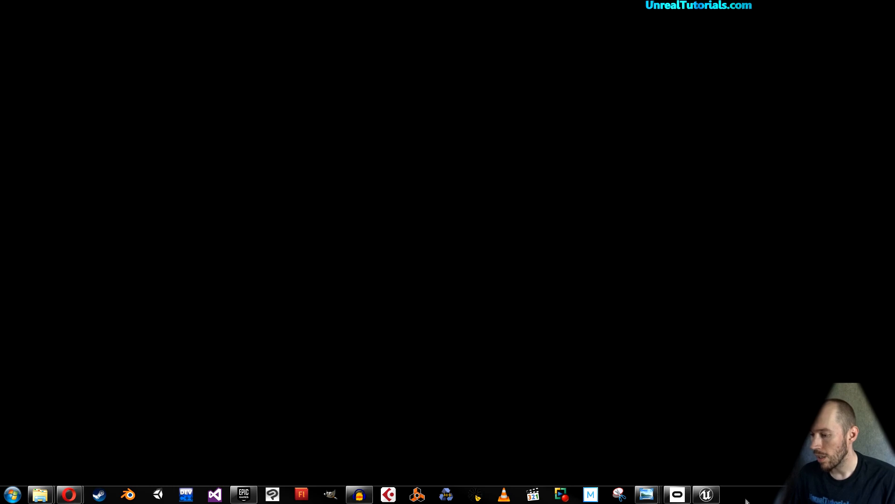
Switch to the Unreal Editor with the SecurityCamTutorial project and close the Sequencer panel
{"action": "left_click", "coordinate": [706, 494]}
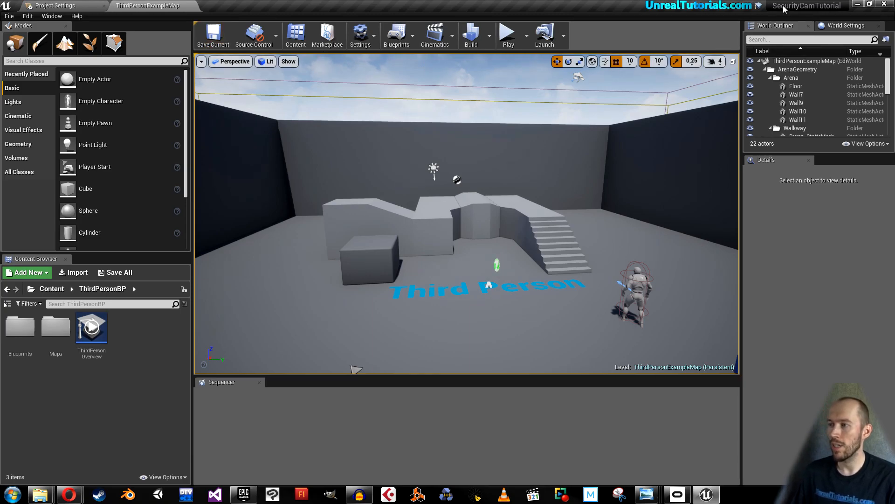
{"action": "mouse_move", "coordinate": [827, 12]}
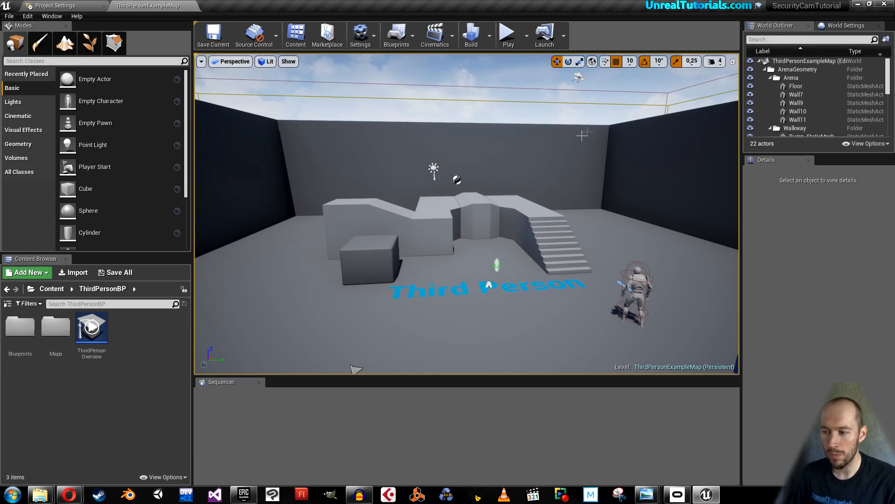
{"action": "right_click_drag", "start_coordinate": [513, 172], "coordinate": [507, 194]}
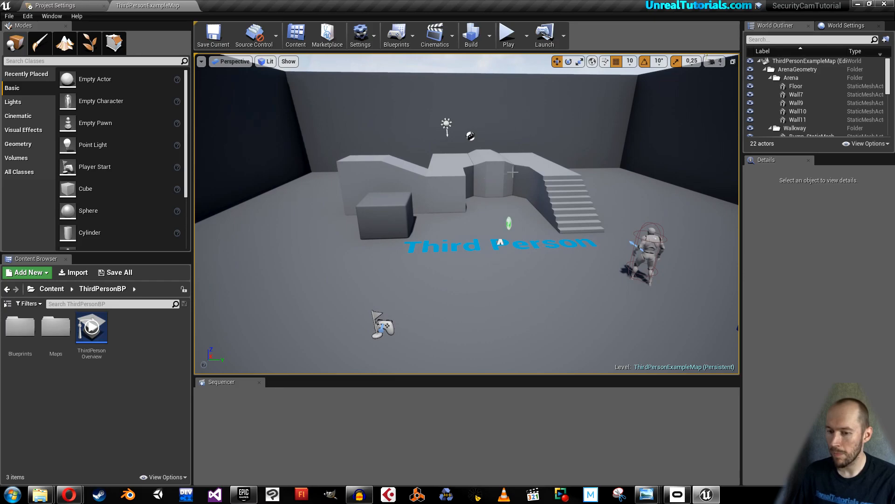
{"action": "right_click_drag", "start_coordinate": [402, 241], "coordinate": [409, 223]}
{"action": "left_click", "coordinate": [260, 383]}
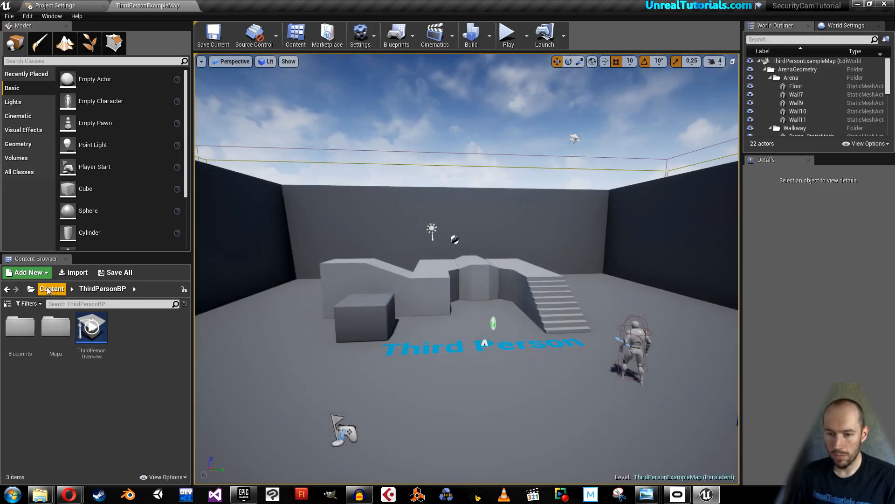
Show the Content Browser's folder tree, dock the browser full-width beneath the level viewport and reduce its height
{"action": "right_click_drag", "start_coordinate": [391, 315], "coordinate": [394, 341]}
{"action": "key", "text": "w"}
{"action": "key", "text": "d"}
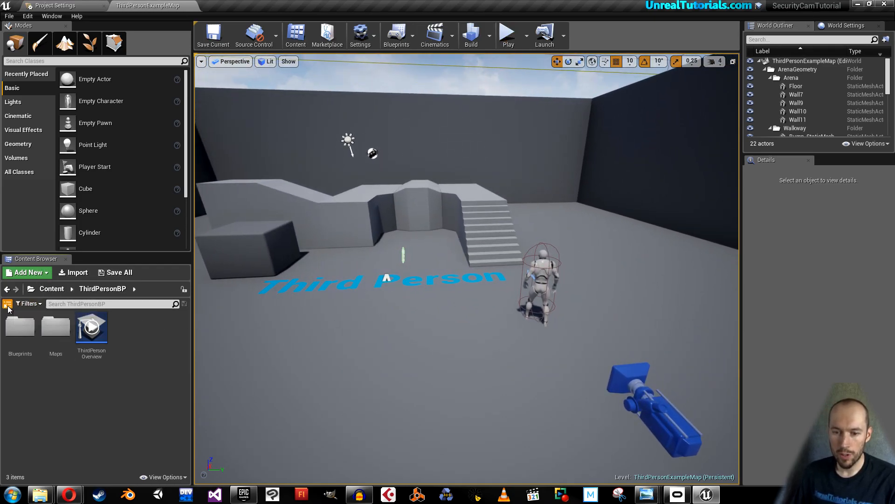
{"action": "left_click", "coordinate": [7, 304]}
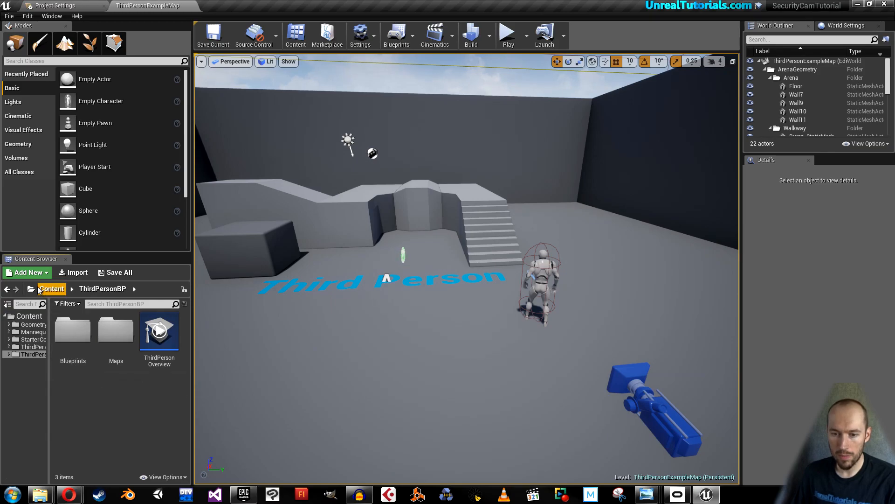
{"action": "left_click_drag", "start_coordinate": [41, 262], "coordinate": [305, 457]}
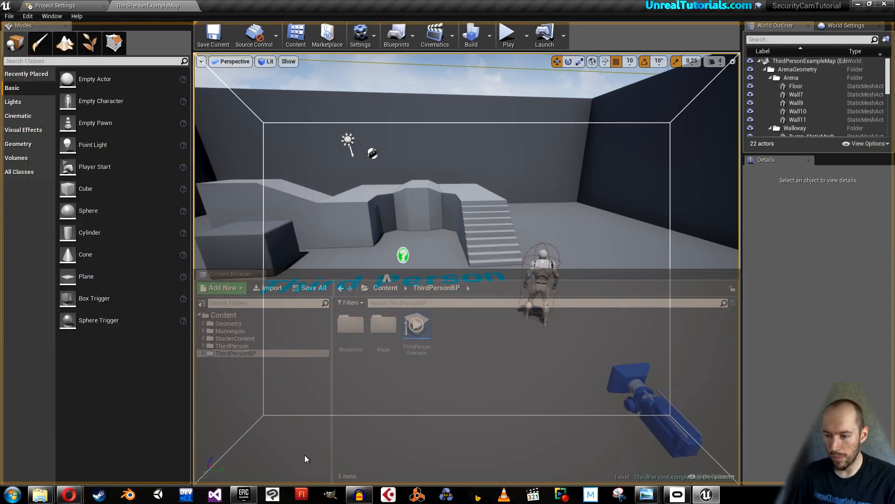
{"action": "left_click_drag", "start_coordinate": [248, 480], "coordinate": [250, 487]}
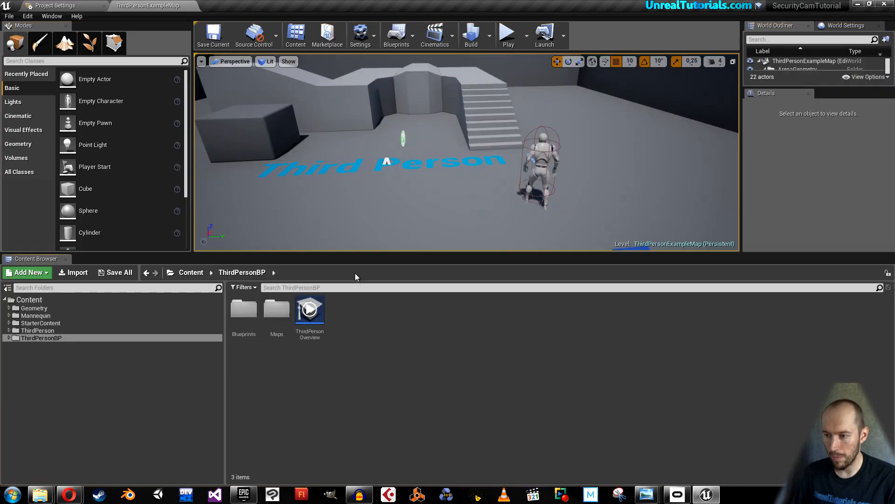
{"action": "left_click_drag", "start_coordinate": [373, 253], "coordinate": [384, 335]}
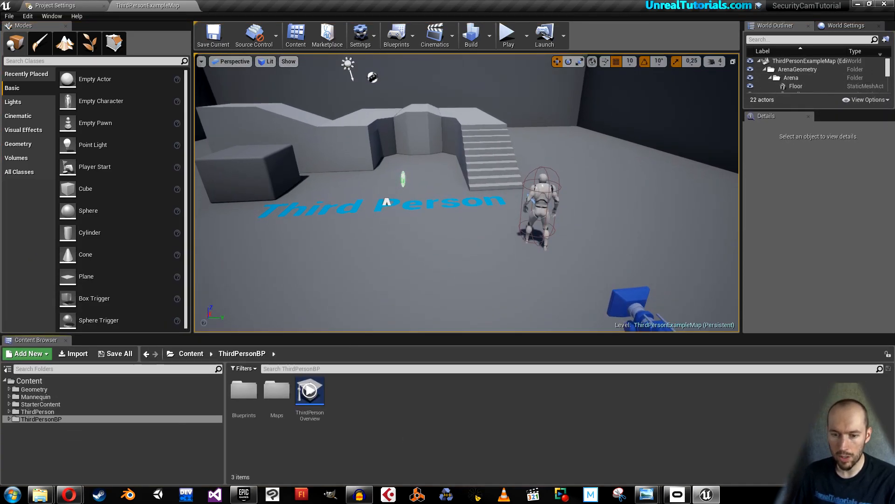
Create a folder named SecurityCamStuff in the root Content folder
{"action": "left_click", "coordinate": [26, 381]}
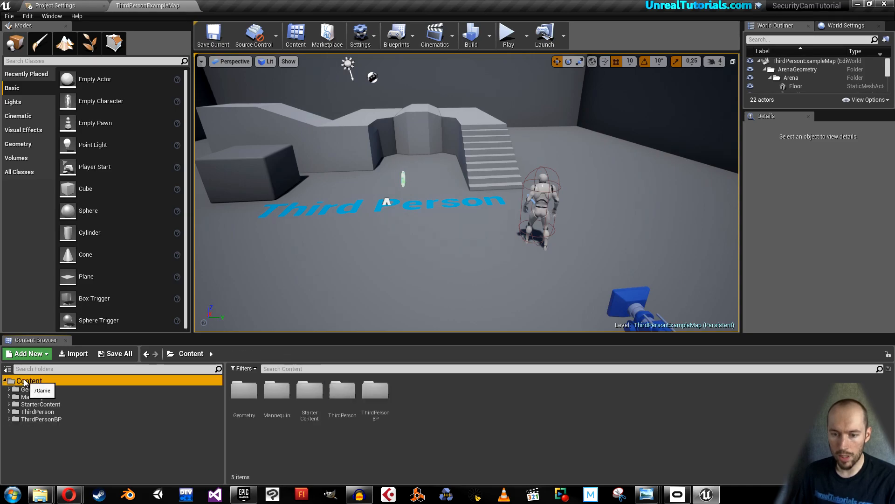
{"action": "left_click", "coordinate": [27, 353]}
{"action": "left_click", "coordinate": [46, 106]}
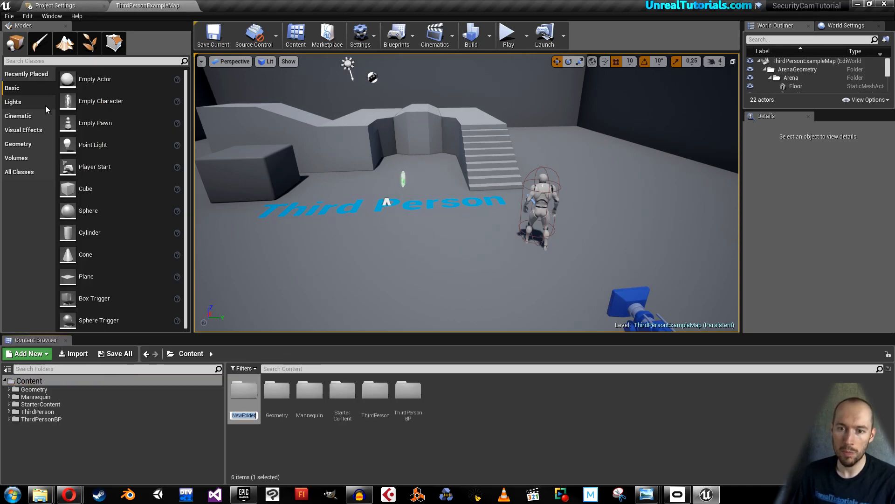
{"action": "type", "text": "Se"}
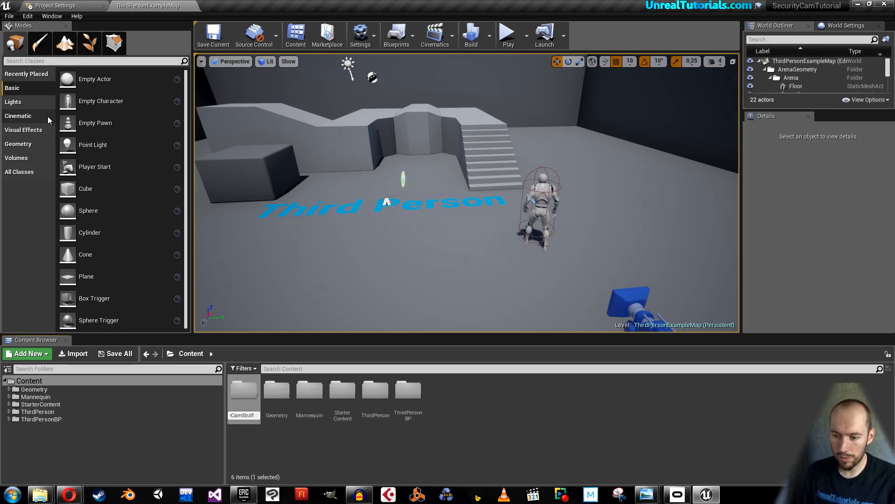
{"action": "key", "text": "Return"}
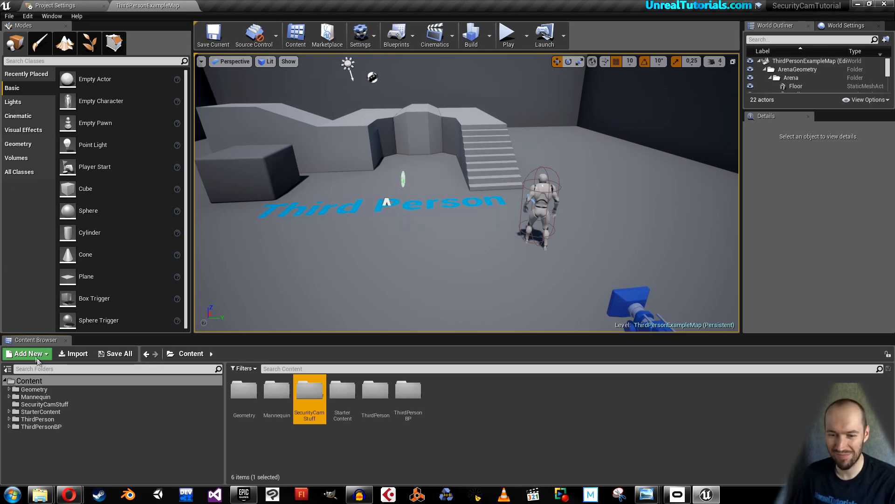
Set the SecurityCamStuff folder's color to a blue with hue about 203, saturation 1.0 and value 0.5
{"action": "right_click", "coordinate": [297, 388]}
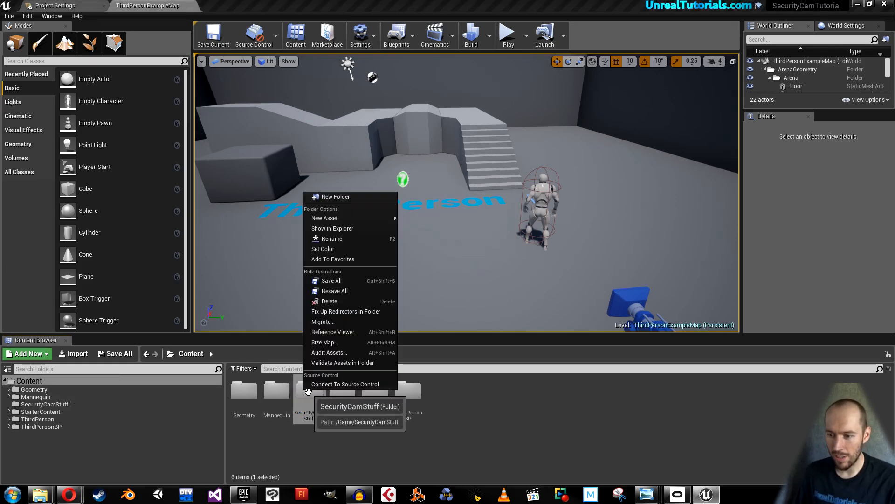
{"action": "left_click", "coordinate": [352, 248]}
{"action": "left_click_drag", "start_coordinate": [373, 298], "coordinate": [344, 285]}
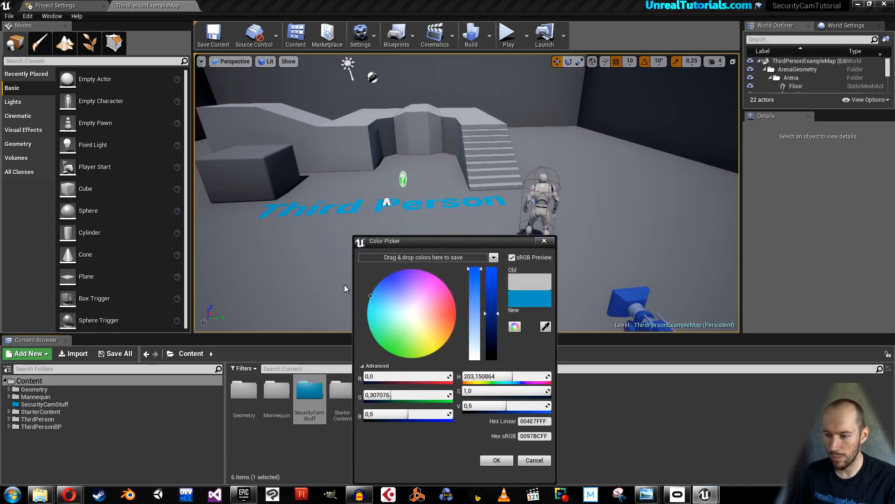
{"action": "left_click", "coordinate": [497, 459]}
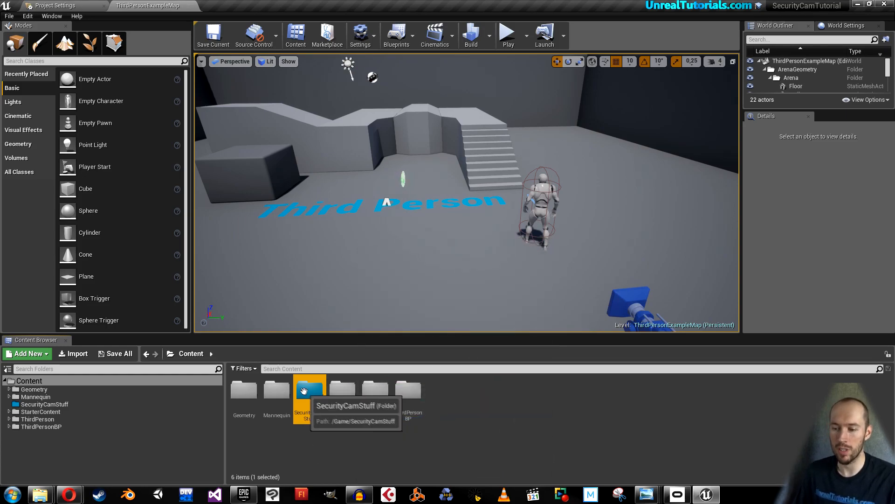
Create a Blueprint Class with parent Actor in the SecurityCamStuff folder and name it BP_SecurityMonitor
{"action": "left_click", "coordinate": [55, 405]}
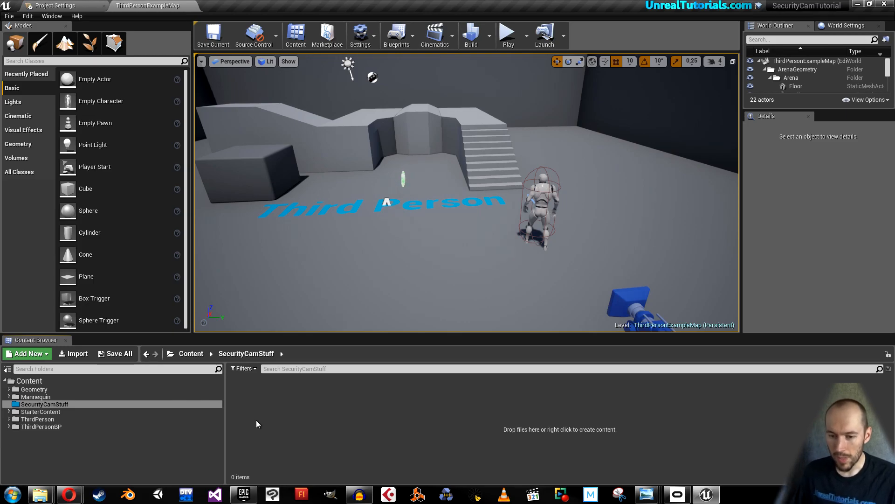
{"action": "right_click", "coordinate": [274, 411]}
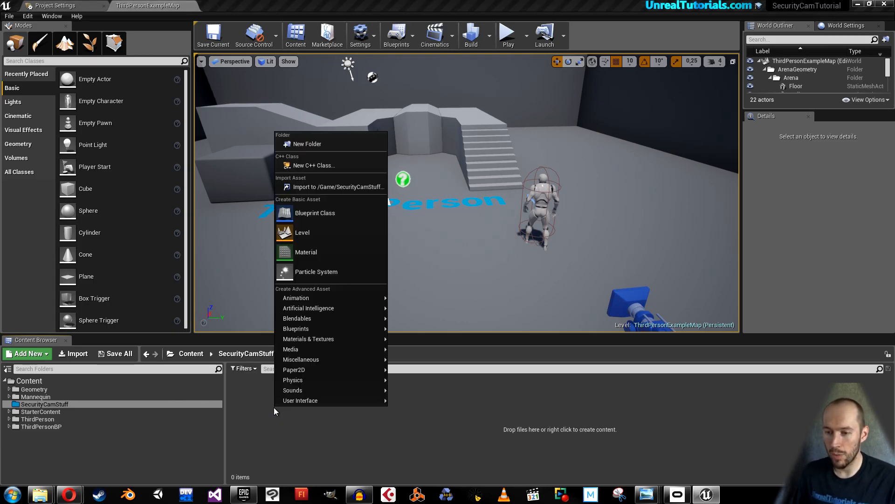
{"action": "left_click", "coordinate": [309, 216]}
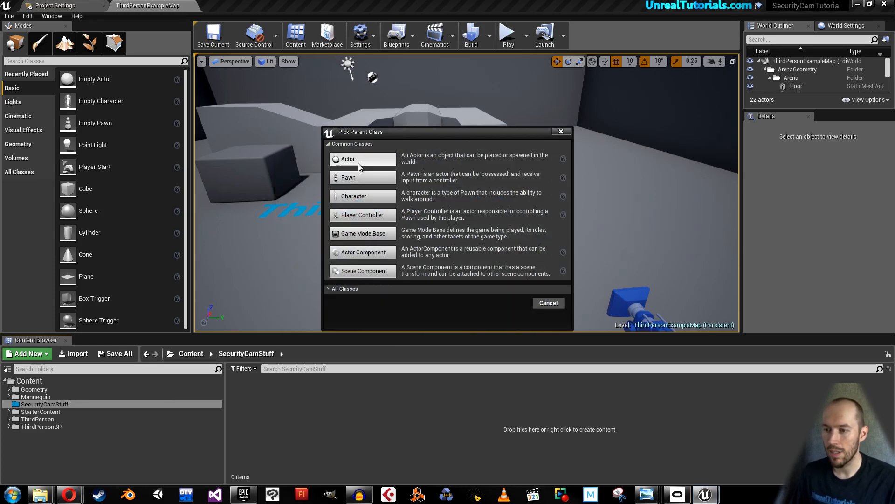
{"action": "left_click", "coordinate": [355, 164]}
{"action": "type", "text": "Securi"}
{"action": "key", "text": "BackSpace"}
{"action": "key", "text": "BackSpace"}
{"action": "key", "text": "BackSpace"}
{"action": "key", "text": "BackSpace"}
{"action": "key", "text": "BackSpace"}
{"action": "type", "text": "BP_"}
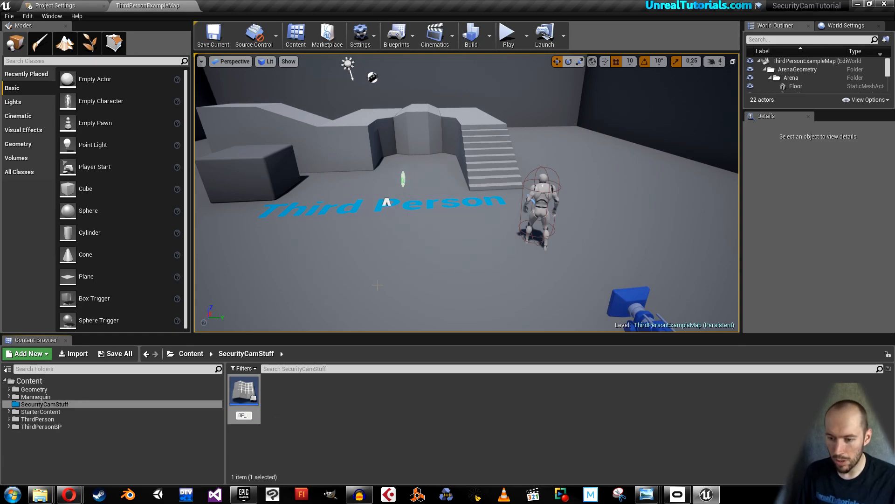
{"action": "type", "text": "Security"}
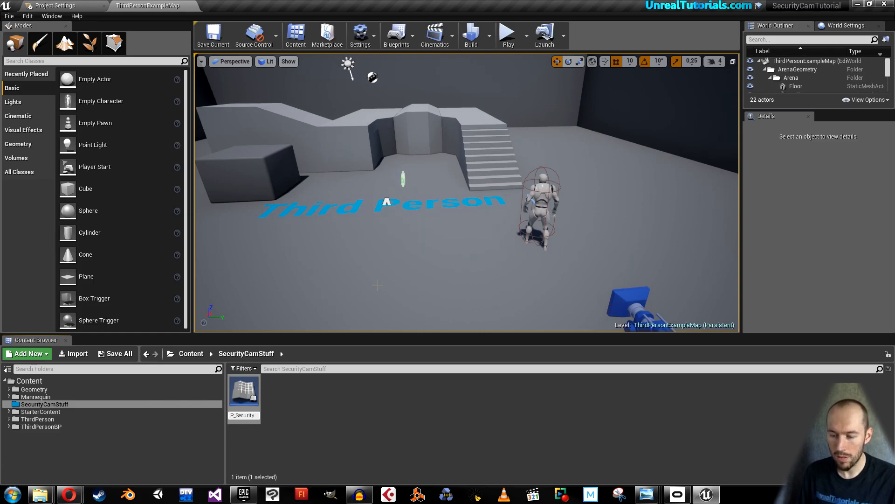
{"action": "type", "text": "Monitor"}
{"action": "key", "text": "Return"}
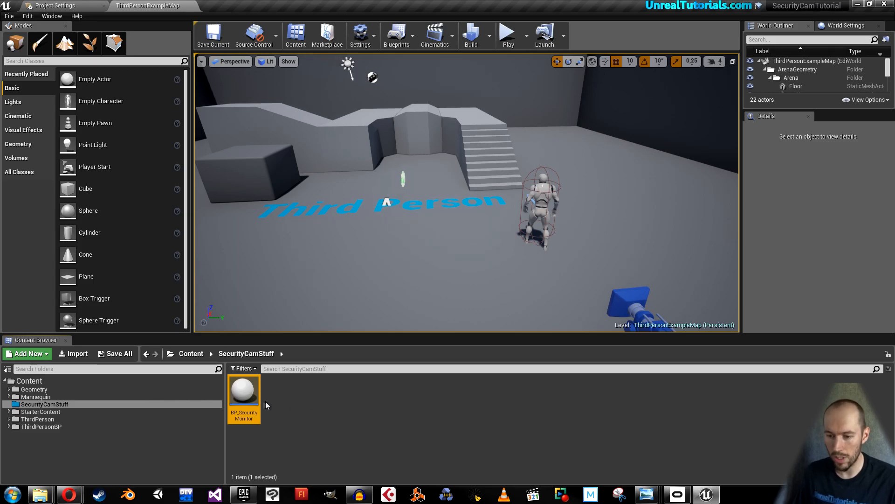
Open the BP_SecurityMonitor blueprint, dock its editor beside the ThirdPersonExampleMap level and select its self component
{"action": "double_click", "coordinate": [247, 389]}
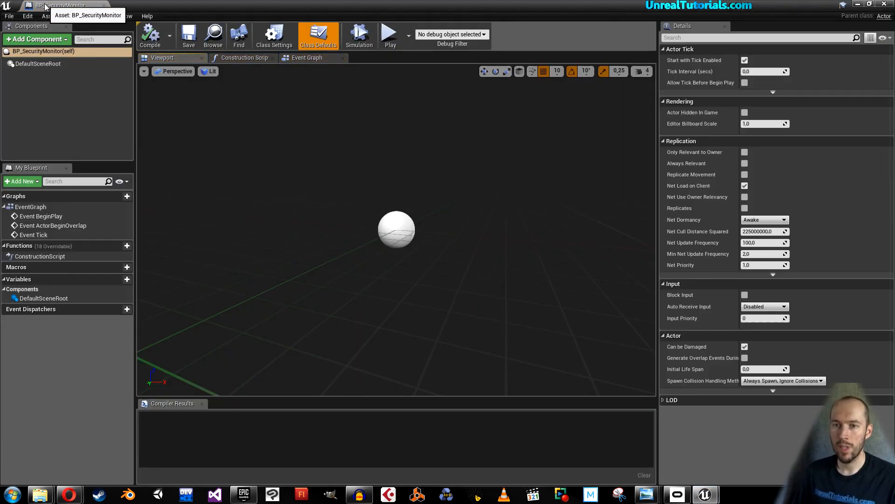
{"action": "left_click_drag", "start_coordinate": [46, 7], "coordinate": [193, 6]}
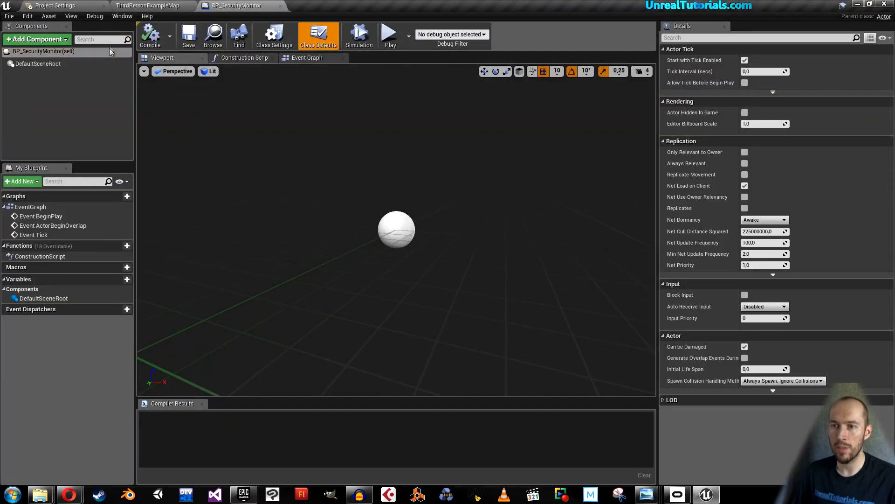
{"action": "left_click", "coordinate": [129, 52]}
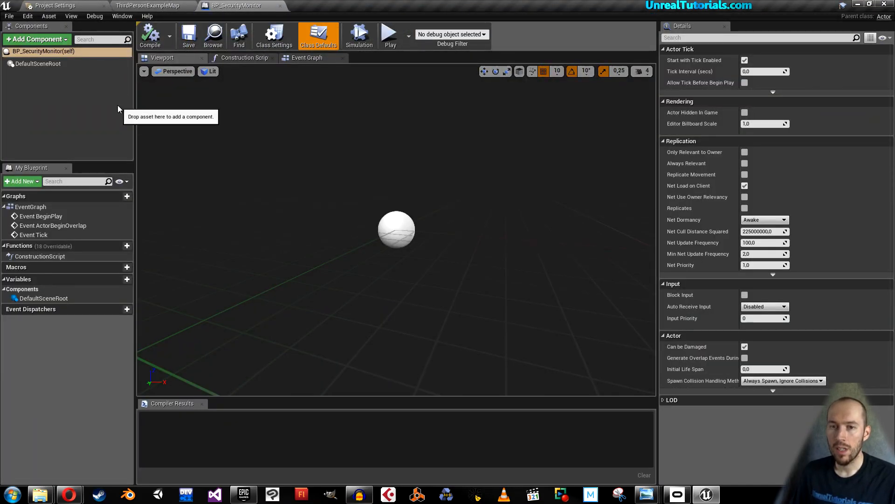
{"action": "left_click", "coordinate": [65, 52]}
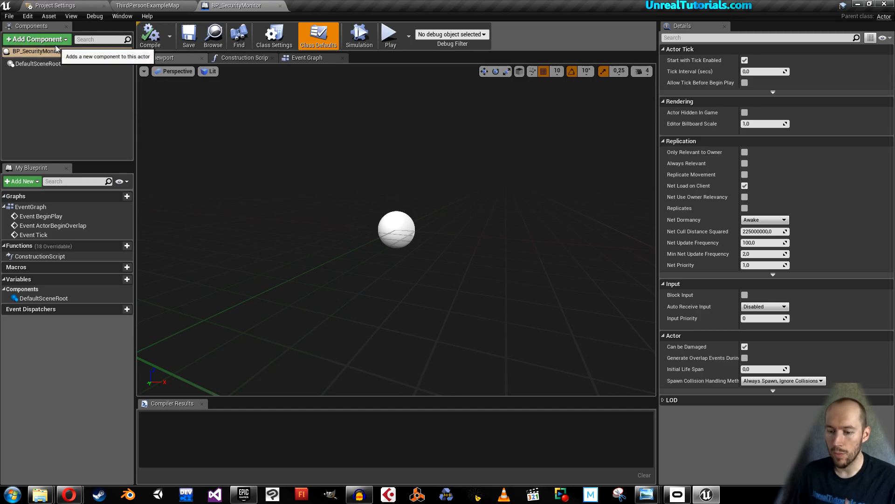
Switch to the Opera browser and open the Static Mesh page among unrealtutorials.com's downloadable content
{"action": "mouse_move", "coordinate": [70, 494]}
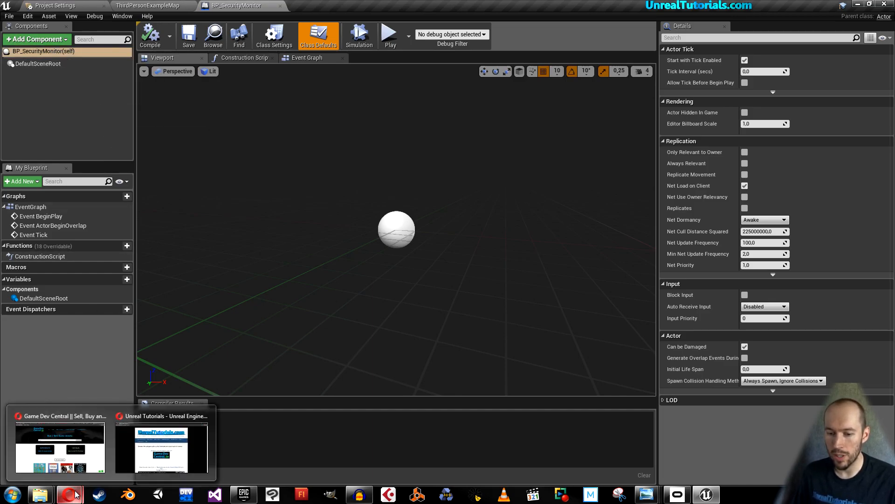
{"action": "left_click", "coordinate": [135, 456]}
{"action": "left_click", "coordinate": [106, 24]}
{"action": "left_click", "coordinate": [244, 25]}
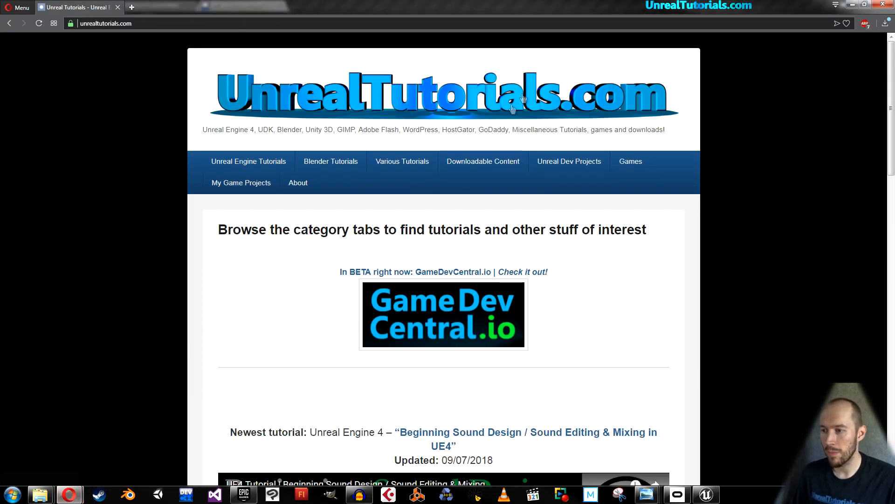
{"action": "mouse_move", "coordinate": [463, 166]}
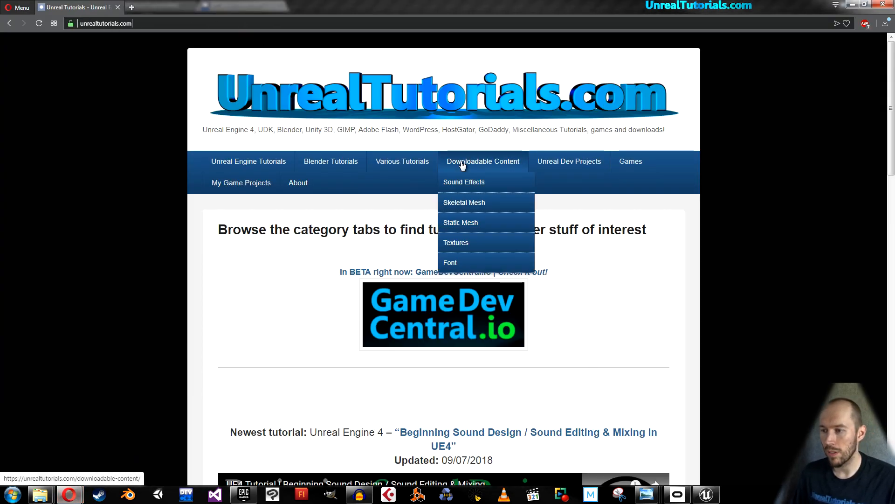
{"action": "left_click", "coordinate": [455, 223]}
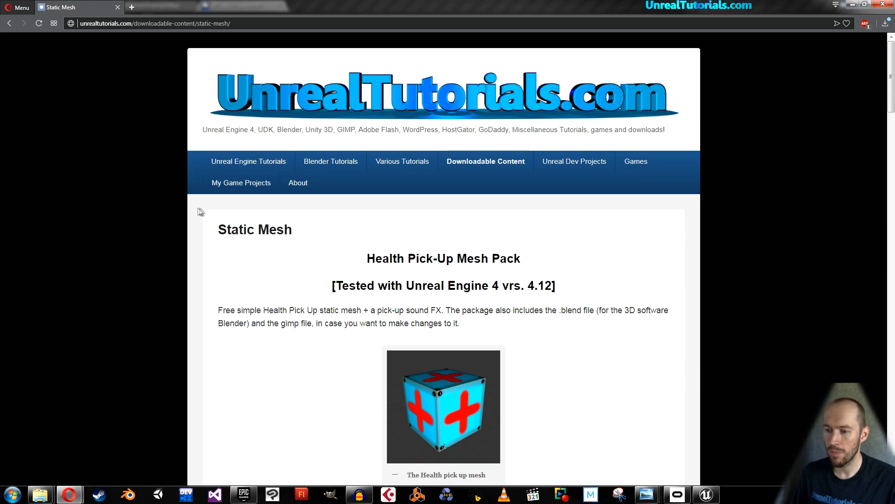
Download the low-poly PC monitor mesh UglyPCMonitor.fbx from the Static Mesh page and return to the Unreal blueprint editor
{"action": "scroll", "coordinate": [182, 202], "scroll_direction": "down", "scroll_amount": 5}
{"action": "scroll", "coordinate": [179, 198], "scroll_direction": "down", "scroll_amount": 10}
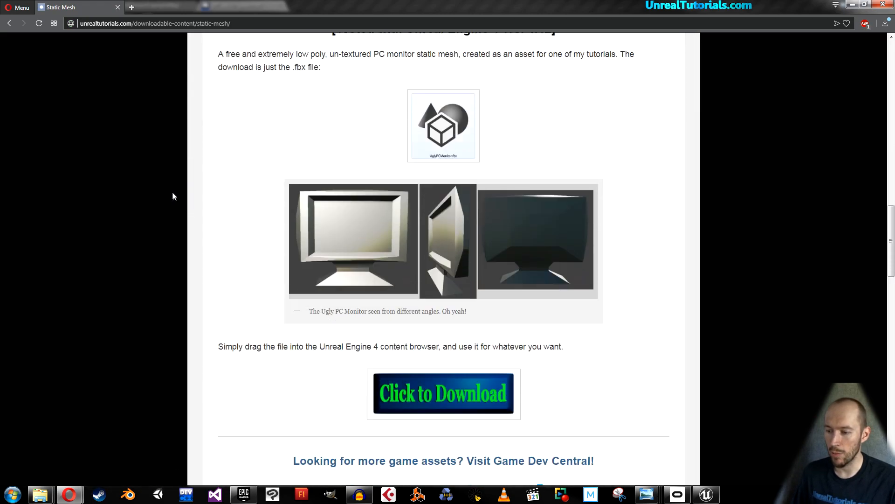
{"action": "scroll", "coordinate": [330, 236], "scroll_direction": "up", "scroll_amount": 2}
{"action": "left_click_drag", "start_coordinate": [368, 97], "coordinate": [470, 106]}
{"action": "left_click", "coordinate": [220, 225]}
{"action": "scroll", "coordinate": [246, 214], "scroll_direction": "down", "scroll_amount": 2}
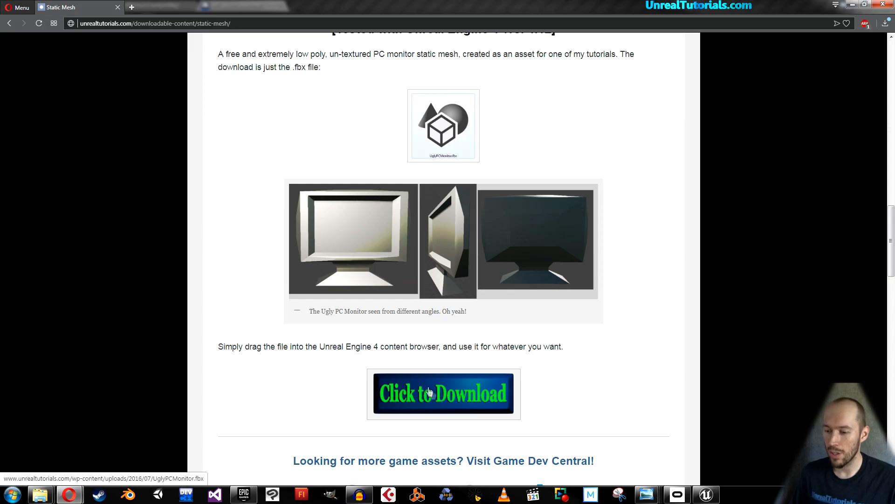
{"action": "scroll", "coordinate": [254, 312], "scroll_direction": "down", "scroll_amount": 2}
{"action": "left_click", "coordinate": [427, 303]}
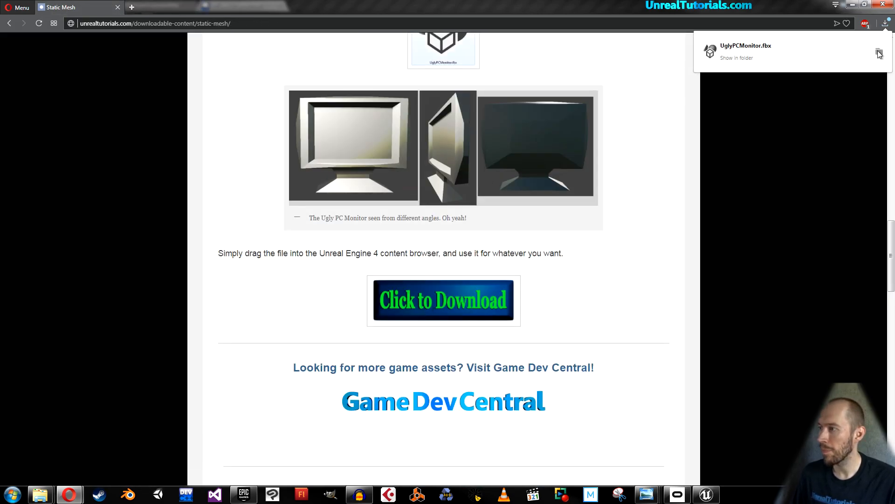
{"action": "left_click", "coordinate": [879, 52]}
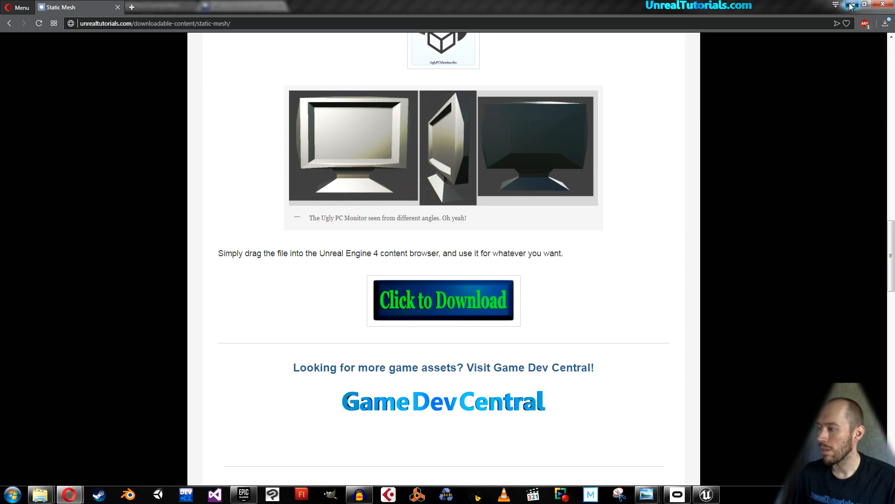
{"action": "left_click", "coordinate": [850, 5]}
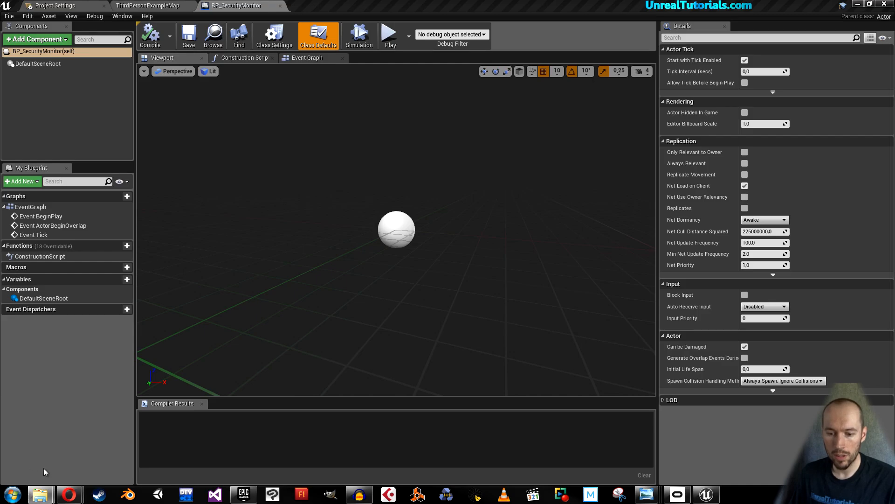
Import UglyPCMonitor.fbx from the Downloads folder into the level project's SecurityCamStuff folder with default FBX options and close the import message log
{"action": "left_click", "coordinate": [171, 6]}
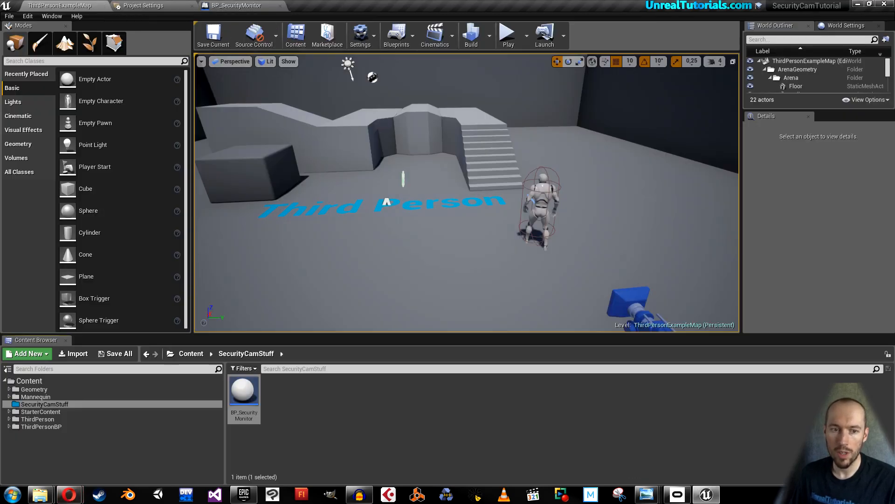
{"action": "left_click_drag", "start_coordinate": [0, 210], "coordinate": [643, 77]}
{"action": "left_click_drag", "start_coordinate": [466, 134], "coordinate": [304, 416]}
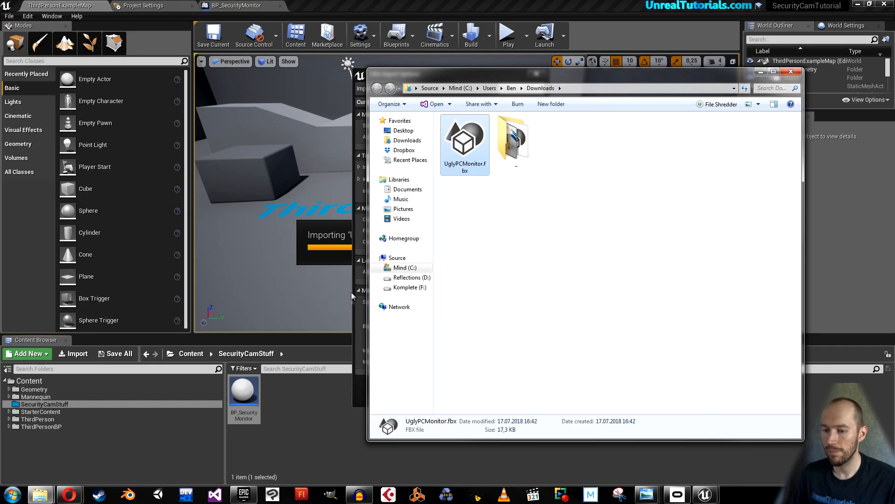
{"action": "left_click", "coordinate": [325, 394]}
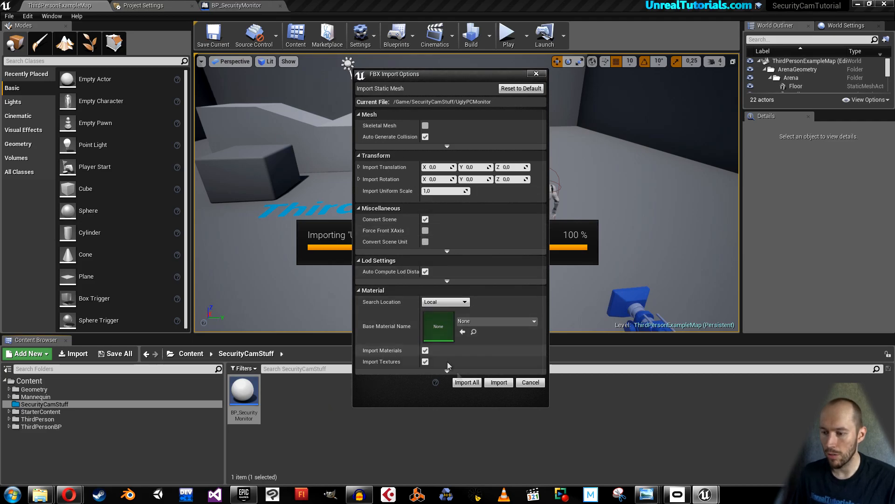
{"action": "left_click", "coordinate": [474, 383]}
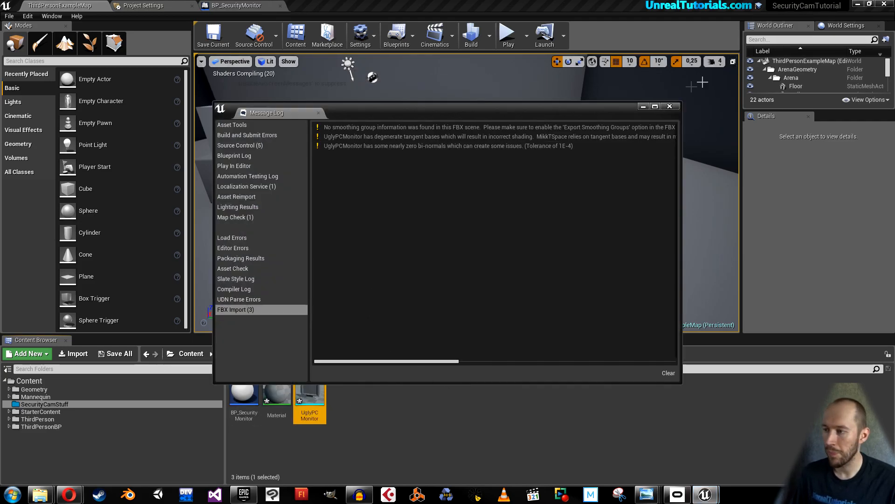
{"action": "left_click", "coordinate": [670, 107]}
Save the newly imported Material and UglyPCMonitor assets in the SecurityCamStuff folder
{"action": "left_click", "coordinate": [277, 394], "text": "ctrl"}
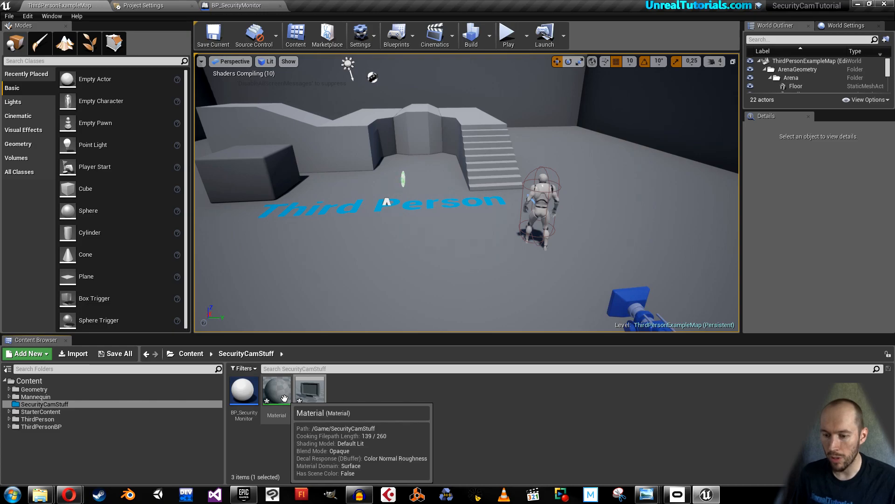
{"action": "key", "text": "ctrl+s"}
{"action": "left_click", "coordinate": [342, 406]}
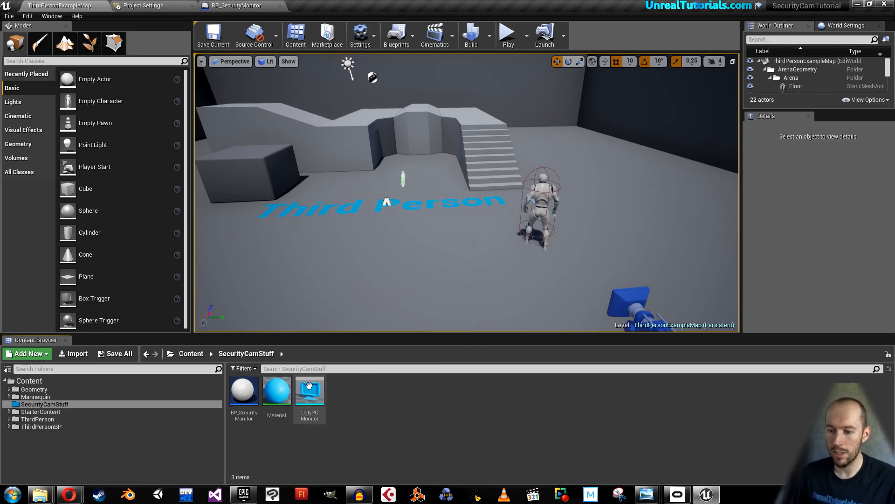
Add a Scene component named Root to BP_SecurityMonitor and make it the root in place of DefaultSceneRoot
{"action": "left_click", "coordinate": [214, 5]}
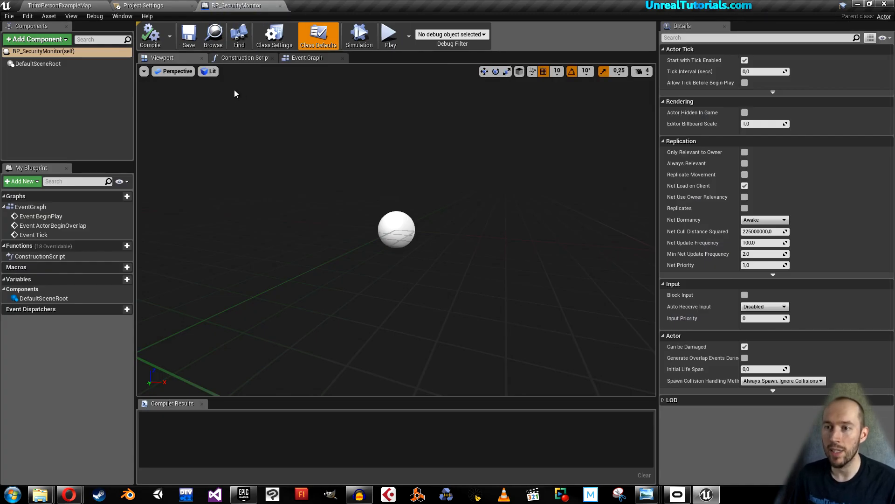
{"action": "left_click", "coordinate": [23, 41]}
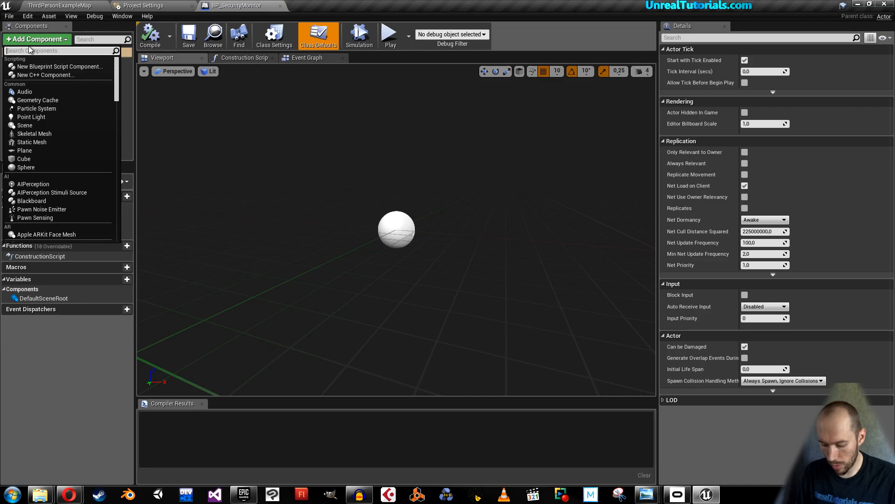
{"action": "type", "text": "scene"}
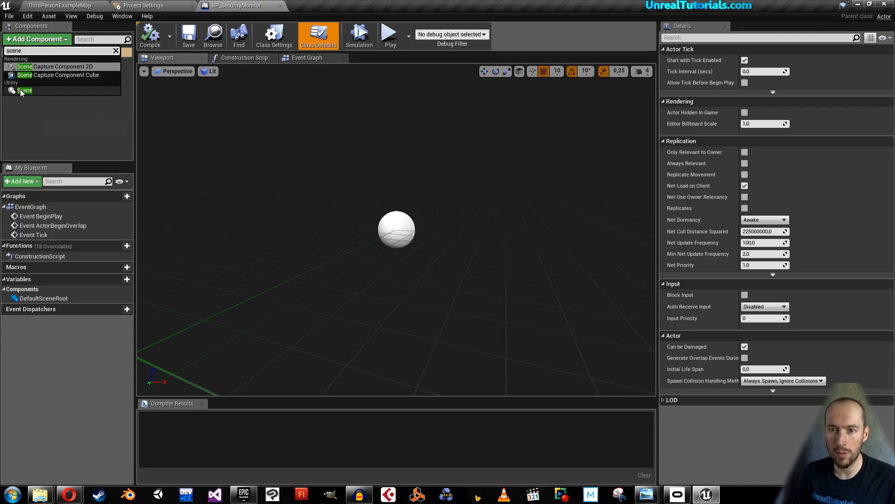
{"action": "left_click", "coordinate": [25, 90]}
{"action": "type", "text": "Root"}
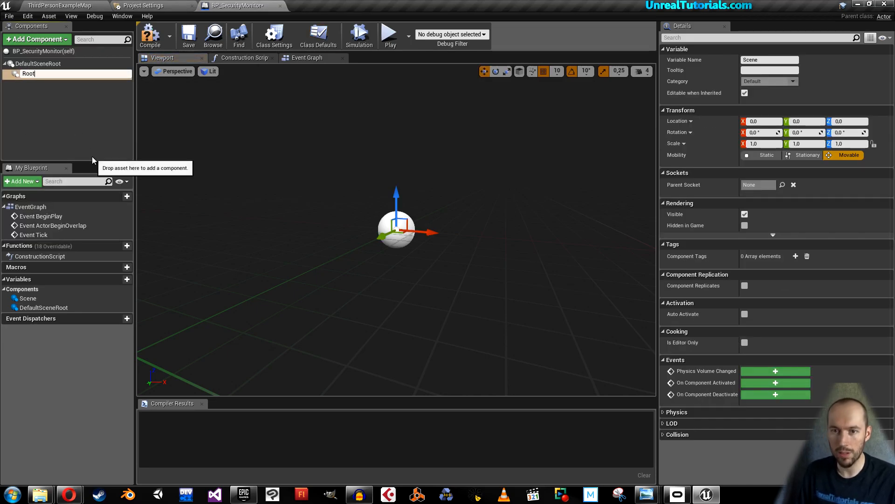
{"action": "key", "text": "Return"}
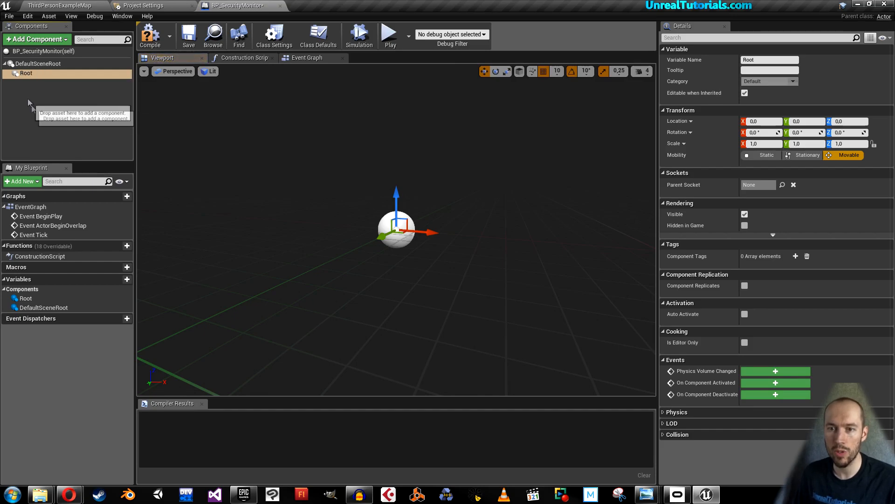
{"action": "left_click_drag", "start_coordinate": [19, 78], "coordinate": [21, 67]}
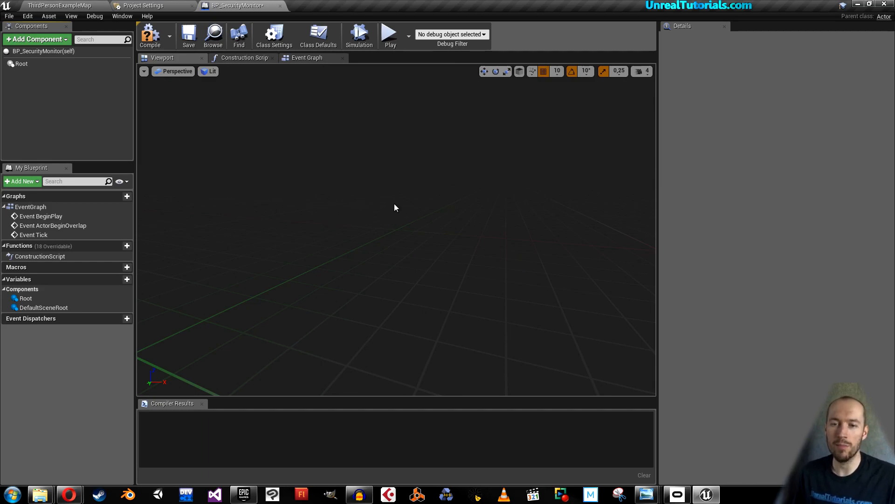
Add a Static Mesh component under Root and name it SecurityMonitorMesh
{"action": "left_click", "coordinate": [34, 65]}
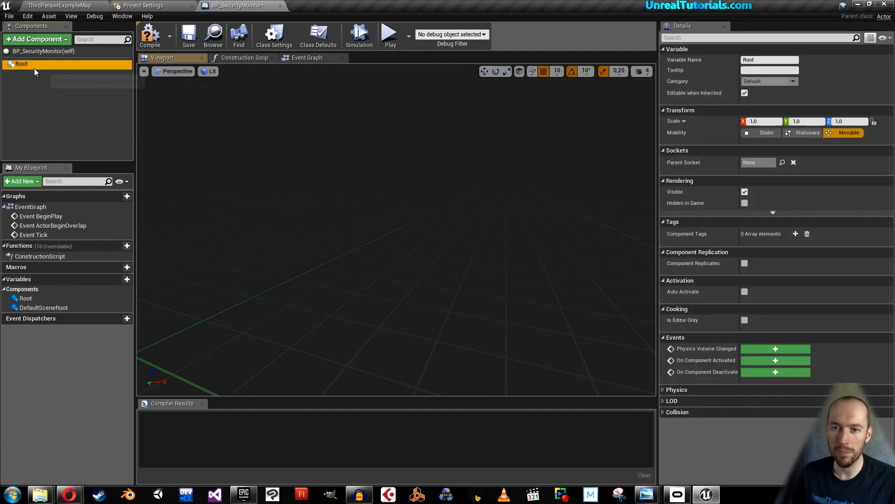
{"action": "left_click", "coordinate": [34, 42]}
{"action": "type", "text": "static"}
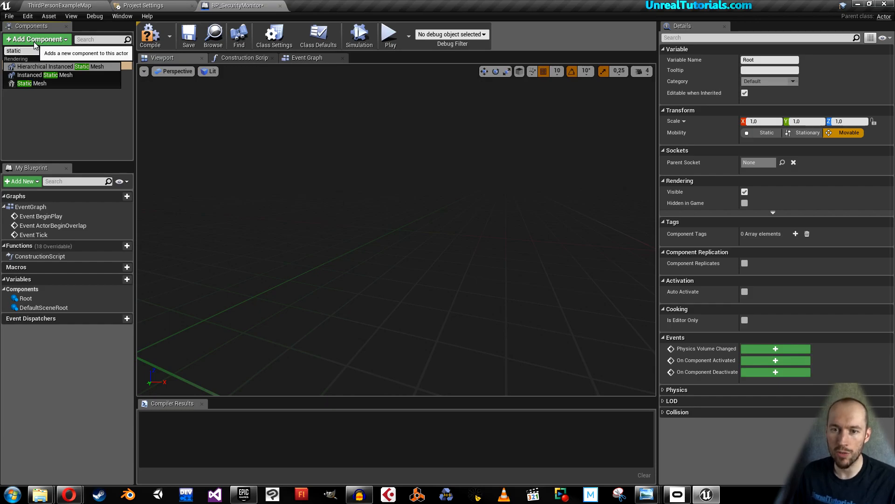
{"action": "left_click", "coordinate": [35, 83]}
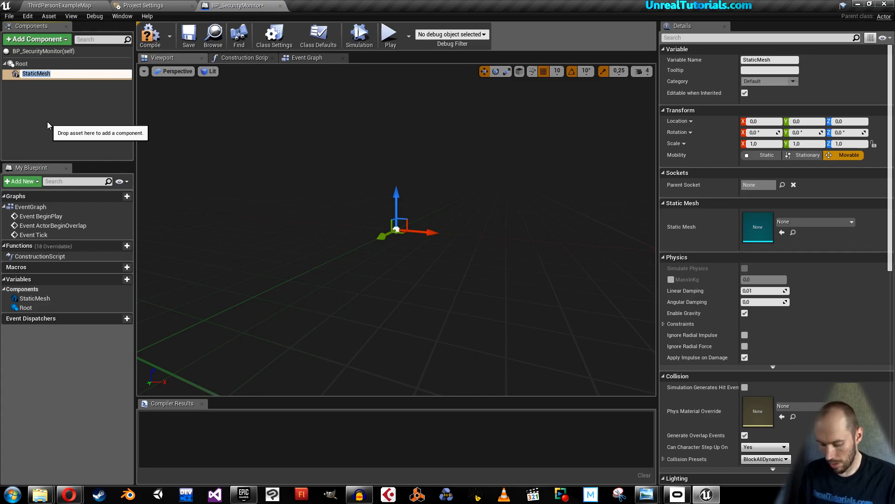
{"action": "key", "text": "BackSpace"}
{"action": "key", "text": "BackSpace"}
{"action": "key", "text": "BackSpace"}
{"action": "key", "text": "BackSpace"}
{"action": "key", "text": "BackSpace"}
{"action": "type", "text": "Securot"}
{"action": "key", "text": "BackSpace"}
{"action": "key", "text": "BackSpace"}
{"action": "type", "text": "ityMonitorMesh"}
{"action": "key", "text": "Return"}
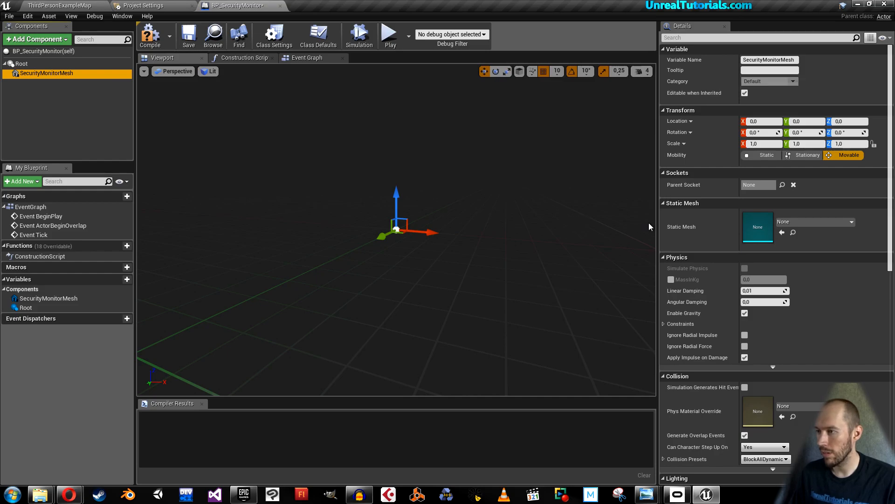
Assign the UglyPCMonitor static mesh to SecurityMonitorMesh, then compile and save the blueprint
{"action": "left_click", "coordinate": [789, 223]}
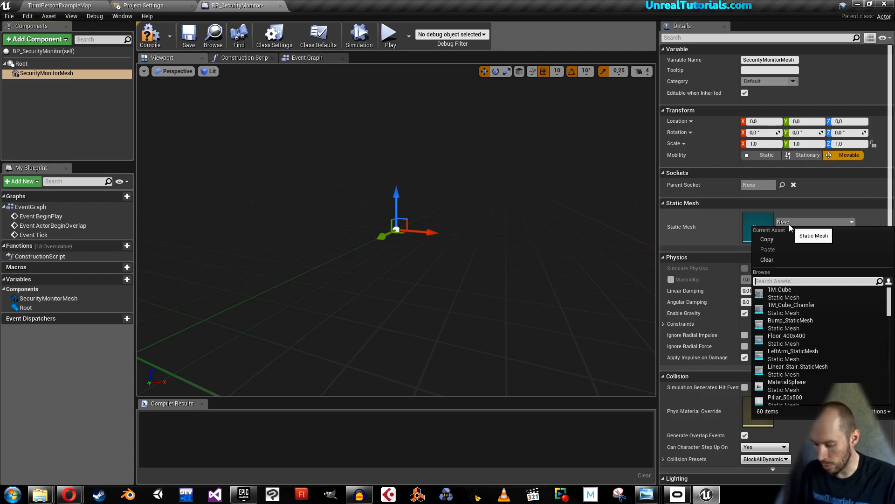
{"action": "type", "text": "pc"}
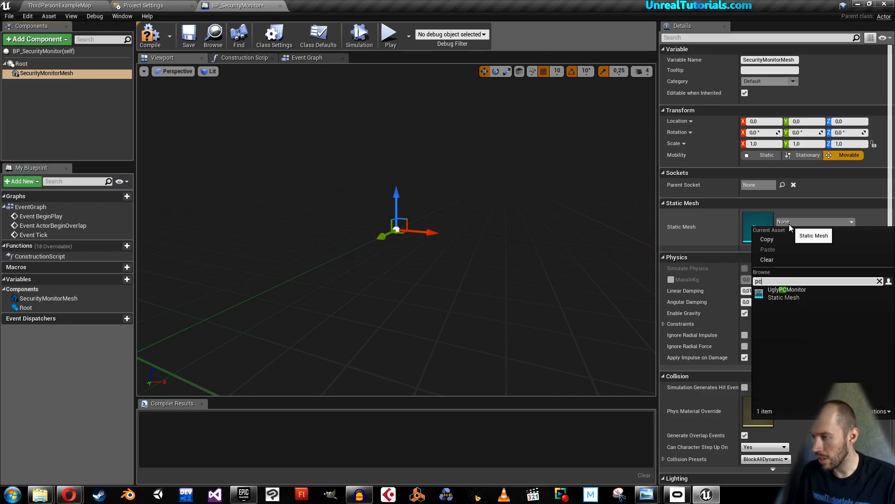
{"action": "left_click", "coordinate": [775, 293]}
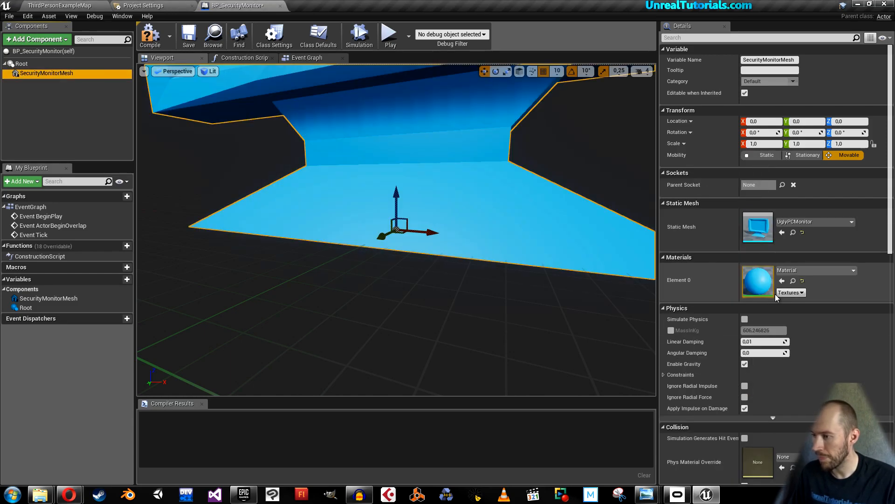
{"action": "left_click", "coordinate": [532, 218]}
{"action": "key", "text": "f"}
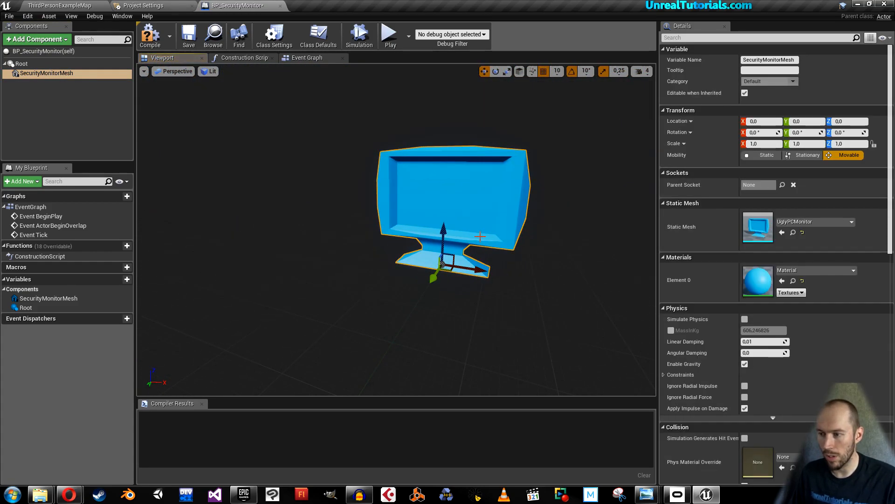
{"action": "right_click_drag", "start_coordinate": [480, 236], "coordinate": [587, 268]}
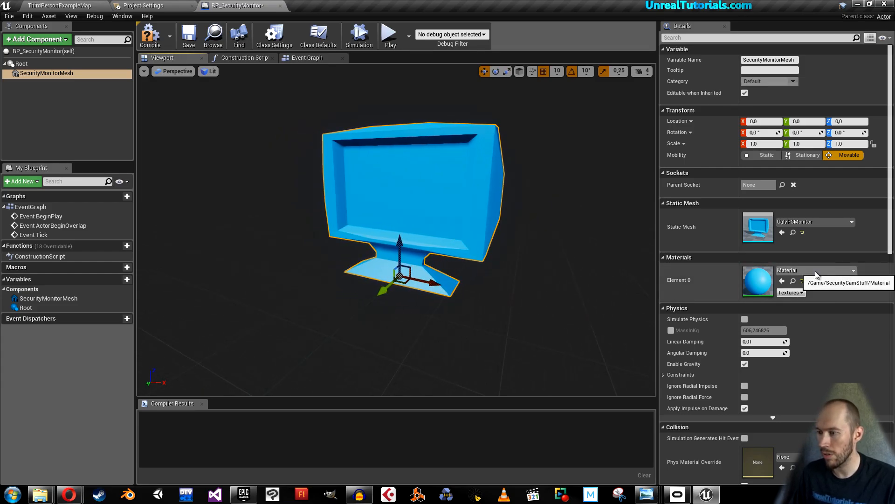
{"action": "left_click", "coordinate": [148, 39]}
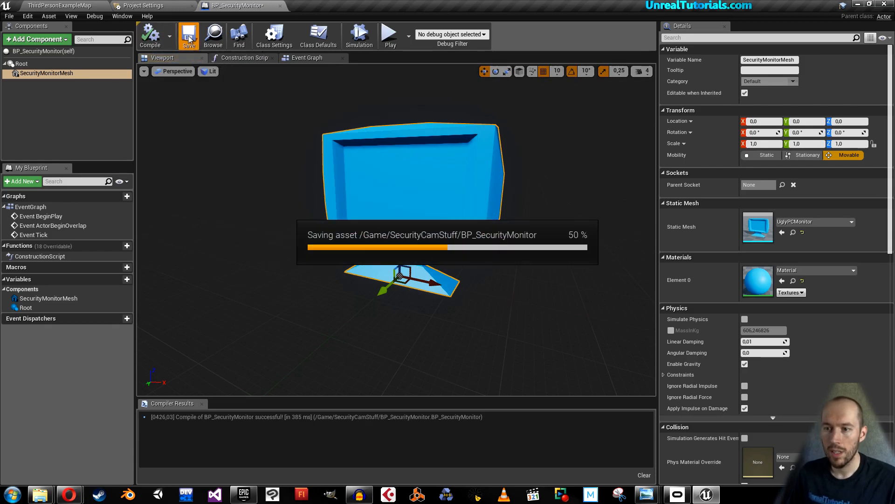
{"action": "left_click", "coordinate": [59, 113]}
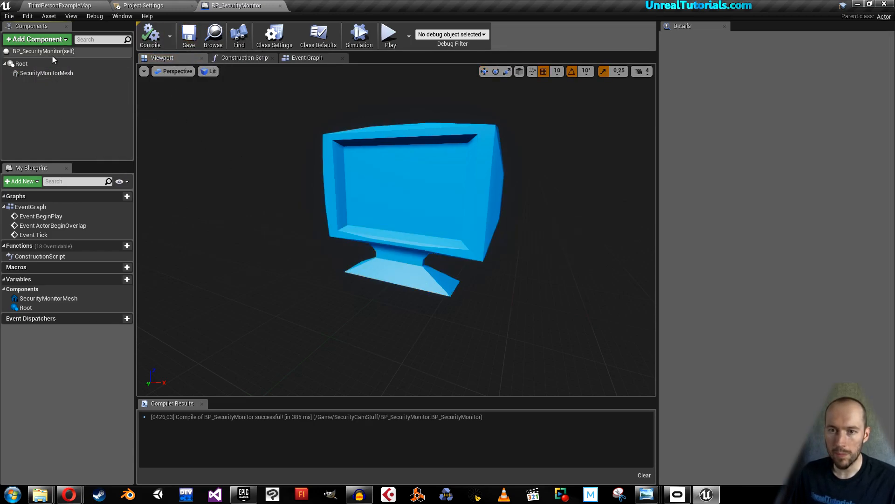
Add a Plane component under Root and name it MonitorScreen
{"action": "left_click", "coordinate": [56, 41]}
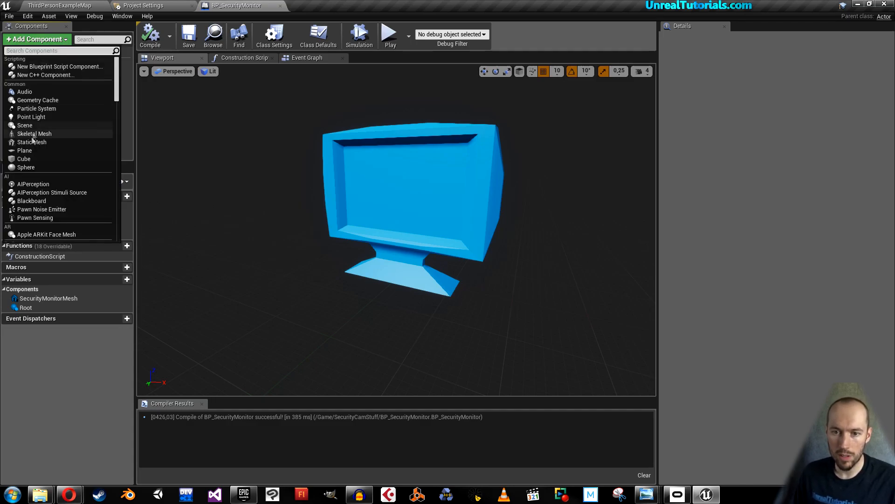
{"action": "left_click", "coordinate": [26, 150]}
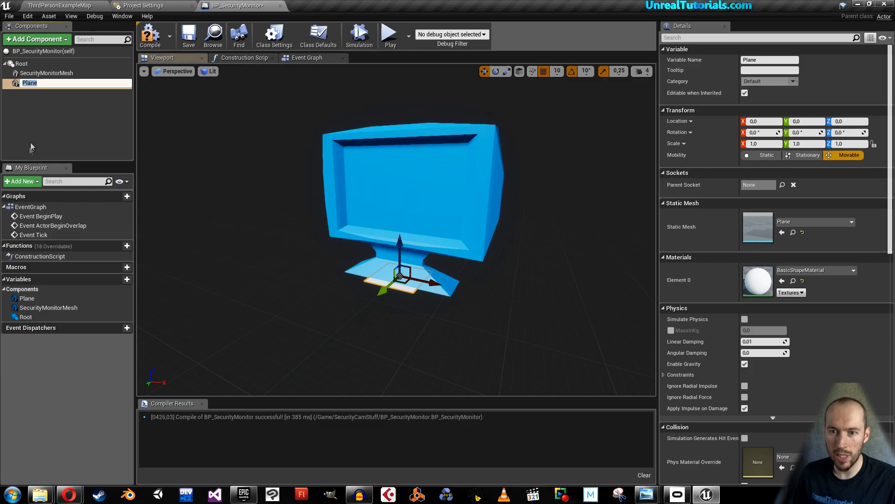
{"action": "key", "text": "BackSpace"}
{"action": "type", "text": "Moni"}
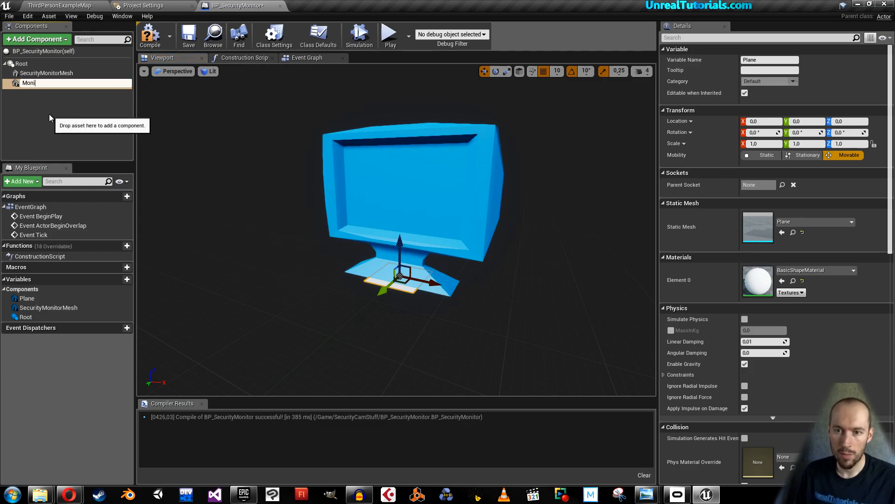
{"action": "type", "text": "torScreen"}
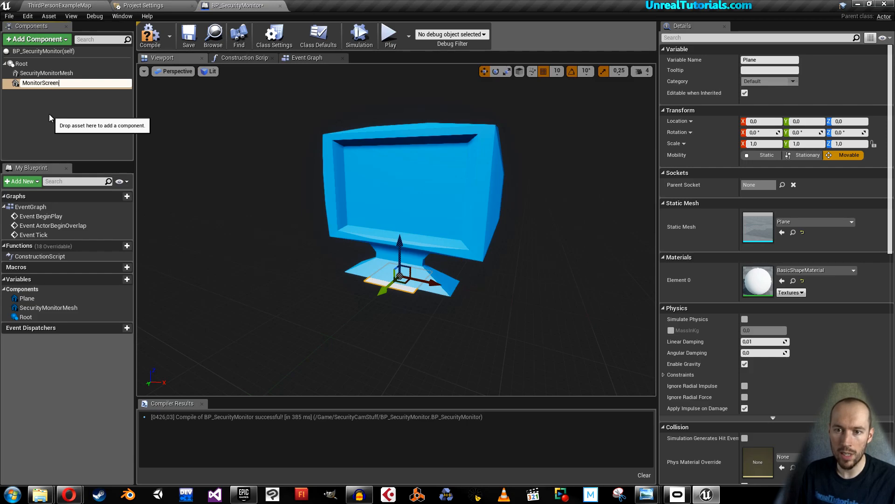
{"action": "key", "text": "Return"}
Rotate the MonitorScreen plane about 90° around X and raise it to a Z location of about 140
{"action": "right_click_drag", "start_coordinate": [401, 287], "coordinate": [401, 286]}
{"action": "key", "text": "e"}
{"action": "left_click_drag", "start_coordinate": [317, 256], "coordinate": [284, 310]}
{"action": "key", "text": "r"}
{"action": "key", "text": "w"}
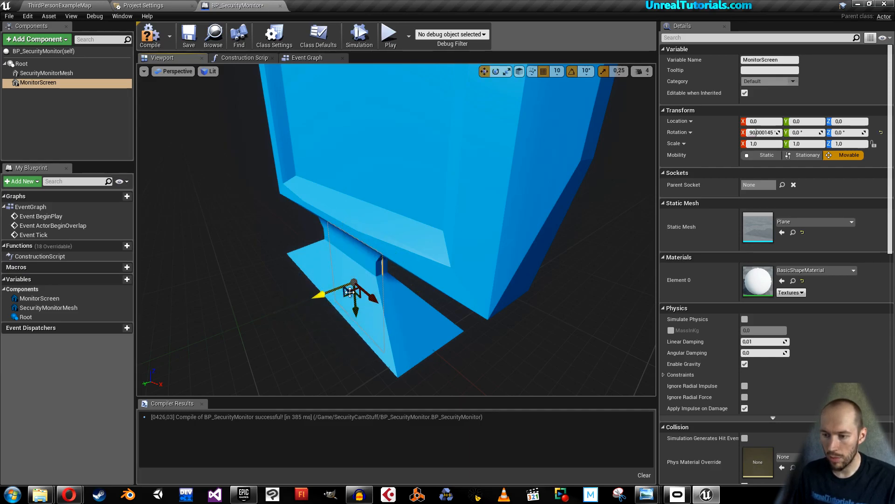
{"action": "left_click_drag", "start_coordinate": [349, 288], "coordinate": [349, 127]}
{"action": "scroll", "coordinate": [349, 127], "scroll_direction": "up", "scroll_amount": 2}
{"action": "scroll", "coordinate": [349, 127], "scroll_direction": "down", "scroll_amount": 4}
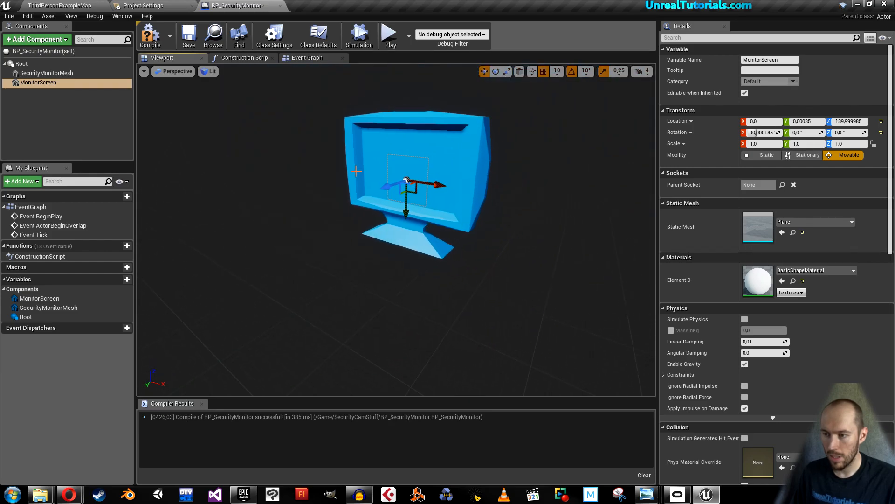
Move the MonitorScreen plane forward towards the monitor's front and scale it to 2.75 in X and 1.75 in Y
{"action": "left_click_drag", "start_coordinate": [381, 192], "coordinate": [376, 180]}
{"action": "right_click_drag", "start_coordinate": [355, 192], "coordinate": [380, 181]}
{"action": "key", "text": "w"}
{"action": "key", "text": "e"}
{"action": "key", "text": "r"}
{"action": "left_click_drag", "start_coordinate": [402, 171], "coordinate": [409, 171]}
{"action": "left_click_drag", "start_coordinate": [368, 204], "coordinate": [368, 213]}
Raise the scaled MonitorScreen plane to a Z location of about 170, keeping it at about 10 in Y
{"action": "key", "text": "w"}
{"action": "left_click_drag", "start_coordinate": [374, 176], "coordinate": [378, 155]}
{"action": "right_click_drag", "start_coordinate": [378, 155], "coordinate": [398, 151]}
{"action": "left_click_drag", "start_coordinate": [356, 169], "coordinate": [359, 169]}
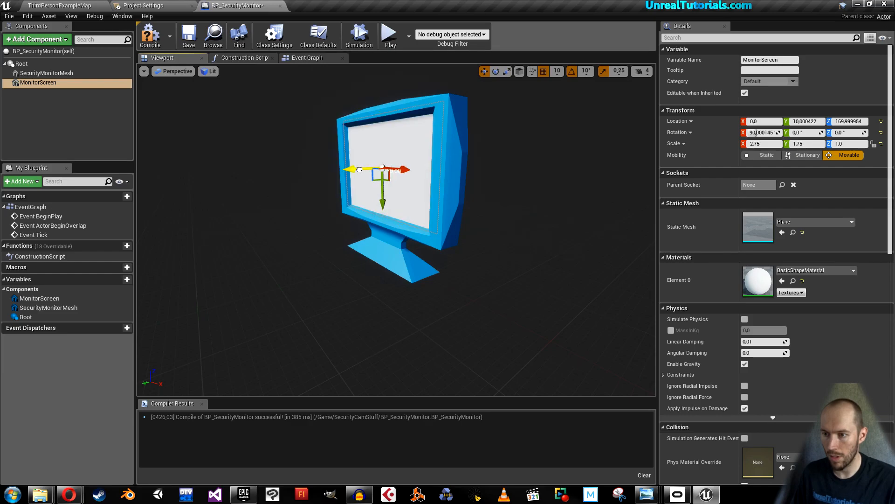
Shift the MonitorScreen plane to a Y location of about 15 using a position grid snap of 5, then compile and save the blueprint
{"action": "left_click", "coordinate": [557, 71]}
{"action": "left_click", "coordinate": [560, 101]}
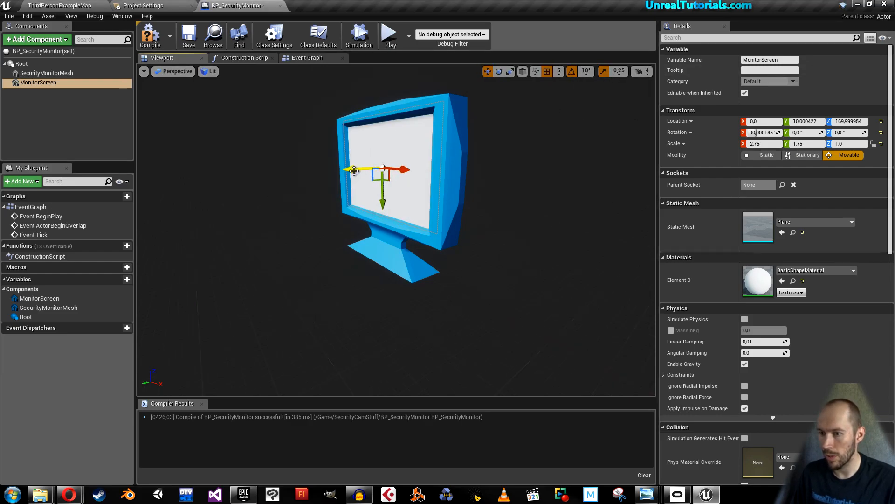
{"action": "left_click_drag", "start_coordinate": [355, 169], "coordinate": [351, 171]}
{"action": "key", "text": "a"}
{"action": "right_click_drag", "start_coordinate": [336, 180], "coordinate": [378, 178]}
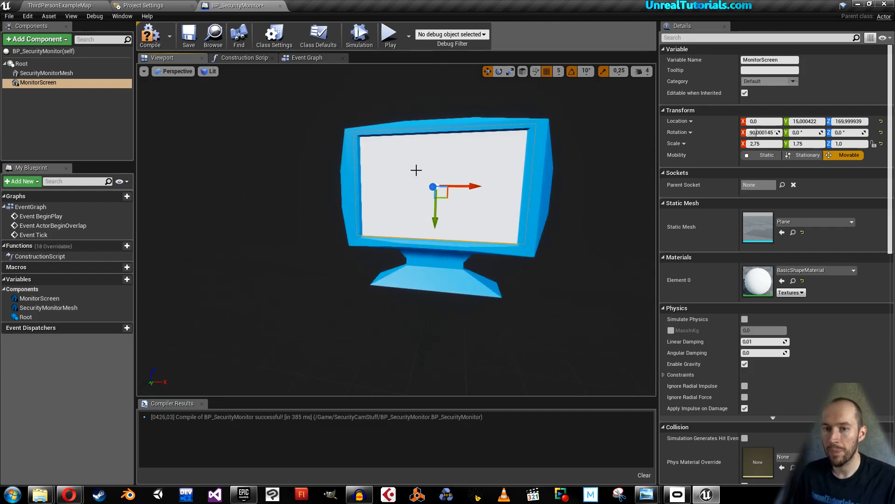
{"action": "left_click", "coordinate": [150, 35]}
{"action": "left_click", "coordinate": [189, 35]}
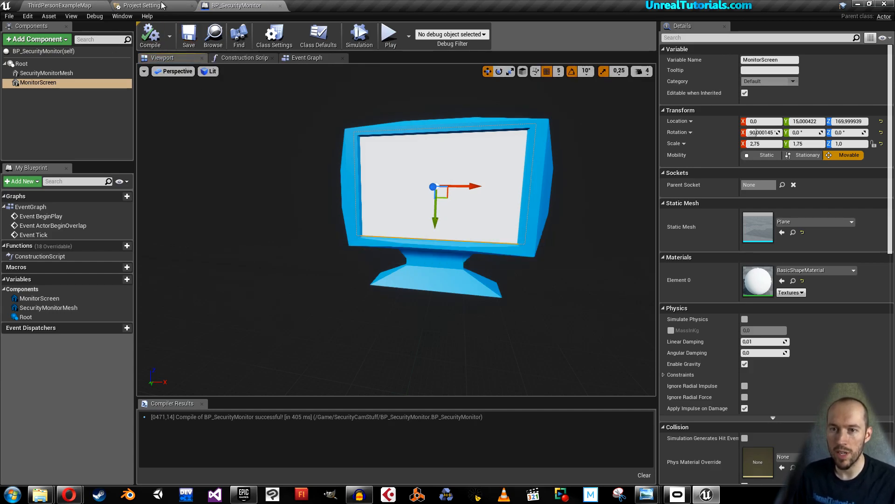
In the level editor, create a Render Target asset named SecurityCam_1_Texture in the SecurityCamStuff folder
{"action": "left_click", "coordinate": [70, 6]}
{"action": "left_click_drag", "start_coordinate": [70, 5], "coordinate": [136, 7]}
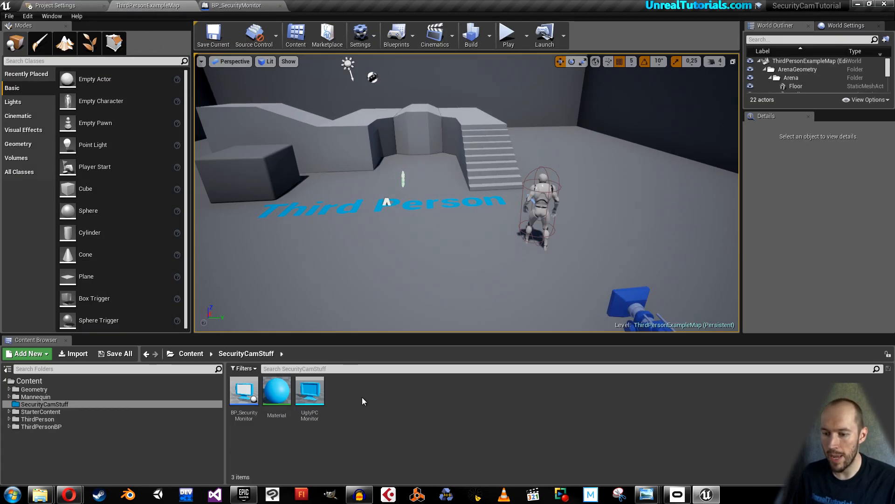
{"action": "right_click", "coordinate": [358, 412]}
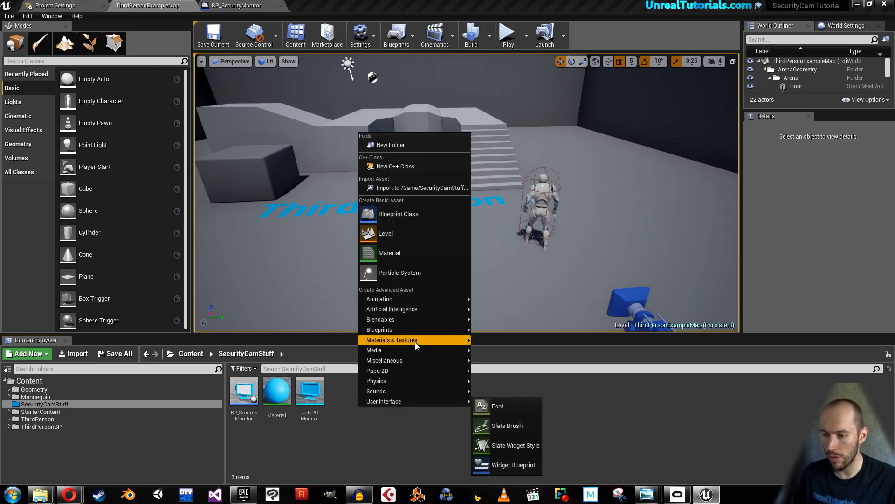
{"action": "mouse_move", "coordinate": [415, 343]}
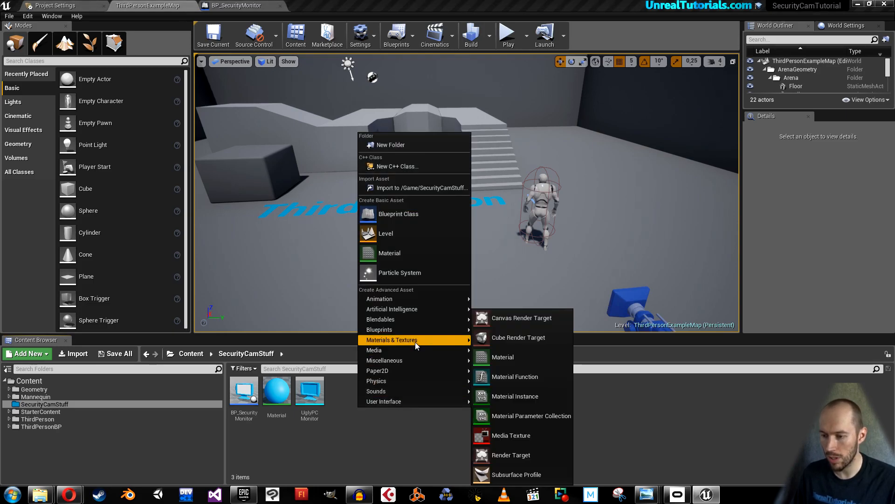
{"action": "left_click", "coordinate": [495, 454]}
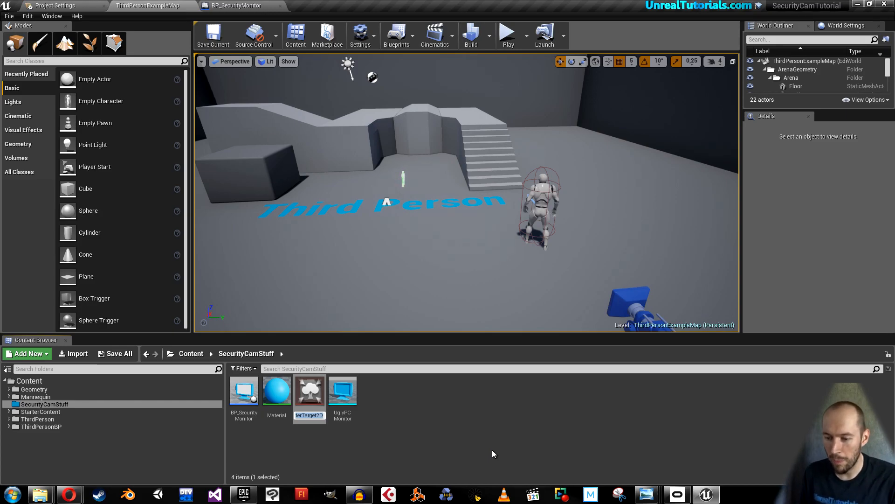
{"action": "type", "text": "S"}
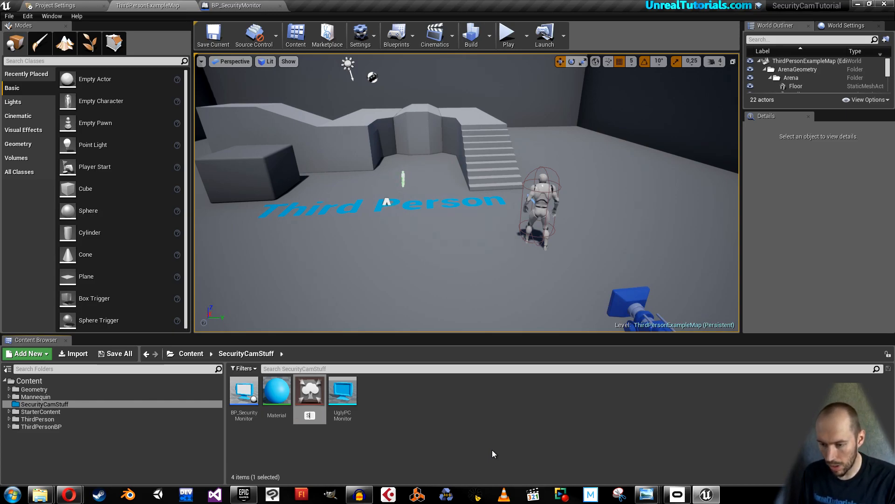
{"action": "type", "text": "ecurityC"}
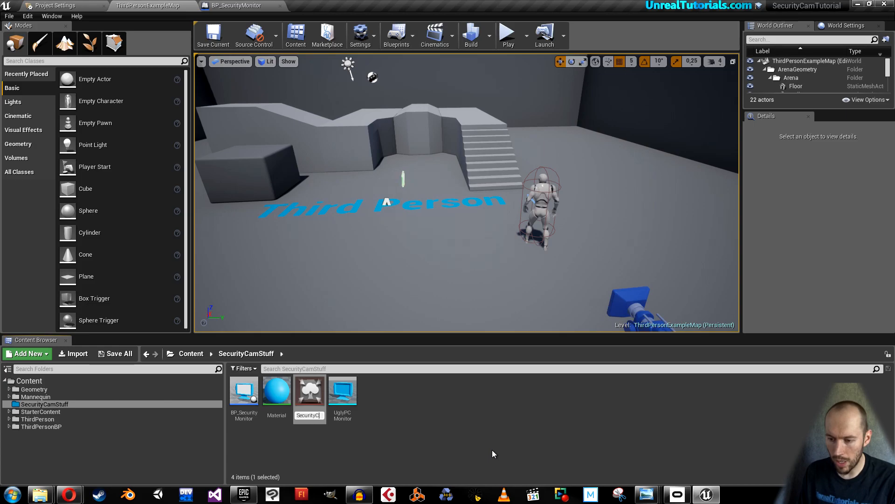
{"action": "type", "text": "am_1_Texture"}
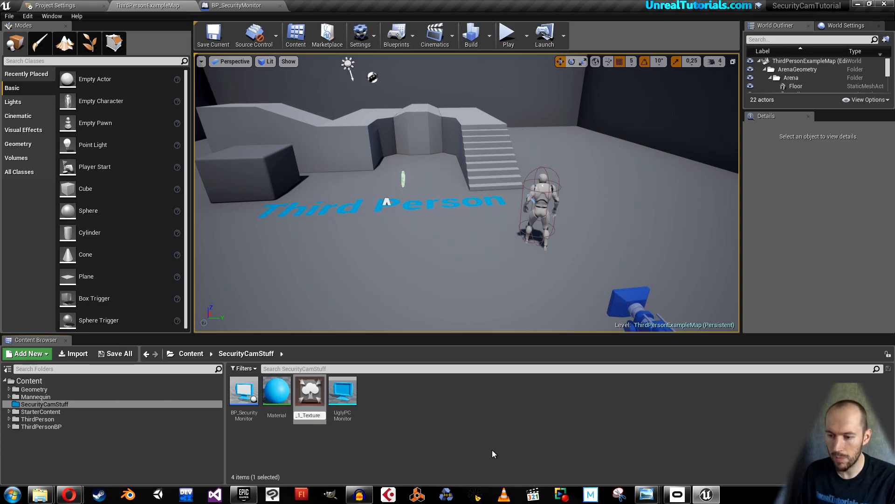
{"action": "key", "text": "Return"}
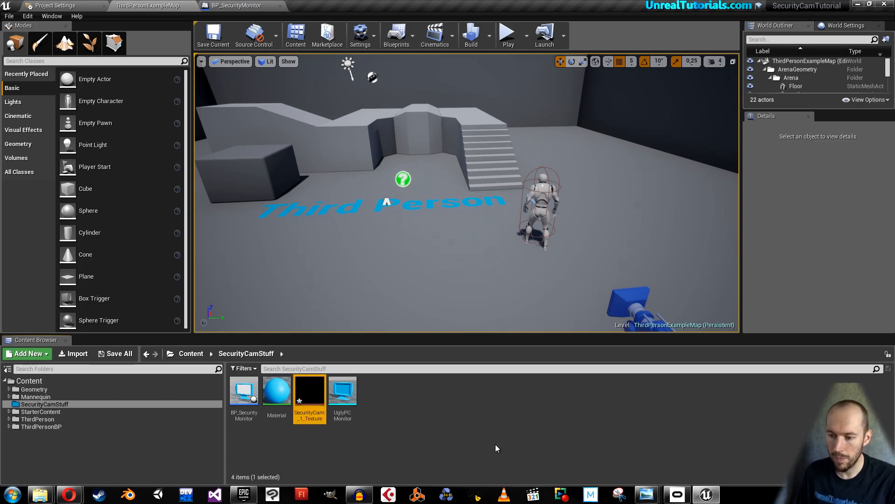
Create a material from the SecurityCam_1_Texture render target and name it SecurityCam_1_Material
{"action": "right_click", "coordinate": [309, 387]}
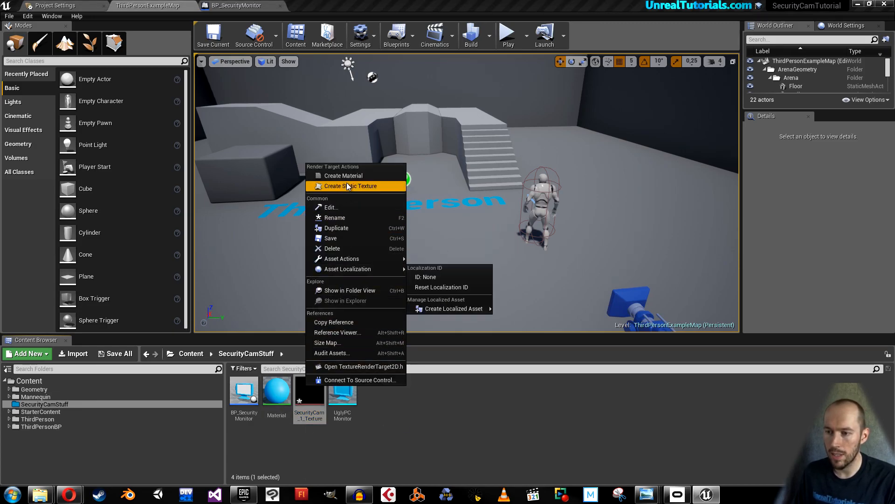
{"action": "left_click", "coordinate": [366, 176]}
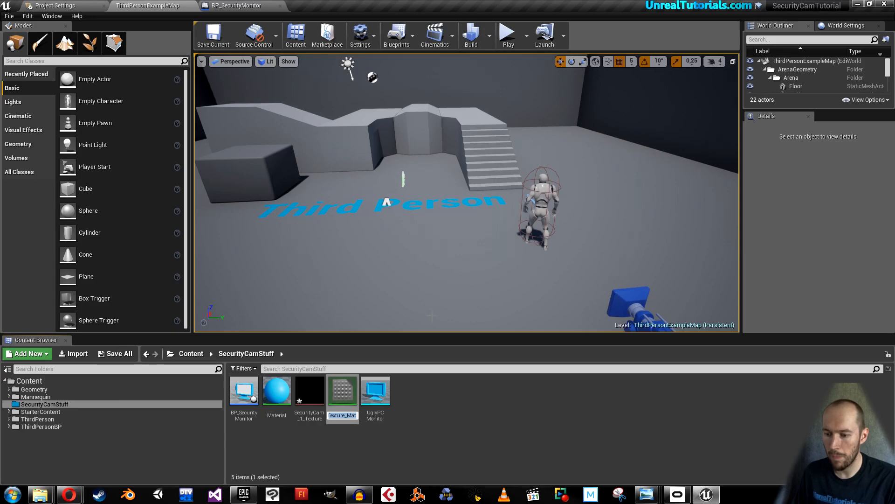
{"action": "key", "text": "Right"}
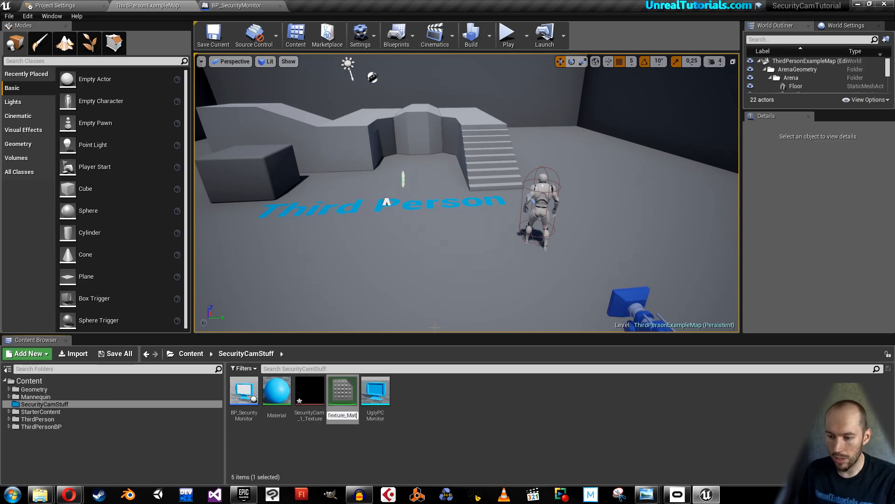
{"action": "key", "text": "Left"}
{"action": "key", "text": "Left"}
{"action": "key", "text": "Left"}
{"action": "key", "text": "BackSpace"}
{"action": "key", "text": "BackSpace"}
{"action": "key", "text": "BackSpace"}
{"action": "key", "text": "BackSpace"}
{"action": "key", "text": "BackSpace"}
{"action": "key", "text": "BackSpace"}
{"action": "key", "text": "BackSpace"}
{"action": "key", "text": "BackSpace"}
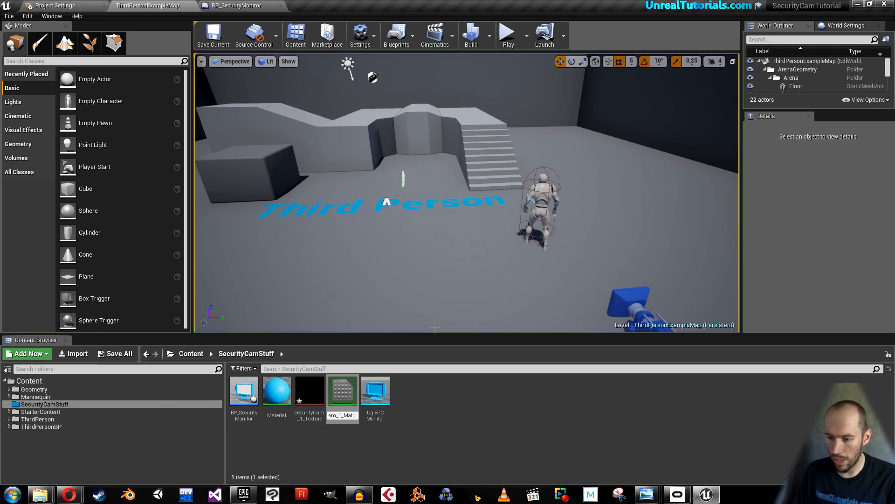
{"action": "key", "text": "Right"}
{"action": "key", "text": "Right"}
{"action": "key", "text": "Right"}
{"action": "type", "text": "erial"}
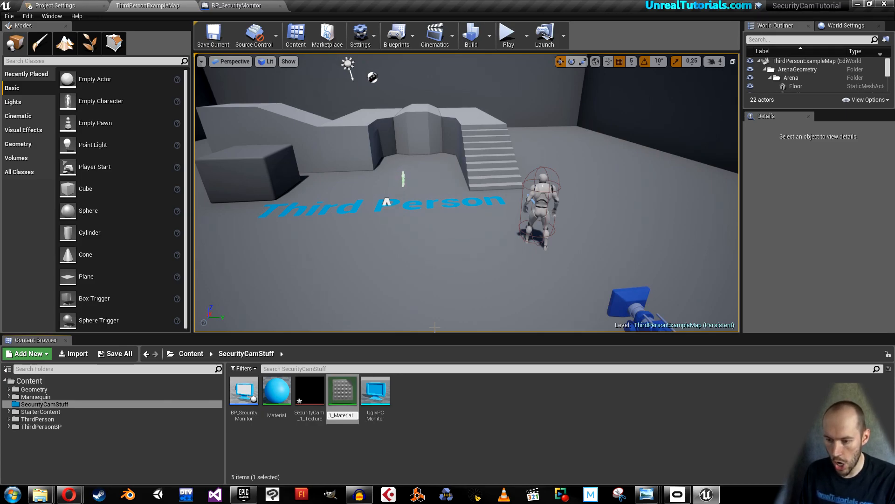
{"action": "key", "text": "Return"}
{"action": "left_click", "coordinate": [417, 429]}
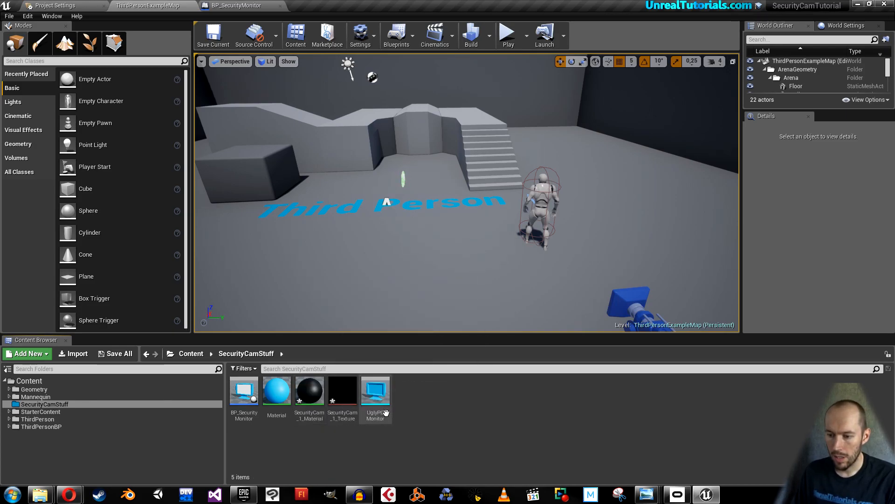
In SecurityCam_1_Material, also connect the Texture Sample's RGB output to Emissive Color, then save and close the material
{"action": "double_click", "coordinate": [317, 397]}
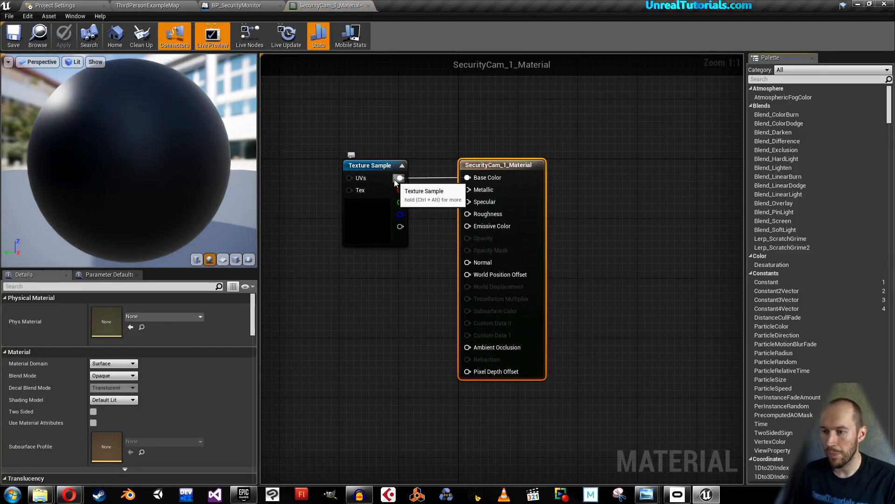
{"action": "left_click_drag", "start_coordinate": [399, 177], "coordinate": [466, 229]}
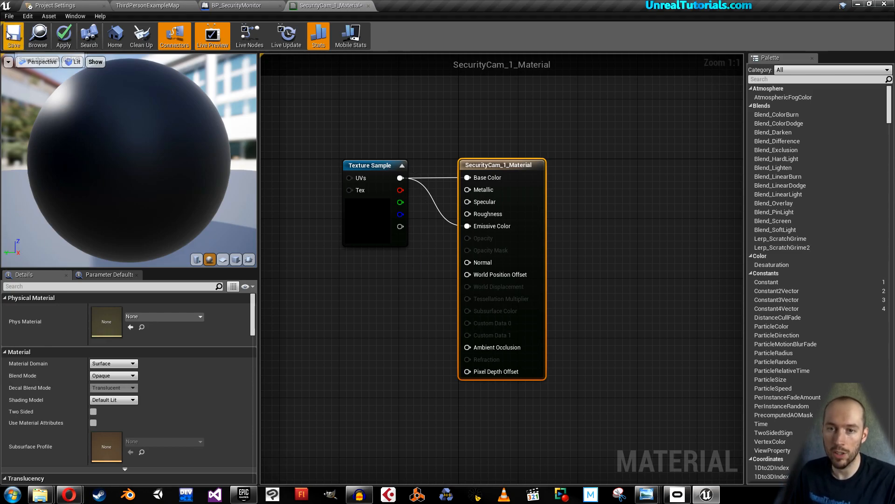
{"action": "left_click", "coordinate": [26, 44]}
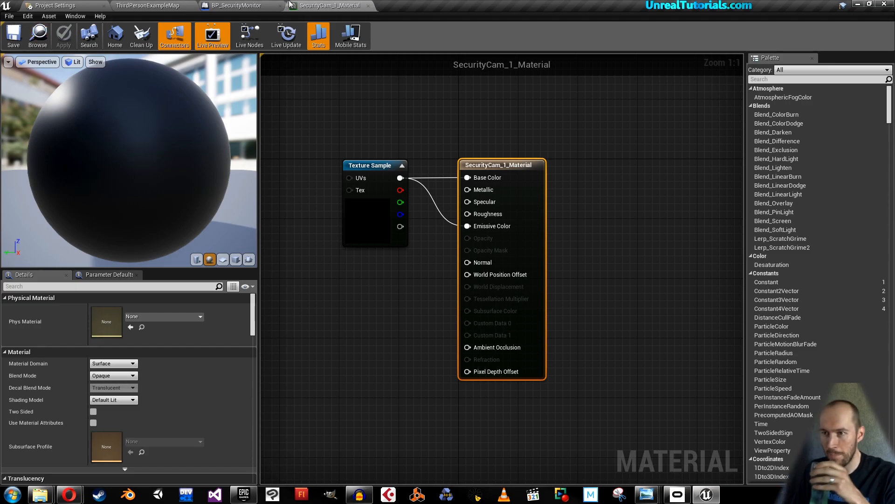
{"action": "left_click", "coordinate": [368, 6]}
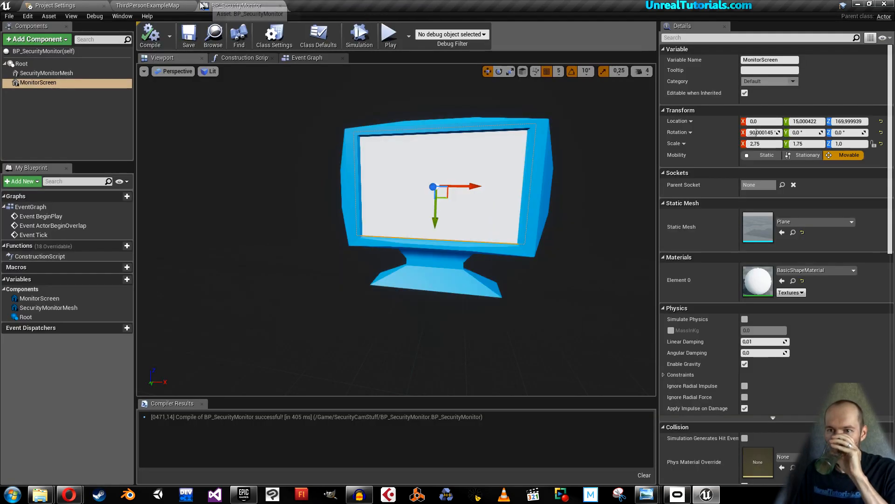
Create a second Render Target in the SecurityCamStuff folder and name it SecurityCam_2_Texture
{"action": "left_click", "coordinate": [148, 5]}
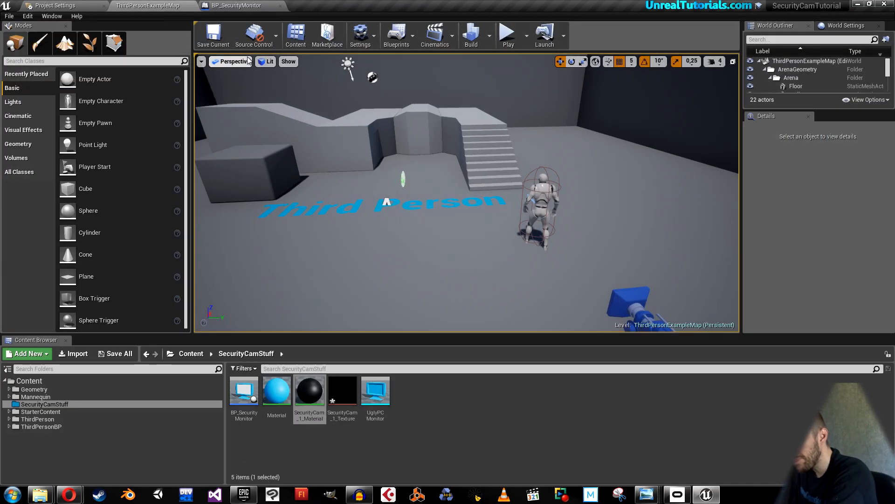
{"action": "left_click", "coordinate": [417, 440]}
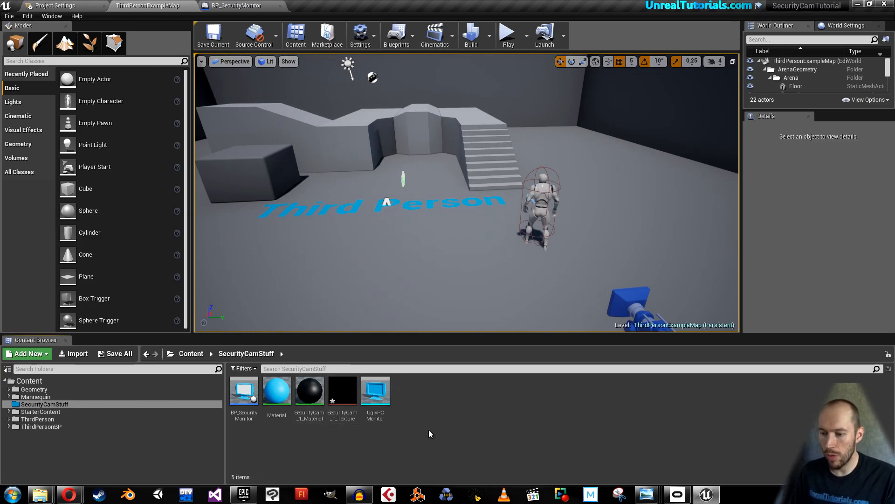
{"action": "right_click", "coordinate": [416, 395]}
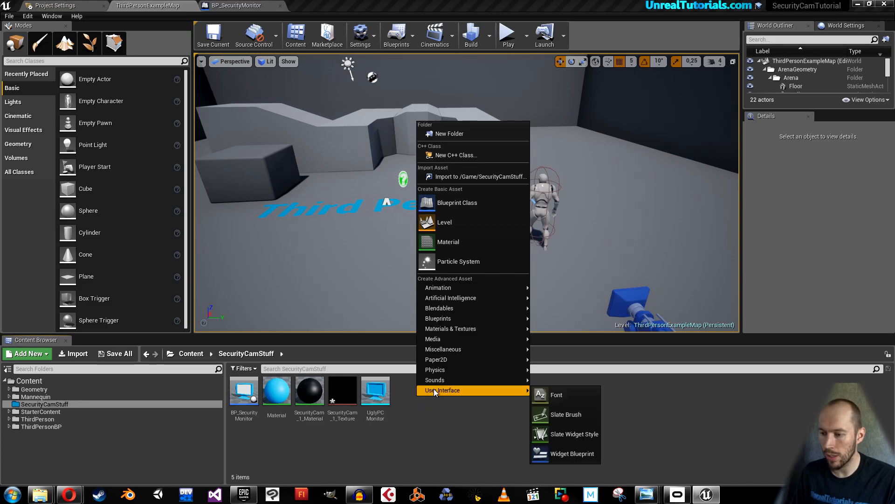
{"action": "mouse_move", "coordinate": [479, 330]}
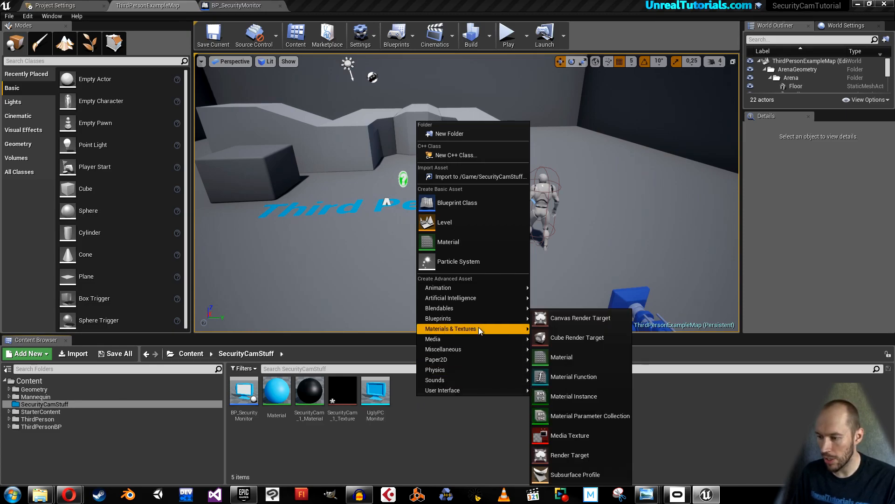
{"action": "left_click", "coordinate": [569, 452]}
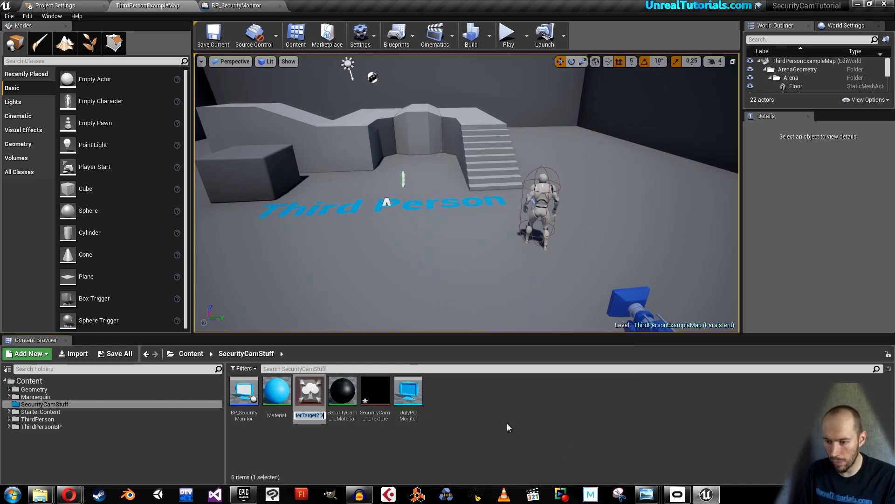
{"action": "type", "text": "Security"}
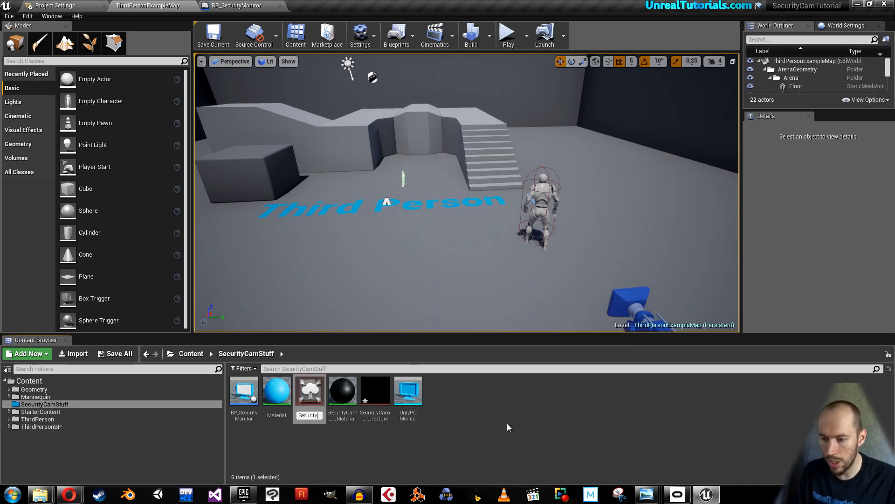
{"action": "type", "text": "Cam_"}
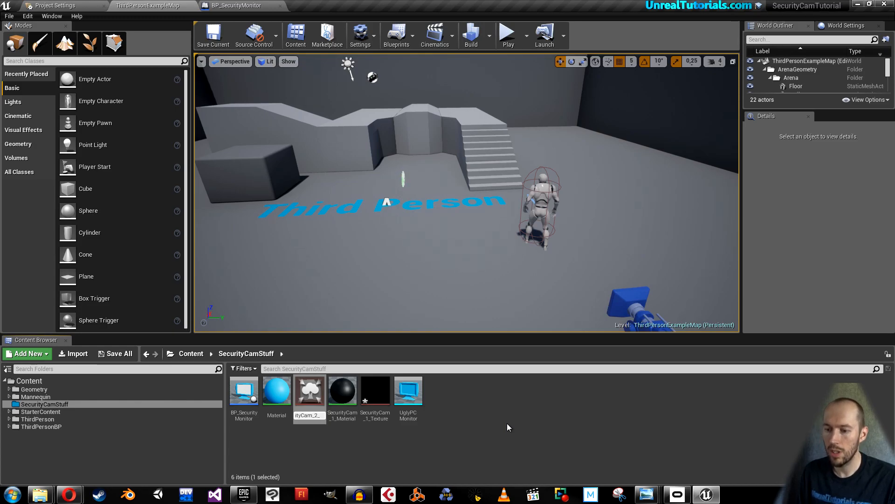
{"action": "type", "text": "2_Texture"}
{"action": "key", "text": "Return"}
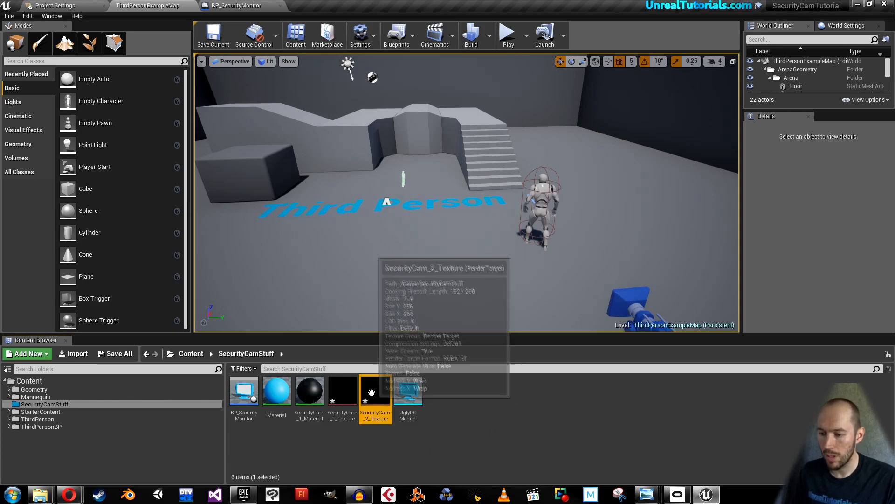
Create a material from the SecurityCam_2_Texture render target and name it SecurityCam_2_Material
{"action": "right_click", "coordinate": [371, 392]}
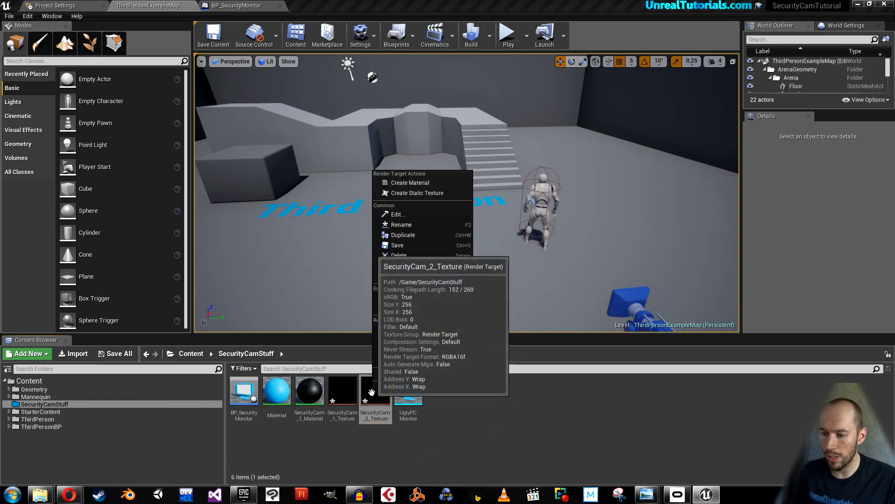
{"action": "left_click", "coordinate": [410, 182]}
{"action": "type", "text": "erial"}
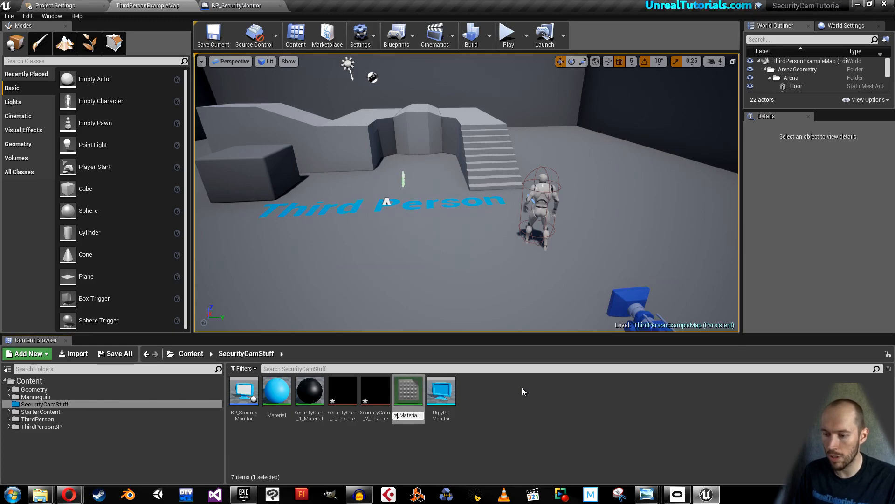
{"action": "key", "text": "BackSpace"}
{"action": "key", "text": "BackSpace"}
{"action": "key", "text": "BackSpace"}
{"action": "key", "text": "BackSpace"}
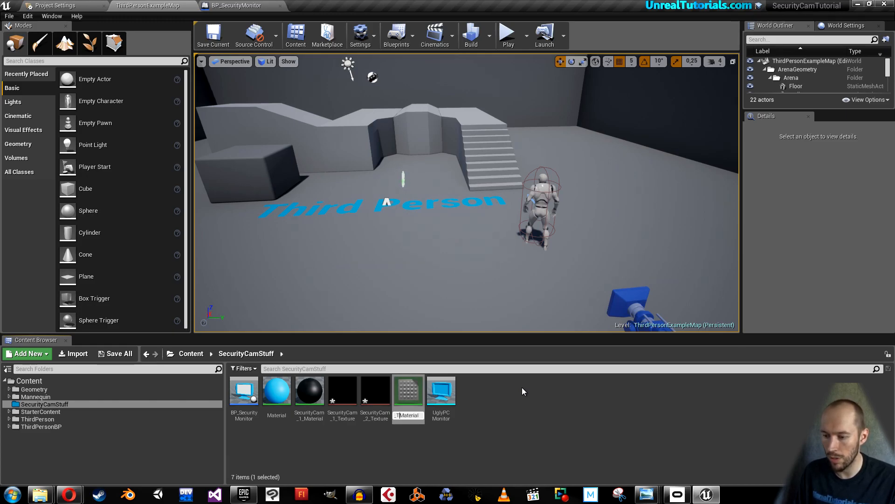
{"action": "key", "text": "Return"}
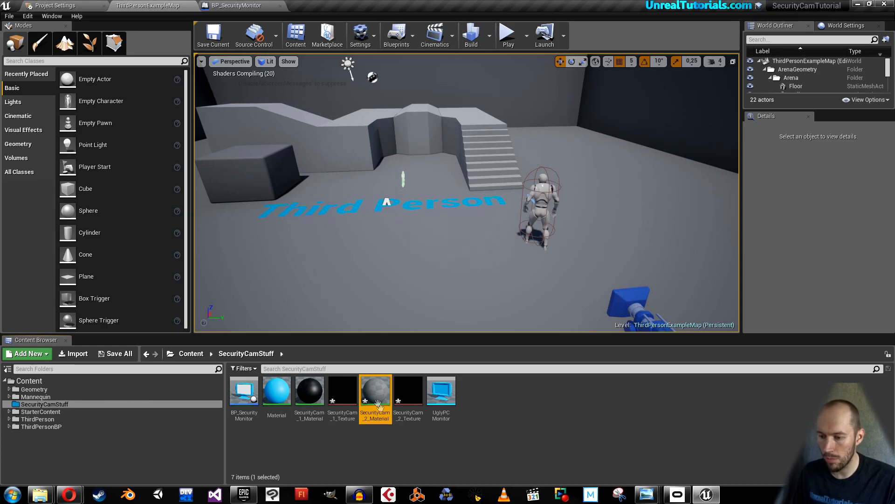
In SecurityCam_2_Material, also connect the Texture Sample's RGB output to Emissive Color and save the material
{"action": "double_click", "coordinate": [374, 383]}
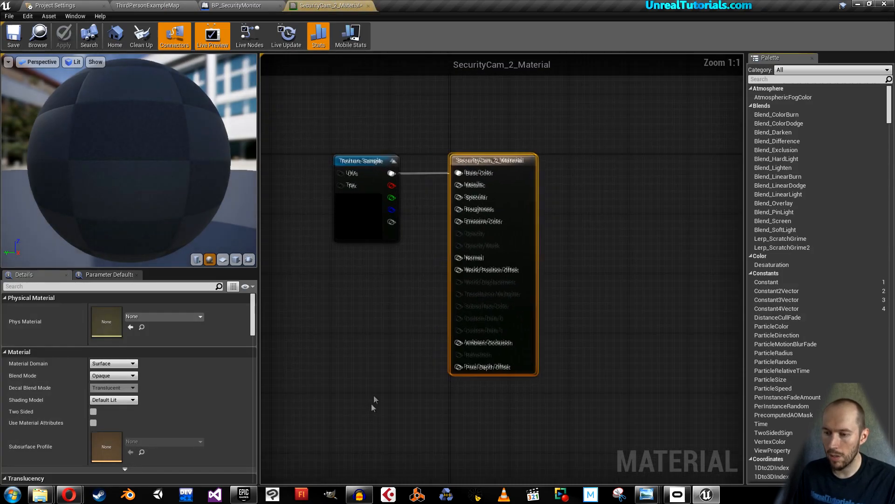
{"action": "left_click_drag", "start_coordinate": [400, 178], "coordinate": [465, 226]}
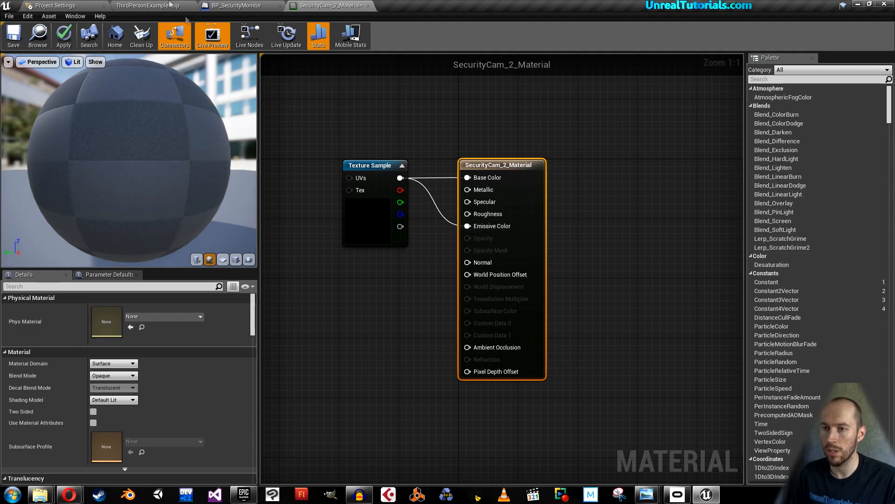
{"action": "left_click", "coordinate": [22, 39]}
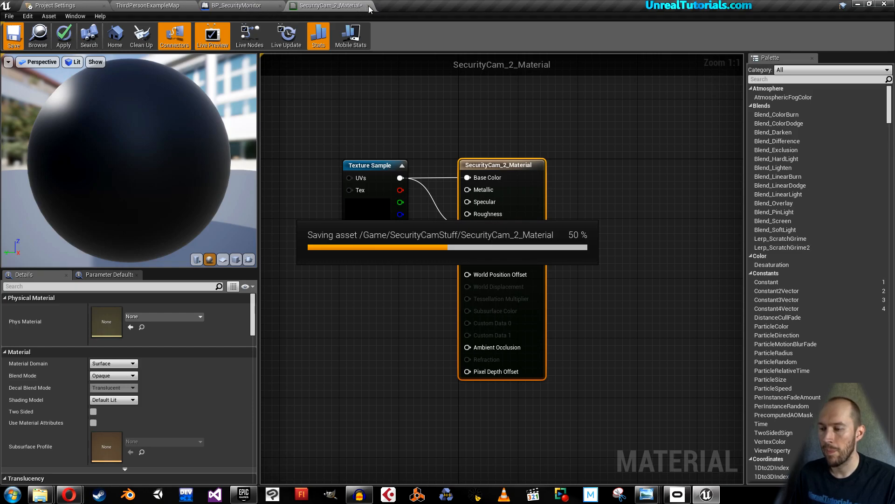
Back in the level editor, save both render targets, SecurityCam_1_Texture and SecurityCam_2_Texture
{"action": "left_click", "coordinate": [153, 5]}
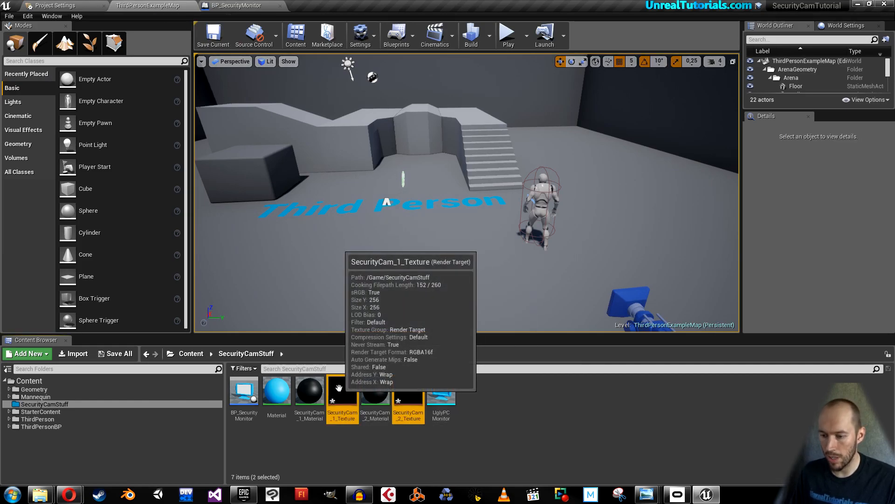
{"action": "key", "text": "ctrl+s"}
{"action": "left_click", "coordinate": [515, 433]}
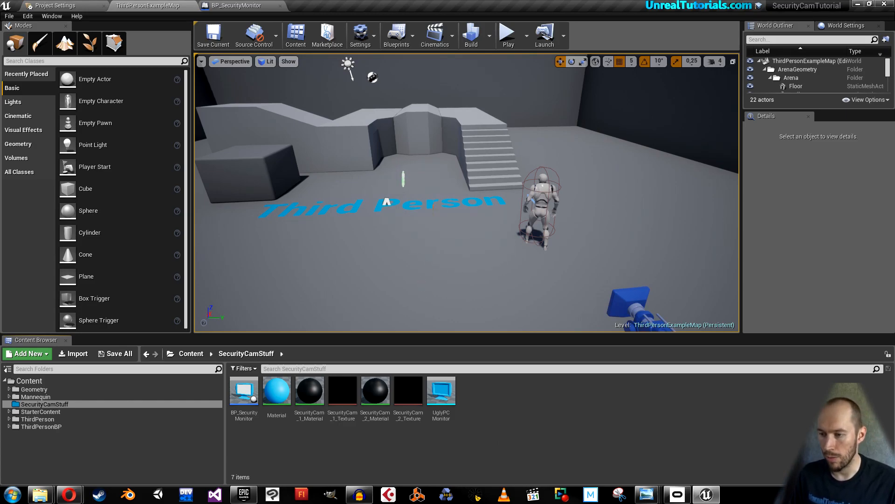
Place a Camera Actor on the open floor beside the stair structure and name it SecurityCamera_1
{"action": "mouse_move", "coordinate": [466, 193]}
{"action": "right_mouse_down"}
{"action": "mouse_move", "coordinate": [450, 210]}
{"action": "mouse_move", "coordinate": [464, 179]}
{"action": "mouse_move", "coordinate": [480, 177]}
{"action": "mouse_move", "coordinate": [473, 180]}
{"action": "mouse_move", "coordinate": [483, 194]}
{"action": "mouse_move", "coordinate": [473, 189]}
{"action": "mouse_move", "coordinate": [482, 205]}
{"action": "mouse_move", "coordinate": [480, 188]}
{"action": "right_mouse_up"}
{"action": "key", "text": "d"}
{"action": "key", "text": "w"}
{"action": "key", "text": "d"}
{"action": "key", "text": "w"}
{"action": "key", "text": "a"}
{"action": "key", "text": "s"}
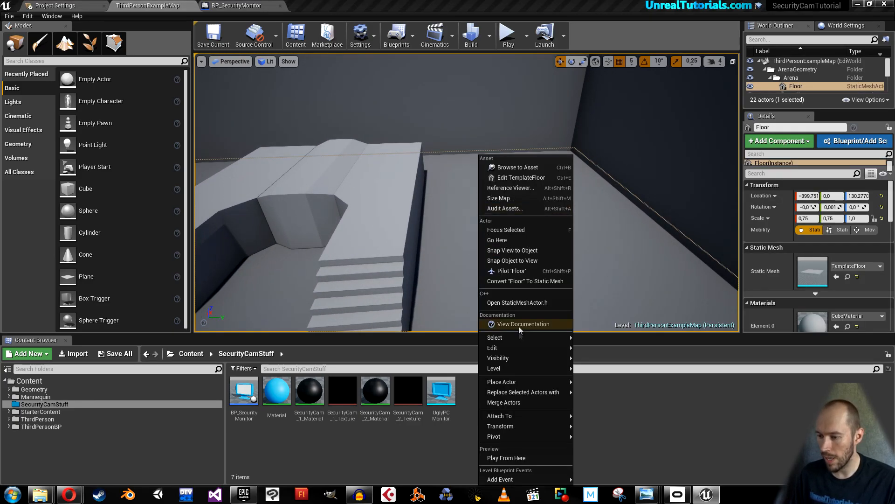
{"action": "mouse_move", "coordinate": [515, 382]}
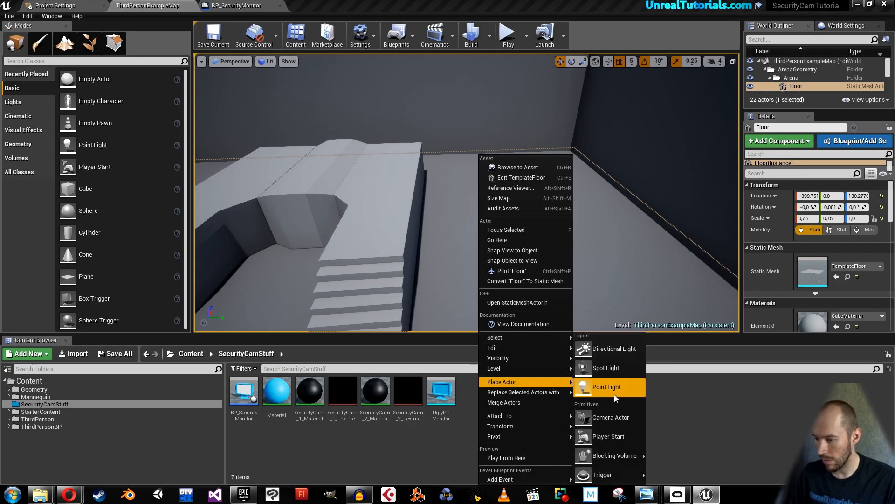
{"action": "left_click", "coordinate": [594, 413]}
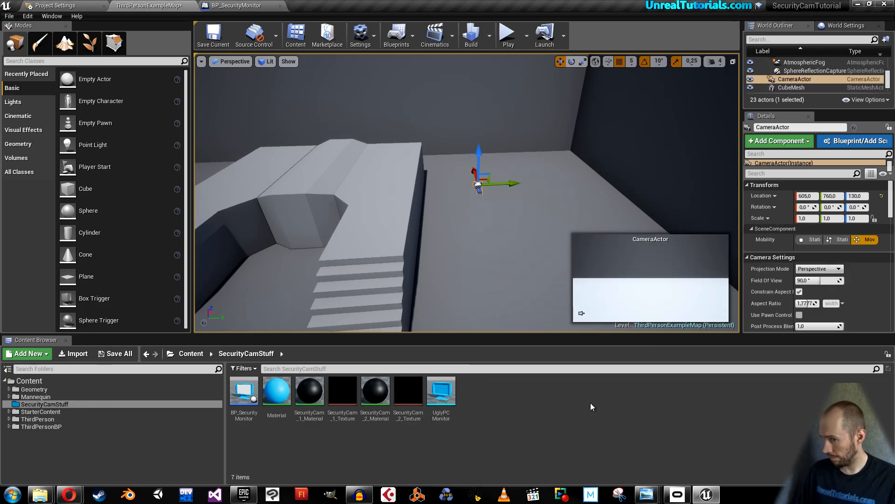
{"action": "left_click", "coordinate": [798, 127]}
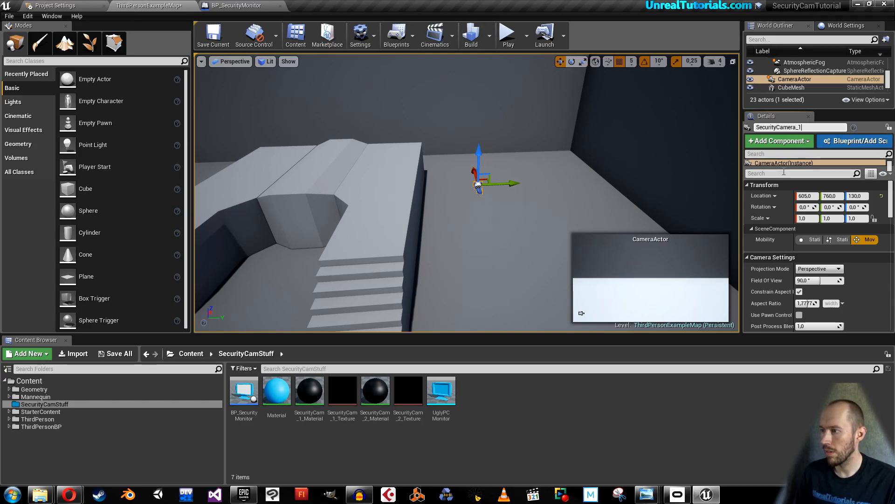
{"action": "key", "text": "Return"}
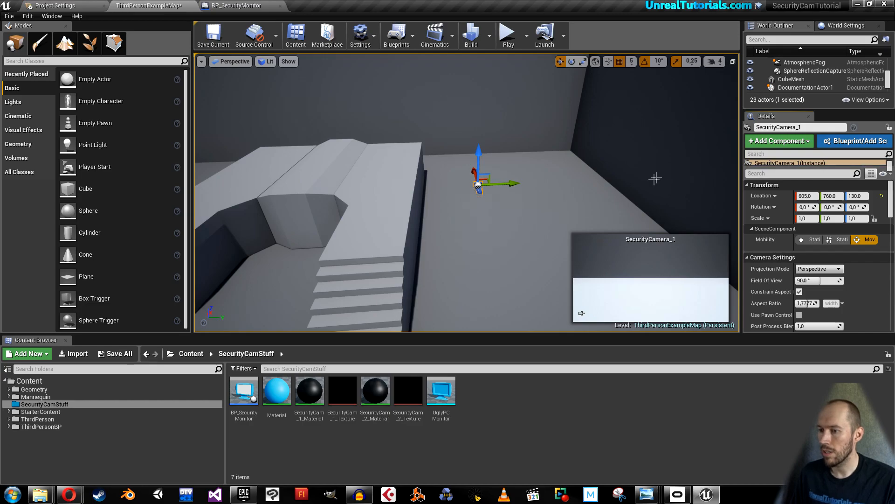
Raise SecurityCamera_1 to a height of about 435 and turn it to a Z rotation of −90°
{"action": "left_click_drag", "start_coordinate": [481, 168], "coordinate": [484, 103]}
{"action": "key", "text": "e"}
{"action": "mouse_move", "coordinate": [455, 138]}
{"action": "left_mouse_down"}
{"action": "mouse_move", "coordinate": [404, 140]}
{"action": "mouse_move", "coordinate": [469, 143]}
{"action": "left_mouse_up"}
Tilt SecurityCamera_1 downward to a Y rotation of about −20° and turn it to a Z rotation of about −110°
{"action": "key", "text": "w"}
{"action": "right_click_drag", "start_coordinate": [468, 144], "coordinate": [450, 140]}
{"action": "key", "text": "space"}
{"action": "key", "text": "space"}
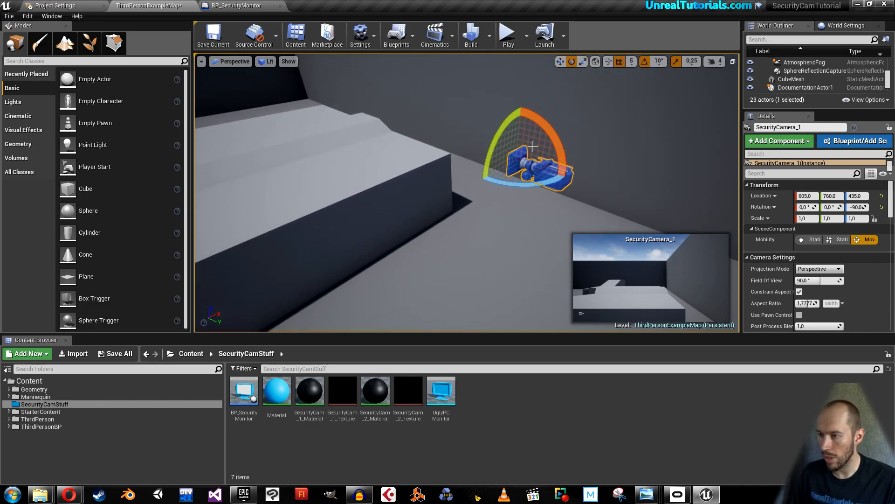
{"action": "left_click_drag", "start_coordinate": [520, 119], "coordinate": [515, 100]}
{"action": "left_click_drag", "start_coordinate": [541, 147], "coordinate": [523, 143]}
{"action": "key", "text": "s"}
{"action": "right_click_drag", "start_coordinate": [502, 168], "coordinate": [541, 169]}
Move SecurityCamera_1 up and back toward the walls, to about X 760, Y 895, Z 590
{"action": "key", "text": "space"}
{"action": "key", "text": "space"}
{"action": "left_click_drag", "start_coordinate": [516, 131], "coordinate": [520, 83]}
{"action": "right_click_drag", "start_coordinate": [533, 124], "coordinate": [512, 148]}
{"action": "key", "text": "s"}
{"action": "key", "text": "d"}
{"action": "left_click_drag", "start_coordinate": [434, 202], "coordinate": [467, 266]}
{"action": "left_click_drag", "start_coordinate": [459, 235], "coordinate": [460, 199]}
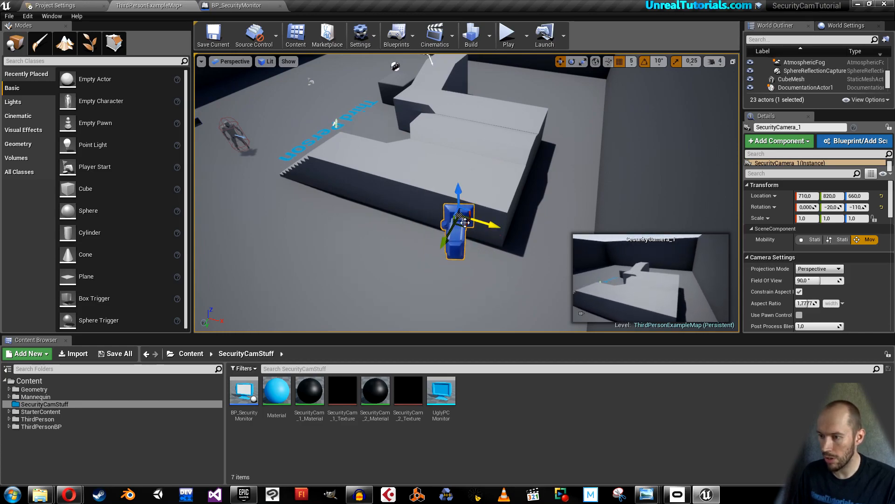
{"action": "left_click_drag", "start_coordinate": [462, 232], "coordinate": [476, 302]}
Turn SecurityCamera_1 by 10° to a Z rotation of about −100°
{"action": "key", "text": "f"}
{"action": "right_click_drag", "start_coordinate": [476, 293], "coordinate": [492, 285]}
{"action": "right_click_drag", "start_coordinate": [408, 232], "coordinate": [409, 233]}
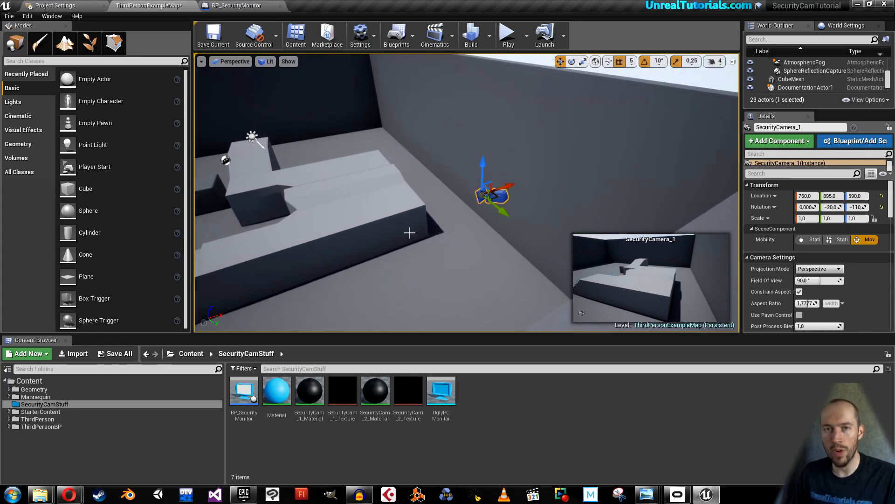
{"action": "key", "text": "e"}
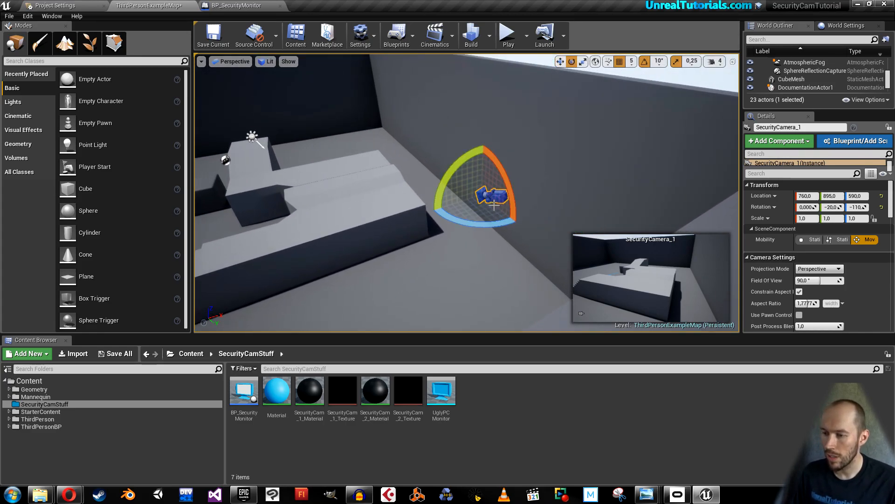
{"action": "left_click_drag", "start_coordinate": [474, 220], "coordinate": [495, 222]}
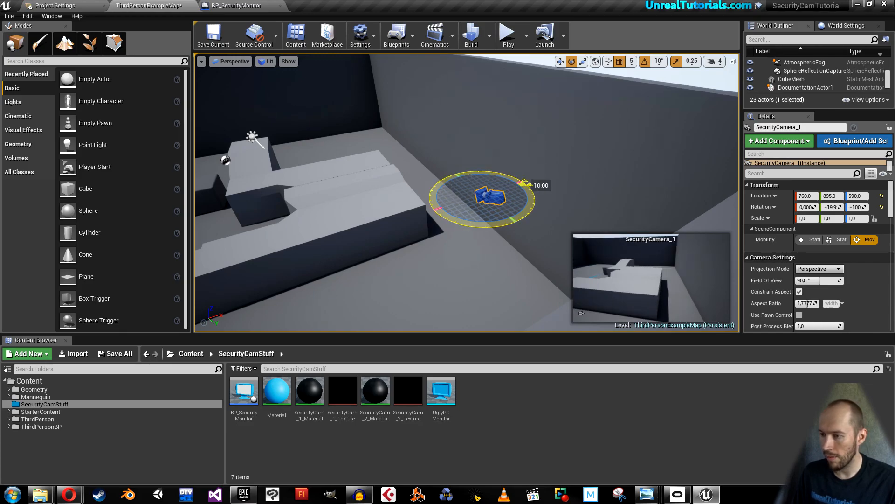
{"action": "mouse_move", "coordinate": [526, 182]}
{"action": "left_mouse_down"}
{"action": "mouse_move", "coordinate": [478, 168]}
{"action": "mouse_move", "coordinate": [531, 188]}
{"action": "mouse_move", "coordinate": [525, 183]}
{"action": "left_mouse_up"}
{"action": "right_click_drag", "start_coordinate": [385, 217], "coordinate": [436, 227]}
{"action": "key", "text": "space"}
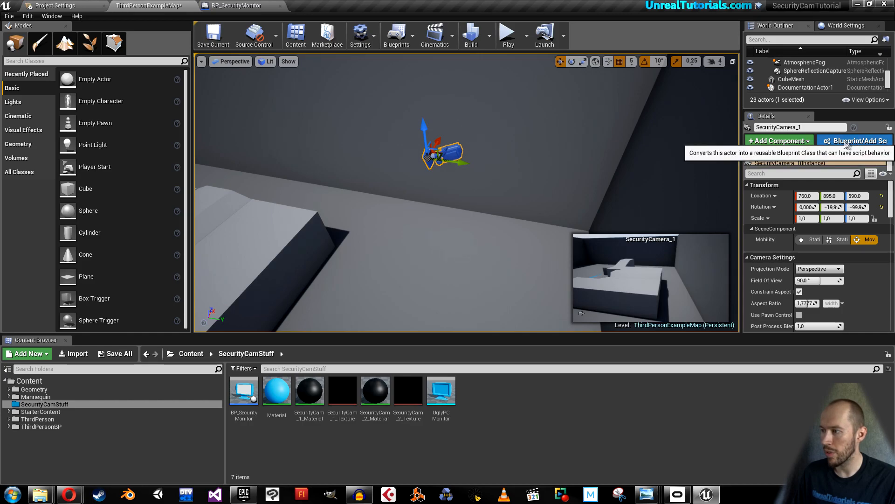
Convert the SecurityCamera_1 actor into a blueprint named SecurityCamera_1_Blueprint in the SecurityCamStuff folder
{"action": "left_click_drag", "start_coordinate": [741, 180], "coordinate": [699, 180]}
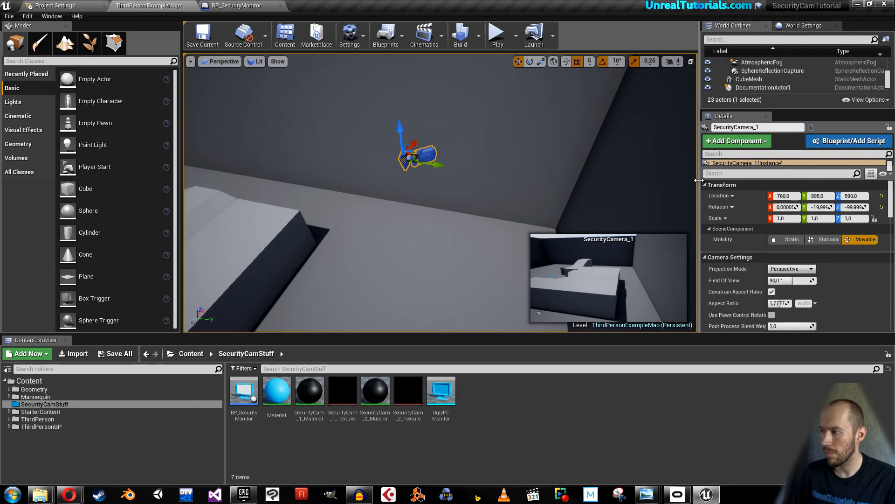
{"action": "left_click", "coordinate": [848, 140]}
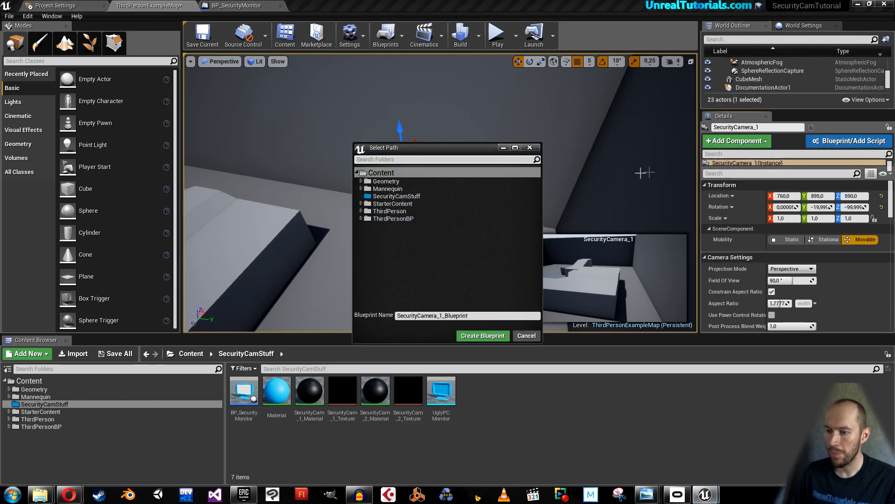
{"action": "left_click", "coordinate": [378, 197]}
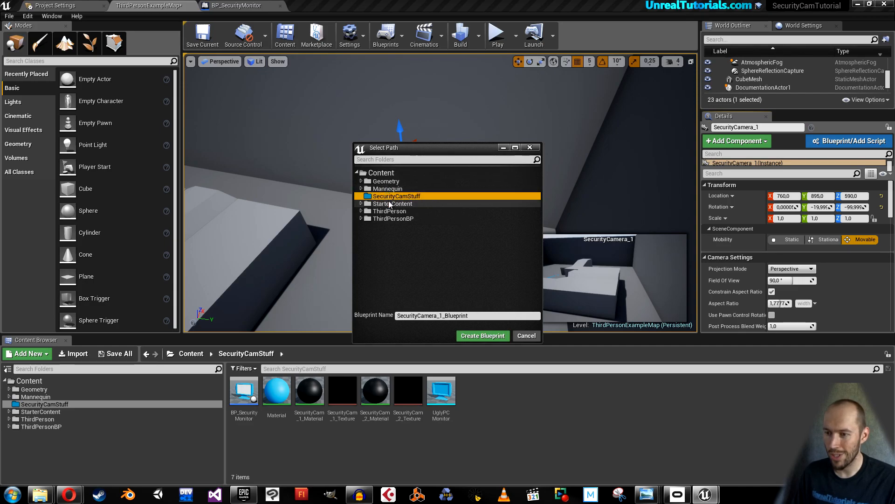
{"action": "left_click", "coordinate": [472, 315]}
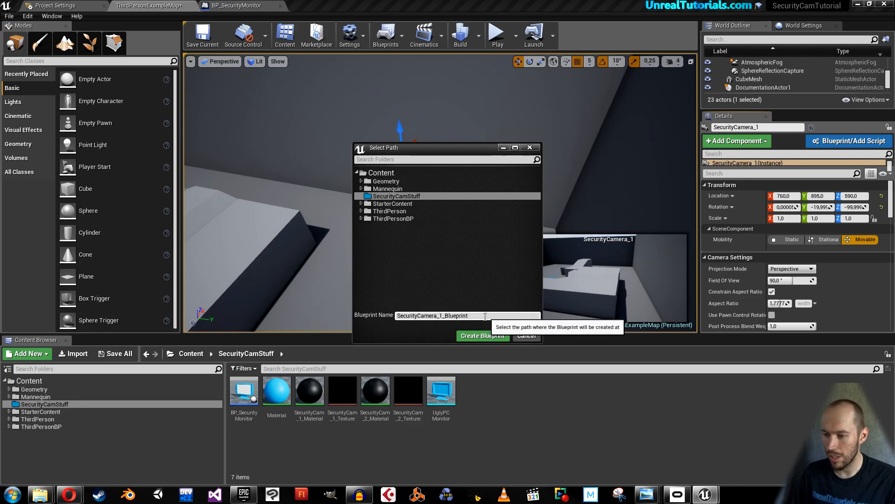
{"action": "left_click", "coordinate": [479, 336]}
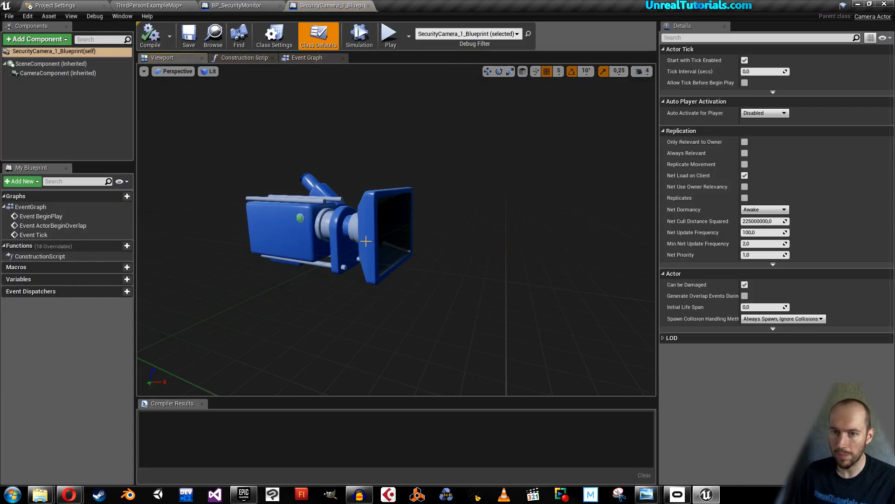
Add a Scene Capture Component 2D to SecurityCamera_1_Blueprint, keeping its default name
{"action": "key", "text": "s"}
{"action": "right_click_drag", "start_coordinate": [366, 241], "coordinate": [372, 211]}
{"action": "key", "text": "d"}
{"action": "key", "text": "a"}
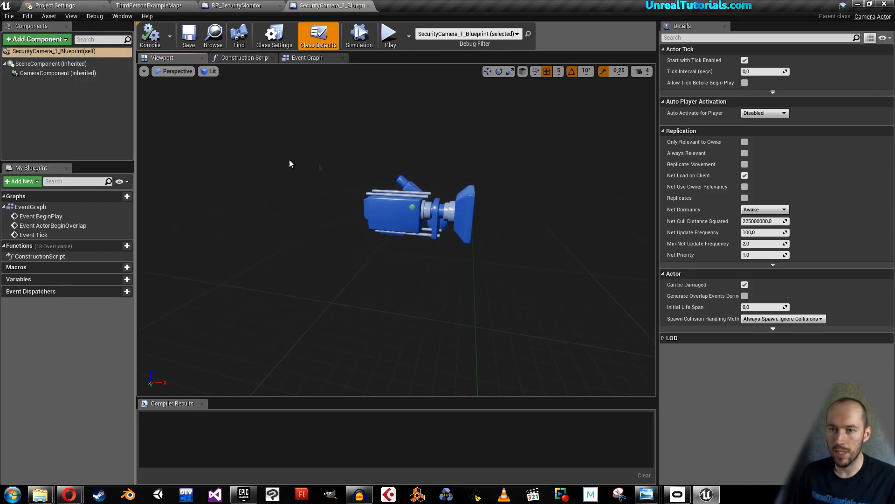
{"action": "left_click", "coordinate": [44, 42]}
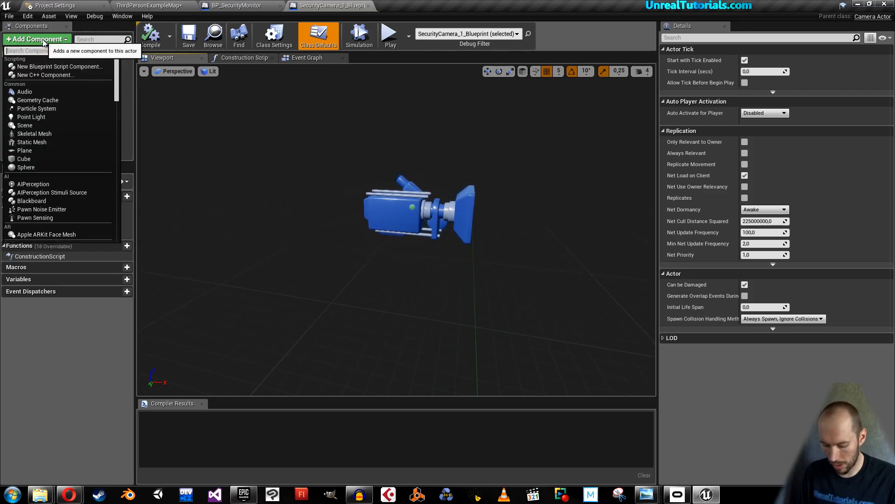
{"action": "type", "text": "scene"}
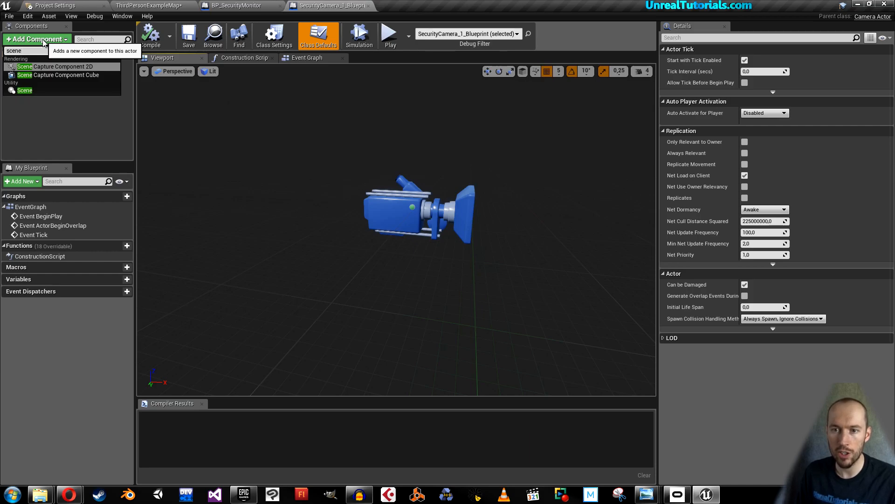
{"action": "left_click", "coordinate": [43, 67]}
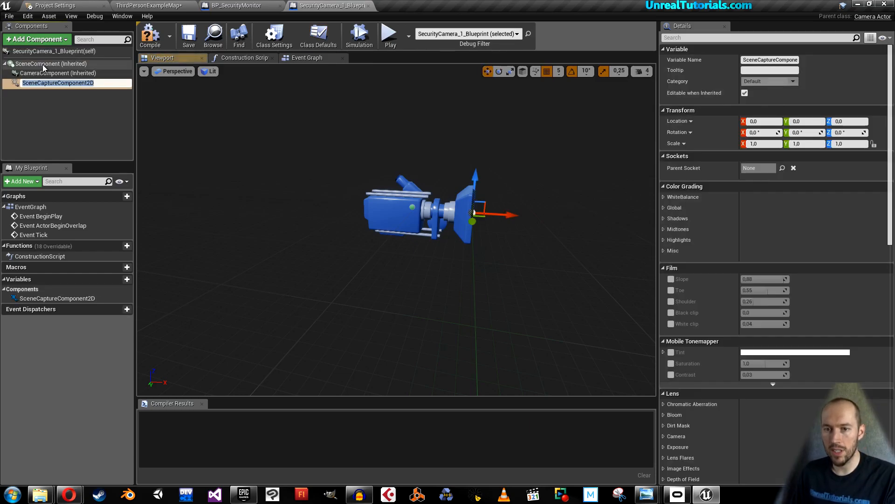
{"action": "left_click", "coordinate": [53, 113]}
Set the scene capture component's Texture Target to SecurityCam_1_Texture and compile the blueprint
{"action": "left_click", "coordinate": [42, 82]}
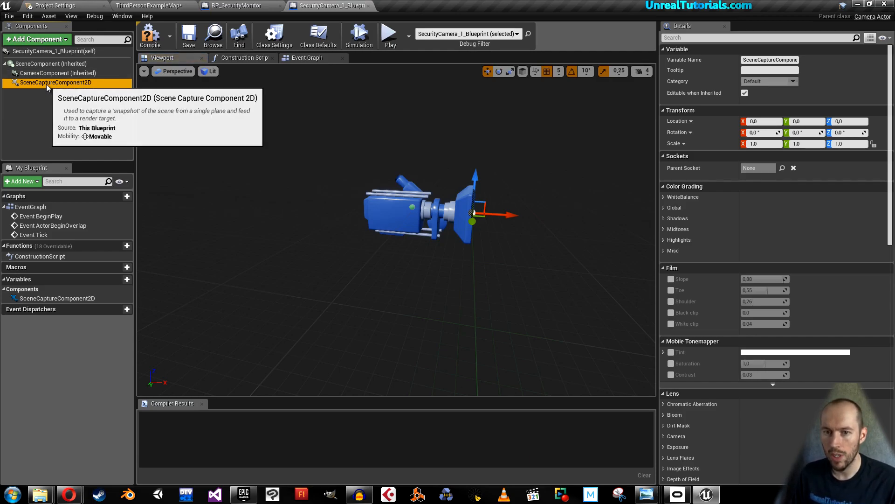
{"action": "scroll", "coordinate": [718, 208], "scroll_direction": "down", "scroll_amount": 12}
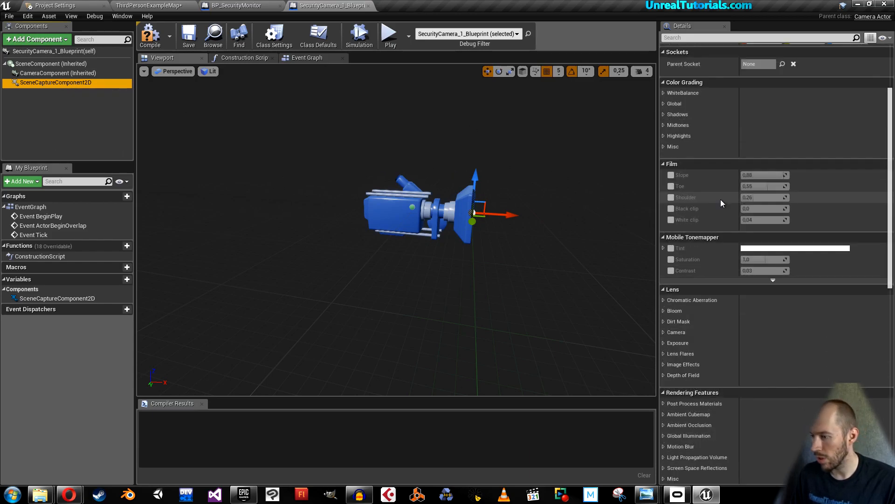
{"action": "scroll", "coordinate": [718, 201], "scroll_direction": "down", "scroll_amount": 4}
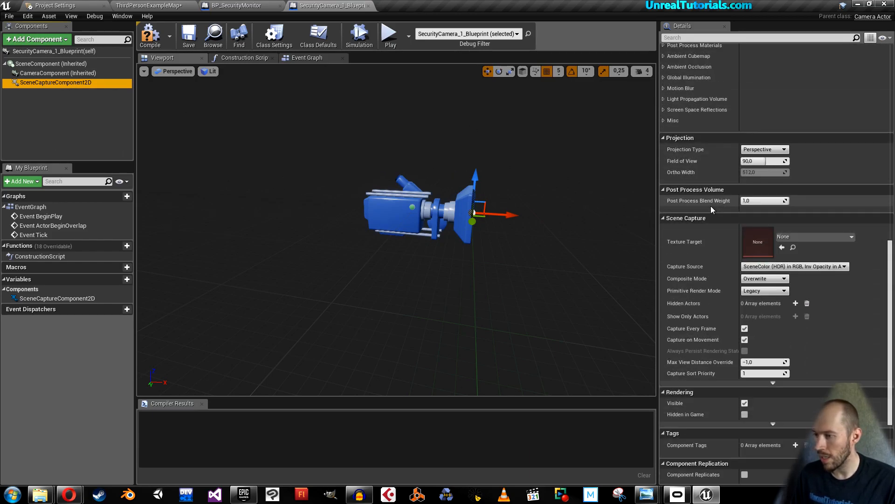
{"action": "left_click", "coordinate": [828, 237]}
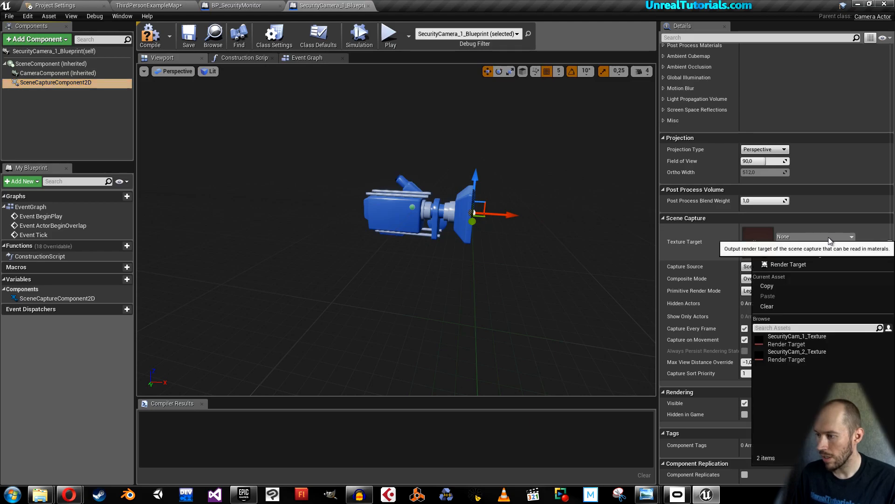
{"action": "left_click", "coordinate": [787, 344]}
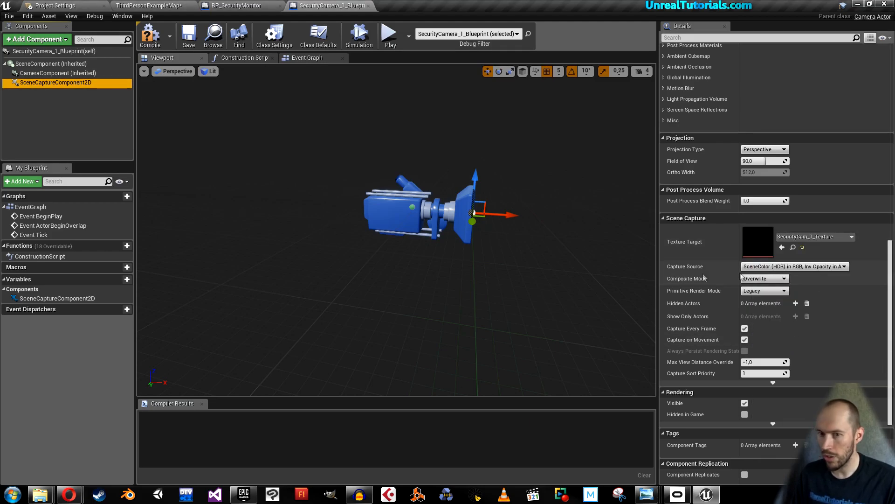
{"action": "left_click", "coordinate": [174, 42]}
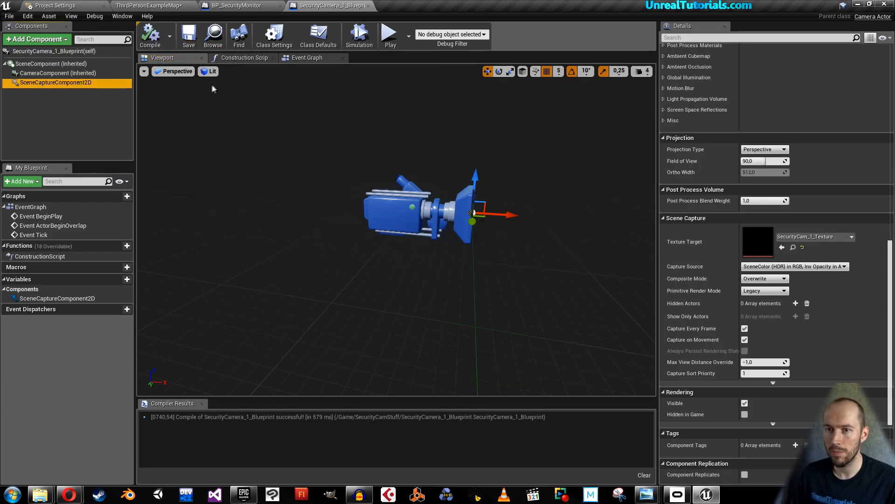
{"action": "left_click", "coordinate": [222, 5]}
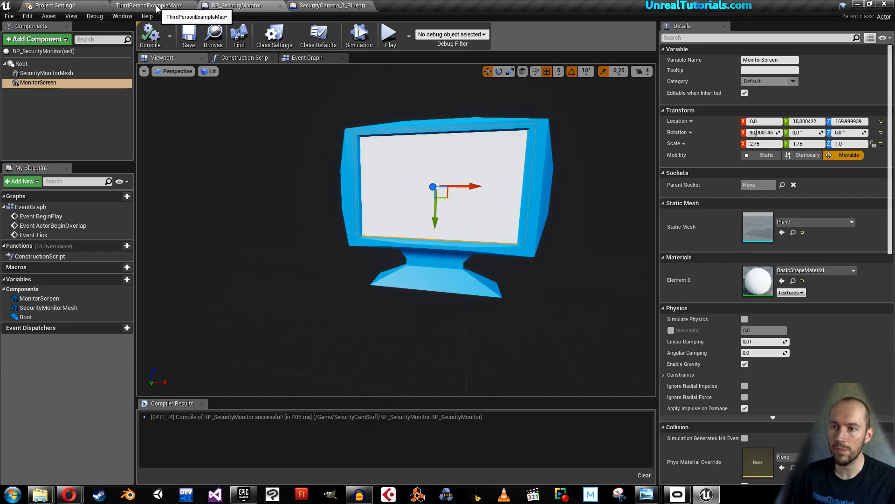
{"action": "left_click", "coordinate": [158, 8]}
{"action": "right_click_drag", "start_coordinate": [289, 135], "coordinate": [240, 151]}
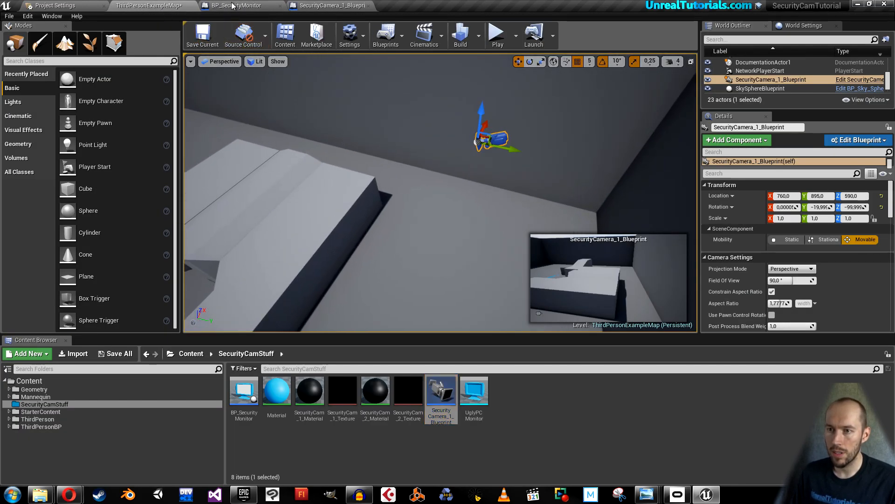
{"action": "left_click", "coordinate": [330, 6]}
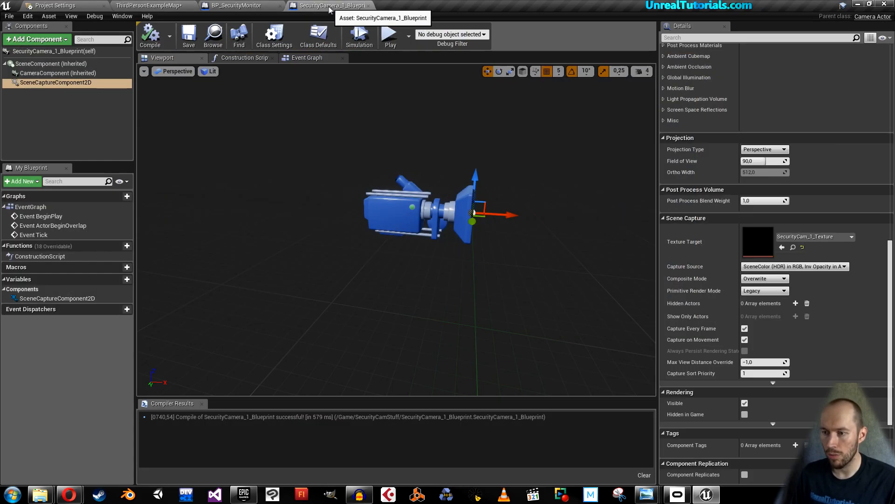
In BP_SecurityMonitor, assign SecurityCam_1_Material to the MonitorScreen plane, then compile and save the blueprint
{"action": "left_click", "coordinate": [232, 6]}
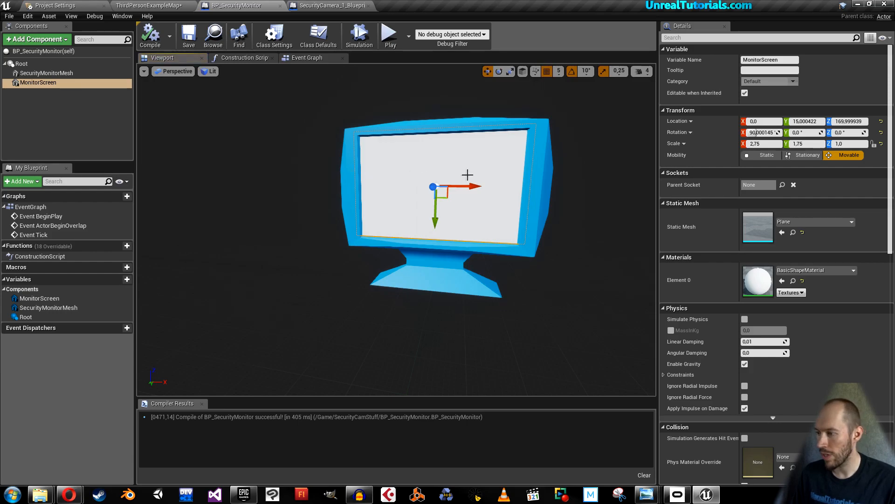
{"action": "left_click", "coordinate": [814, 271]}
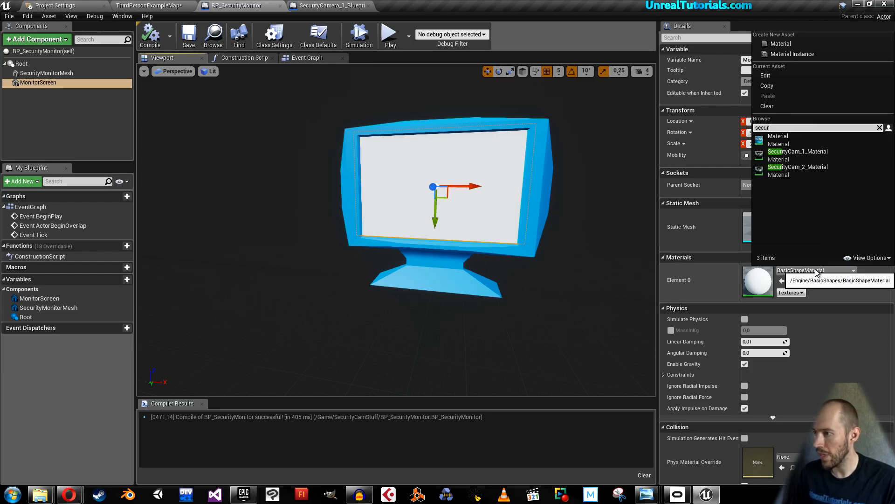
{"action": "left_click", "coordinate": [805, 152]}
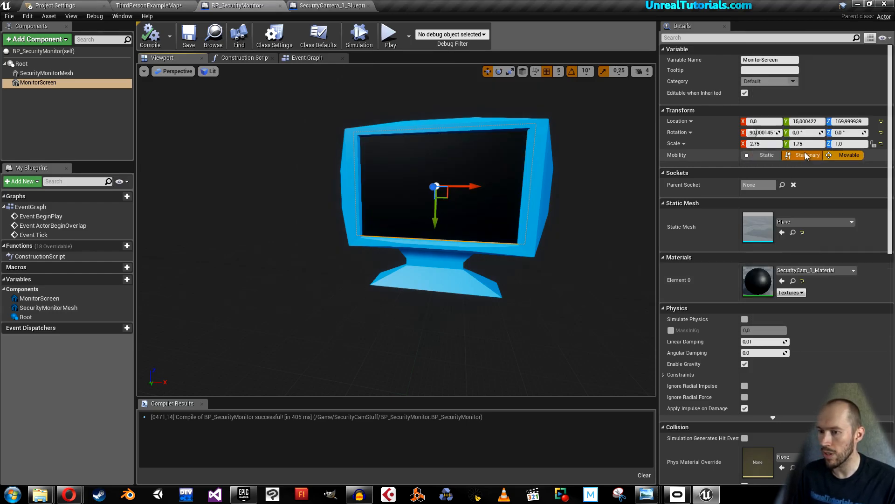
{"action": "right_click_drag", "start_coordinate": [567, 206], "coordinate": [516, 225]}
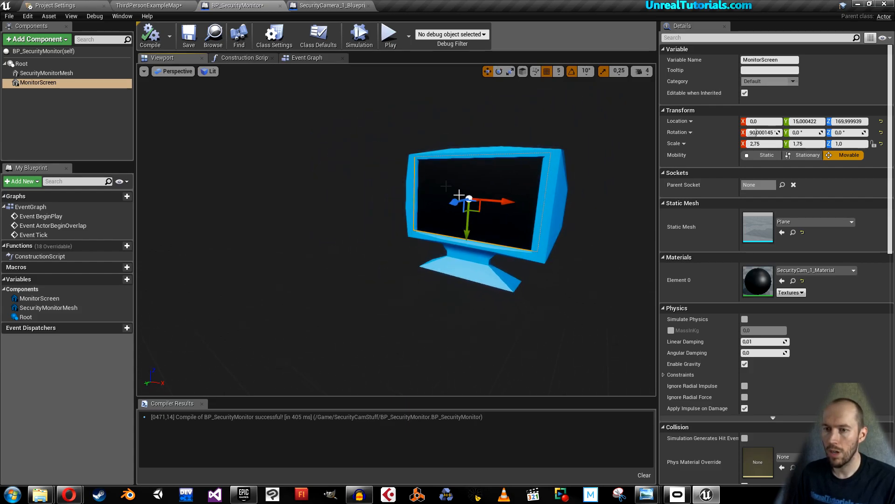
{"action": "left_click", "coordinate": [153, 36]}
{"action": "left_click", "coordinate": [184, 38]}
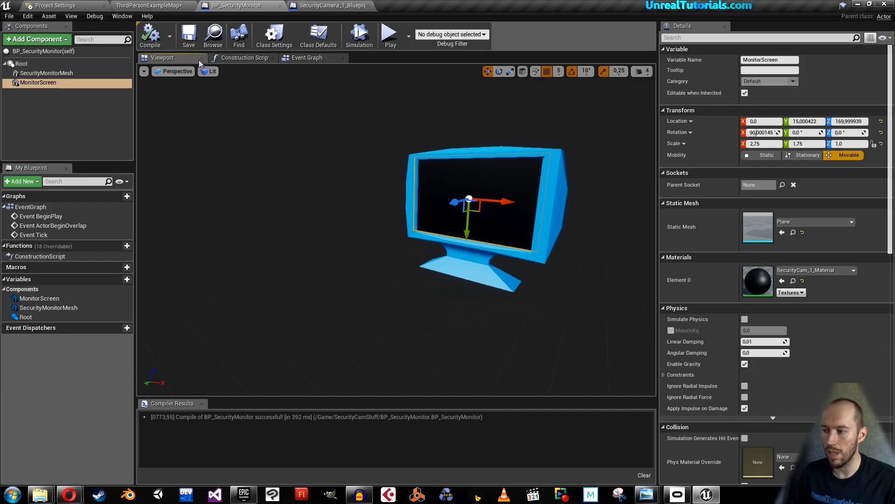
Place a BP_SecurityMonitor in the level at about X 670, Y 325, Z 325, rotated 90° about Z
{"action": "left_click", "coordinate": [130, 6]}
{"action": "right_click_drag", "start_coordinate": [274, 128], "coordinate": [243, 146]}
{"action": "right_click_drag", "start_coordinate": [196, 249], "coordinate": [221, 244]}
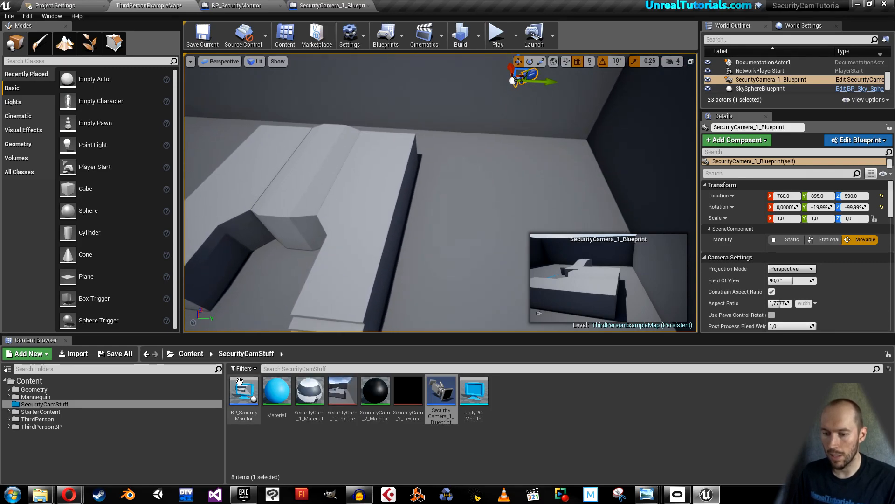
{"action": "left_click_drag", "start_coordinate": [244, 391], "coordinate": [375, 198]}
{"action": "right_click_drag", "start_coordinate": [415, 186], "coordinate": [409, 217]}
{"action": "key", "text": "r"}
{"action": "mouse_move", "coordinate": [453, 220]}
{"action": "left_mouse_down"}
{"action": "mouse_move", "coordinate": [489, 208]}
{"action": "mouse_move", "coordinate": [450, 217]}
{"action": "left_mouse_up"}
{"action": "right_click_drag", "start_coordinate": [449, 216], "coordinate": [425, 220]}
{"action": "key", "text": "s"}
{"action": "right_click_drag", "start_coordinate": [441, 192], "coordinate": [480, 173]}
{"action": "key", "text": "w"}
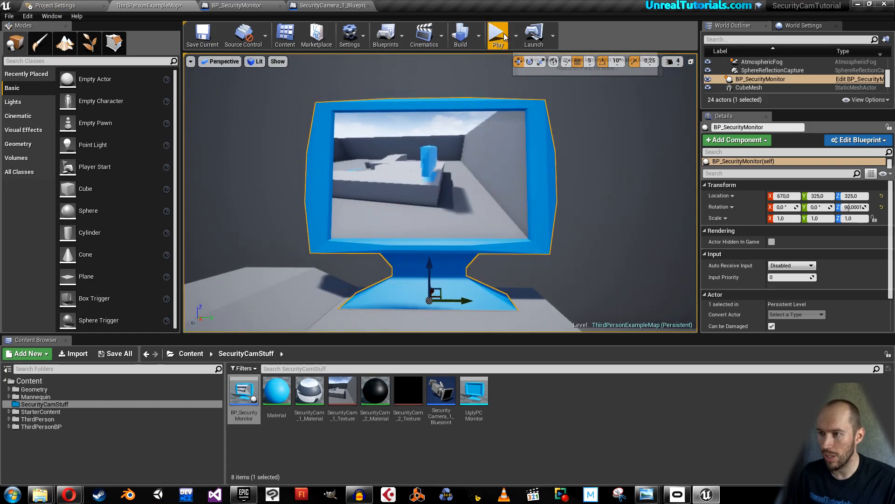
{"action": "right_click_drag", "start_coordinate": [490, 66], "coordinate": [506, 64]}
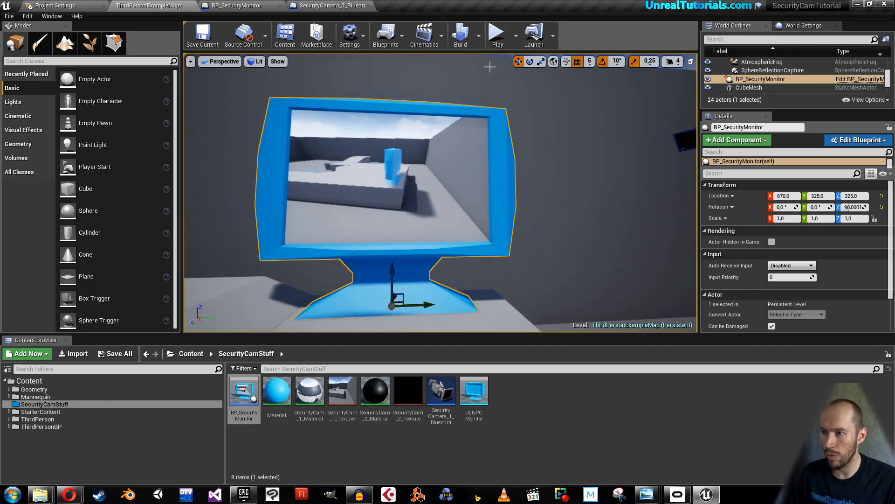
Play the level, run and jump the character in front of the monitor to test the live camera feed, and end the session
{"action": "left_click", "coordinate": [496, 35]}
{"action": "key", "text": "w"}
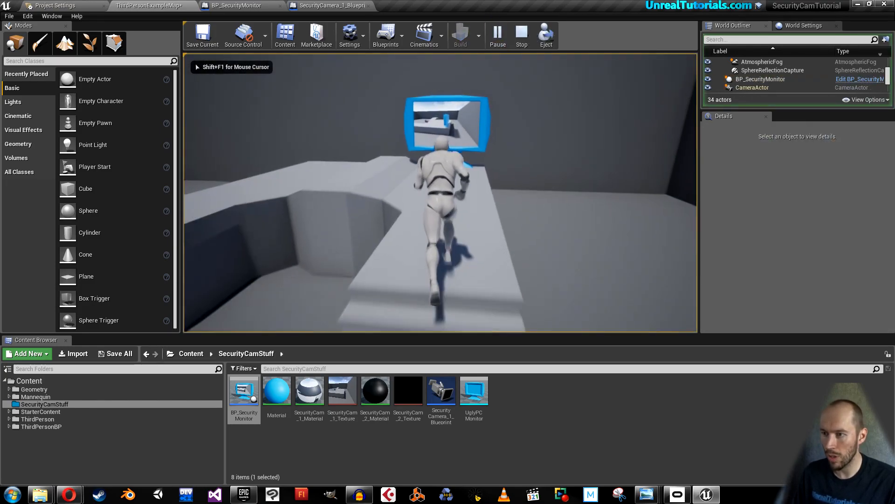
{"action": "key", "text": "s"}
{"action": "key", "text": "w"}
{"action": "key", "text": "s"}
{"action": "key", "text": "space"}
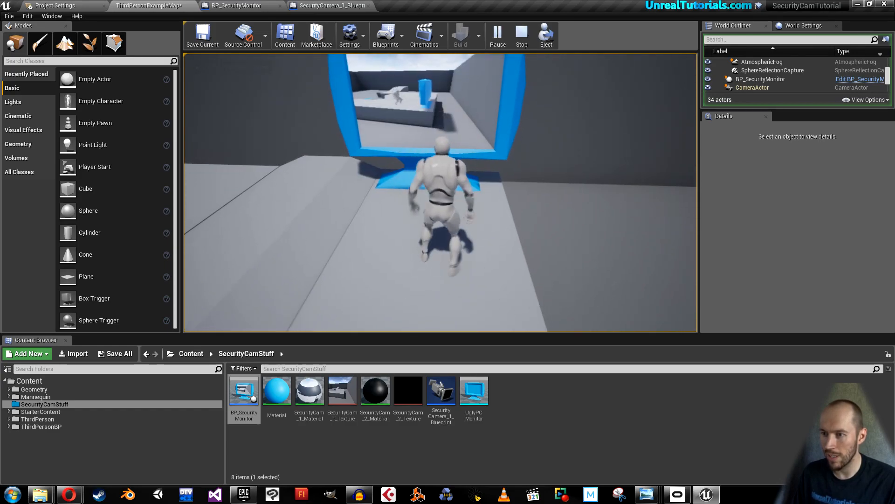
{"action": "key", "text": "a"}
{"action": "key", "text": "d"}
{"action": "key", "text": "a"}
{"action": "key", "text": "d"}
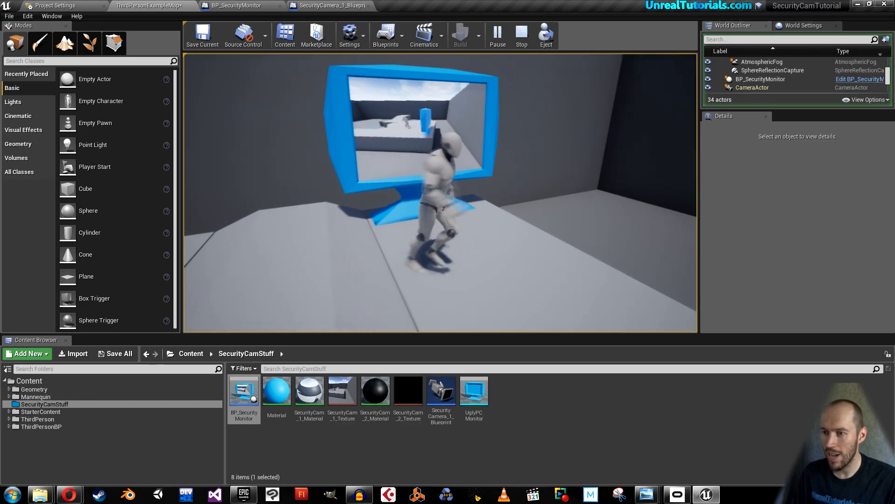
{"action": "key", "text": "space"}
{"action": "key", "text": "a"}
{"action": "key", "text": "s"}
{"action": "key", "text": "space"}
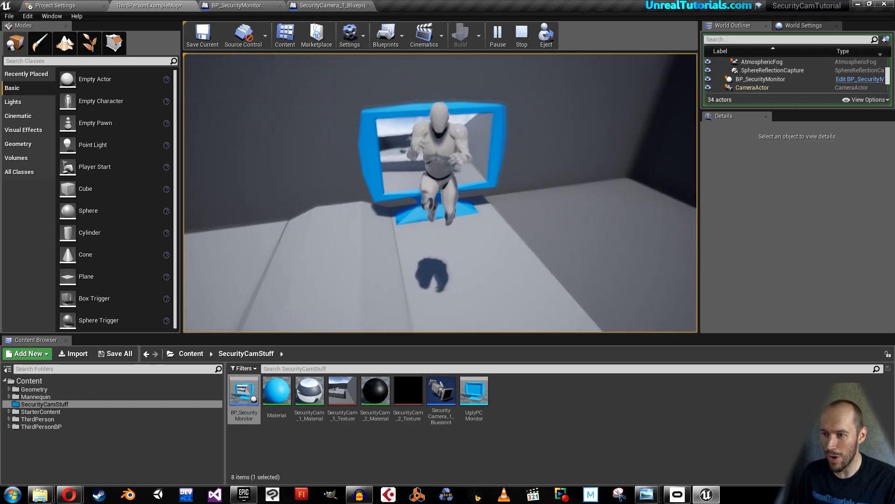
{"action": "key", "text": "w"}
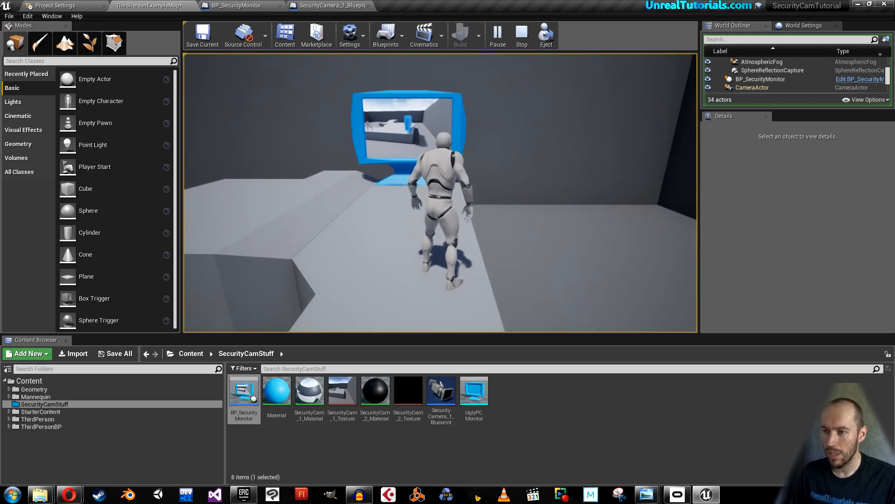
{"action": "key", "text": "Escape"}
Add a level sequence named SecurityCamAnimations to the level, saved in the SecurityCamStuff folder
{"action": "right_click_drag", "start_coordinate": [395, 233], "coordinate": [395, 233]}
{"action": "mouse_move", "coordinate": [422, 204]}
{"action": "right_mouse_down"}
{"action": "mouse_move", "coordinate": [417, 210]}
{"action": "mouse_move", "coordinate": [419, 198]}
{"action": "mouse_move", "coordinate": [447, 191]}
{"action": "mouse_move", "coordinate": [411, 206]}
{"action": "right_mouse_up"}
{"action": "key", "text": "w"}
{"action": "key", "text": "s"}
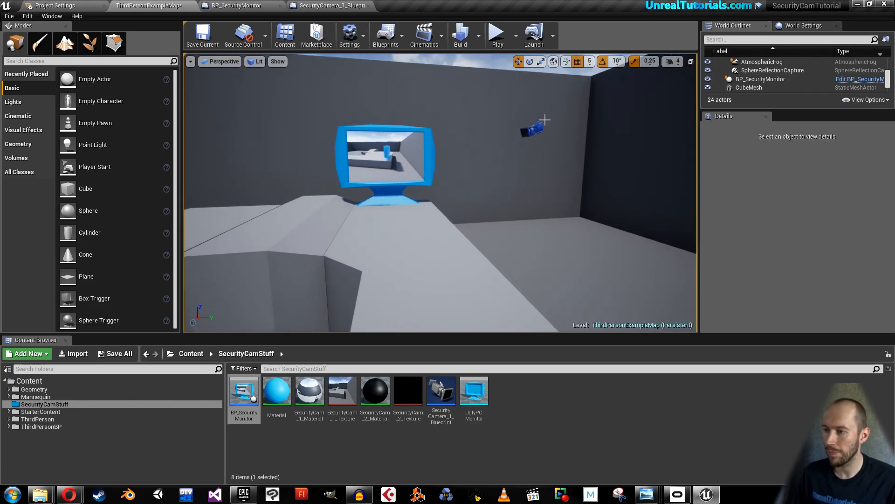
{"action": "left_click", "coordinate": [532, 131]}
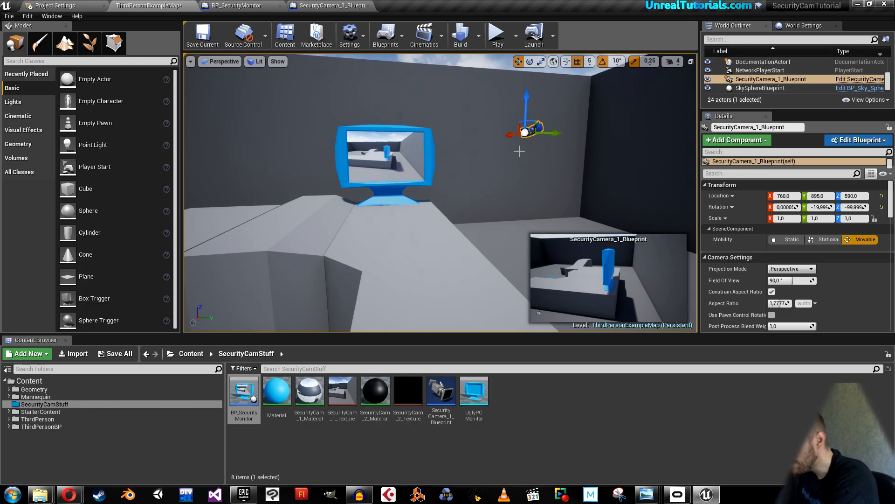
{"action": "right_click_drag", "start_coordinate": [464, 161], "coordinate": [443, 172]}
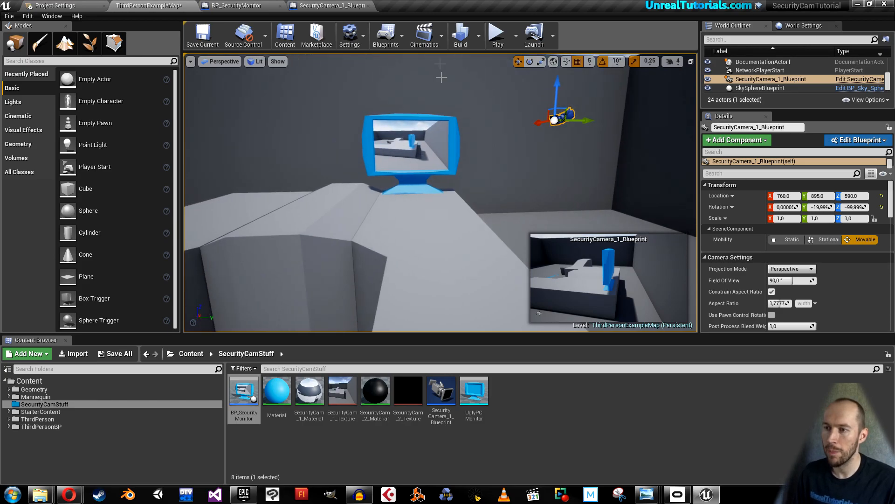
{"action": "left_click", "coordinate": [417, 40]}
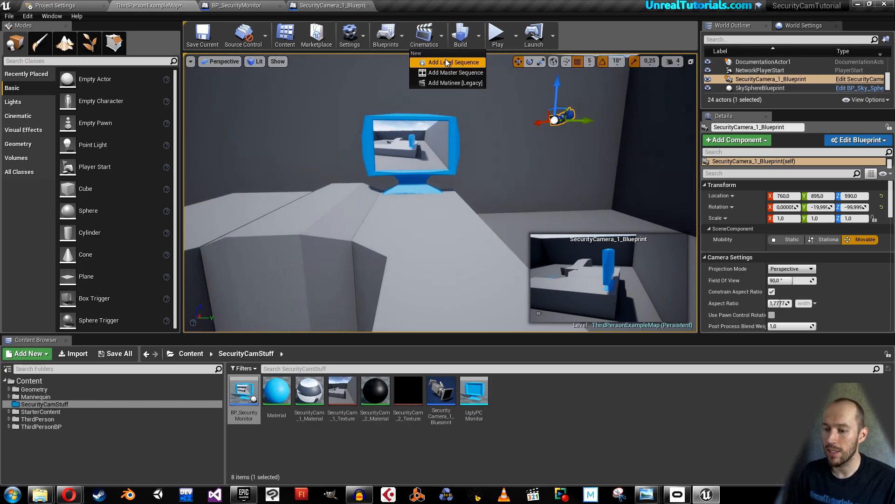
{"action": "left_click", "coordinate": [441, 62]}
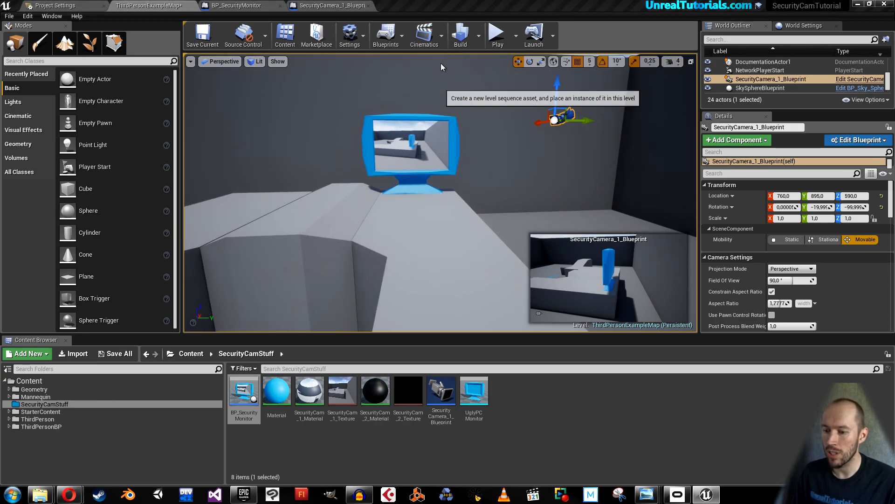
{"action": "left_click", "coordinate": [377, 121]}
{"action": "double_click", "coordinate": [378, 121]}
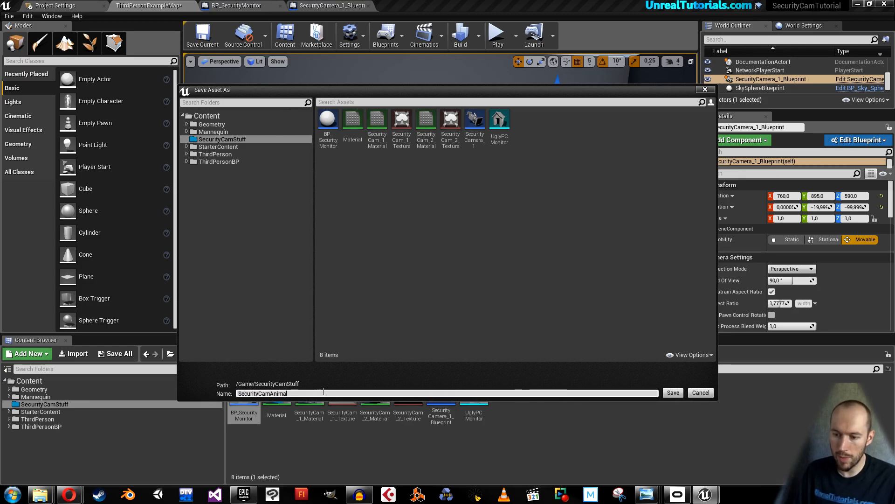
{"action": "key", "text": "Return"}
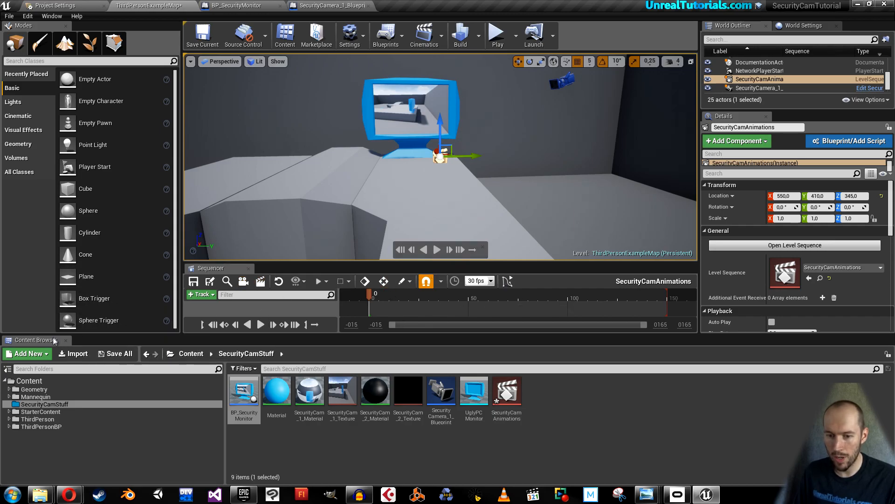
Dock the Content Browser beneath the Modes area and enlarge the Sequencer vertically
{"action": "left_click_drag", "start_coordinate": [54, 344], "coordinate": [75, 430]}
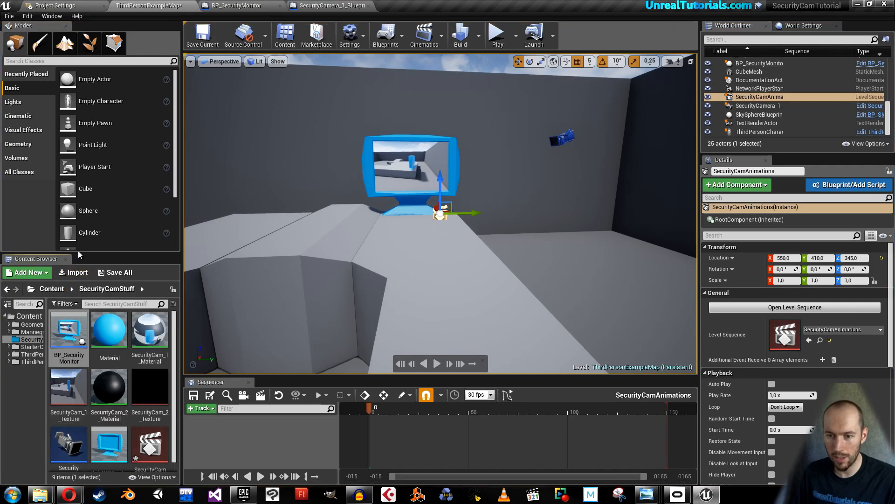
{"action": "left_click_drag", "start_coordinate": [80, 254], "coordinate": [80, 243]}
{"action": "left_click_drag", "start_coordinate": [381, 378], "coordinate": [381, 310]}
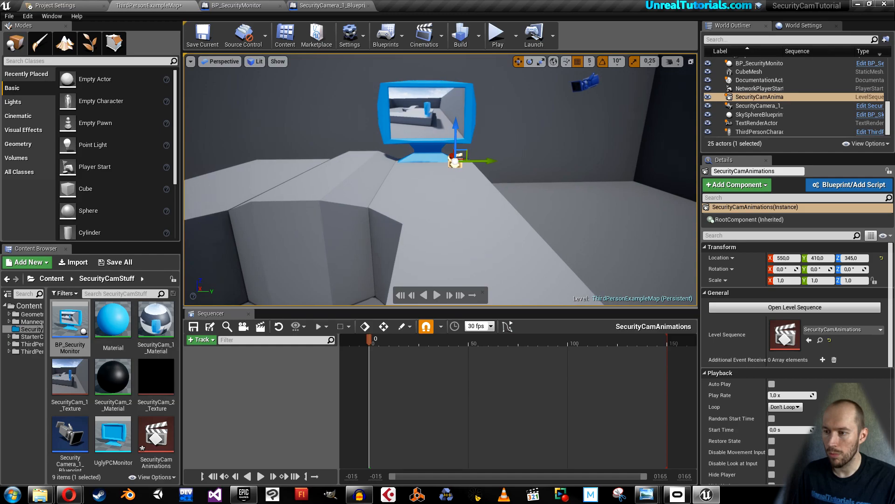
Move the SecurityCamAnimations actor off the ramp into the air beside the monitor, to about Y 615, Z 535
{"action": "right_click_drag", "start_coordinate": [441, 212], "coordinate": [434, 211]}
{"action": "key", "text": "e"}
{"action": "left_click_drag", "start_coordinate": [475, 215], "coordinate": [539, 155]}
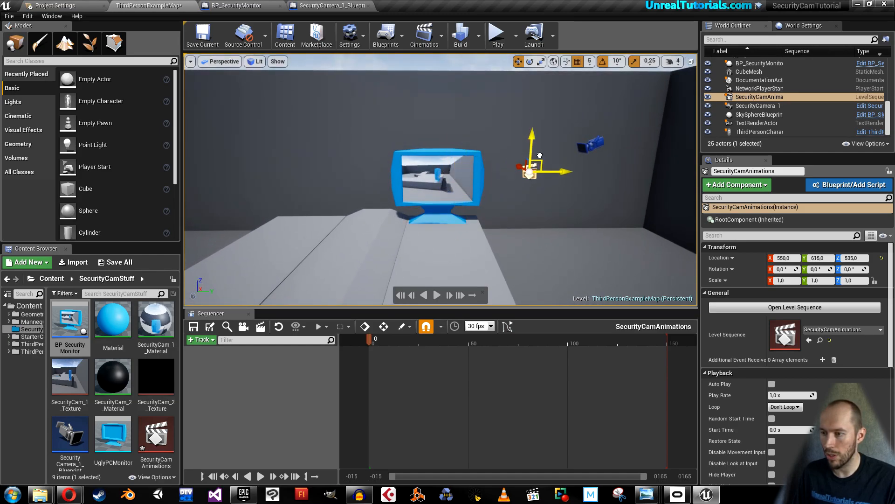
{"action": "mouse_move", "coordinate": [526, 181]}
{"action": "right_mouse_down"}
{"action": "mouse_move", "coordinate": [540, 175]}
{"action": "mouse_move", "coordinate": [511, 190]}
{"action": "right_mouse_up"}
{"action": "key", "text": "w"}
{"action": "key", "text": "s"}
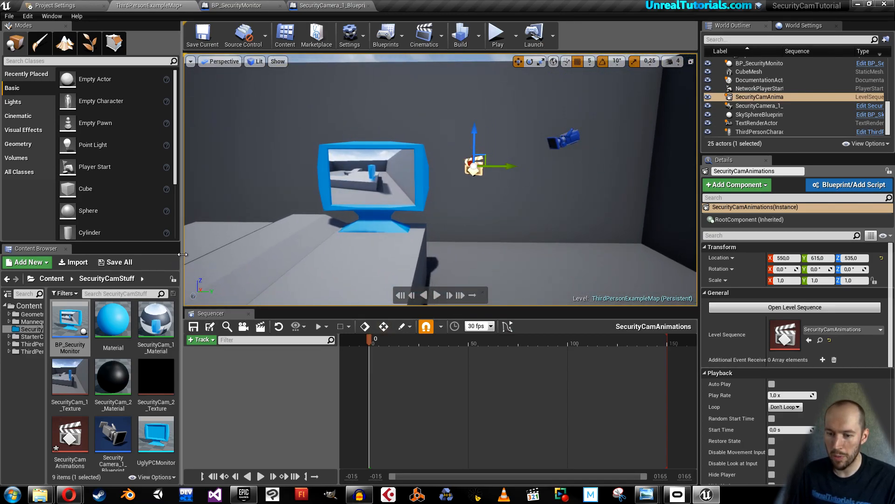
Widen the Sequencer area and add the SecurityCamera_1_Blueprint actor to the SecurityCamAnimations sequence
{"action": "left_click_drag", "start_coordinate": [182, 257], "coordinate": [142, 257]}
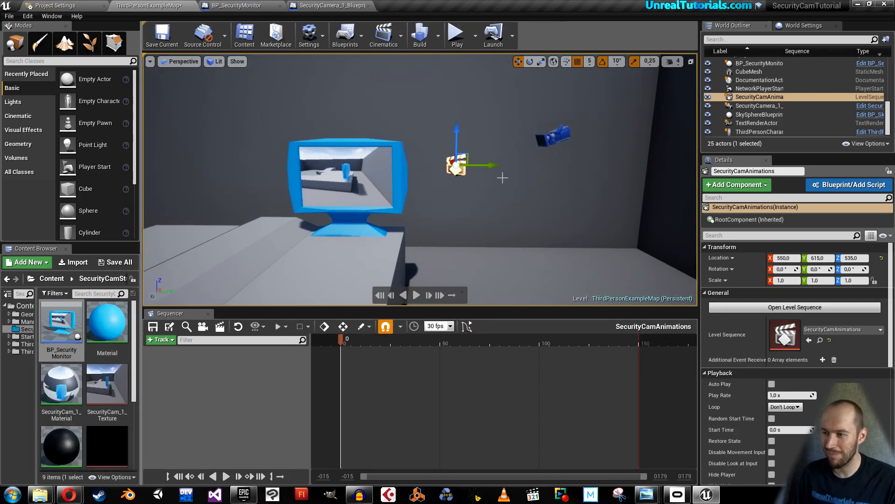
{"action": "left_click", "coordinate": [555, 141]}
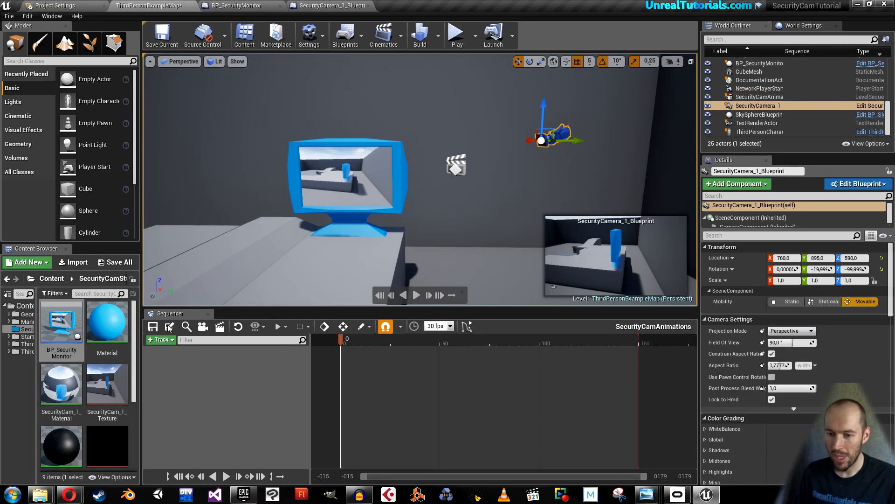
{"action": "left_click", "coordinate": [164, 340]}
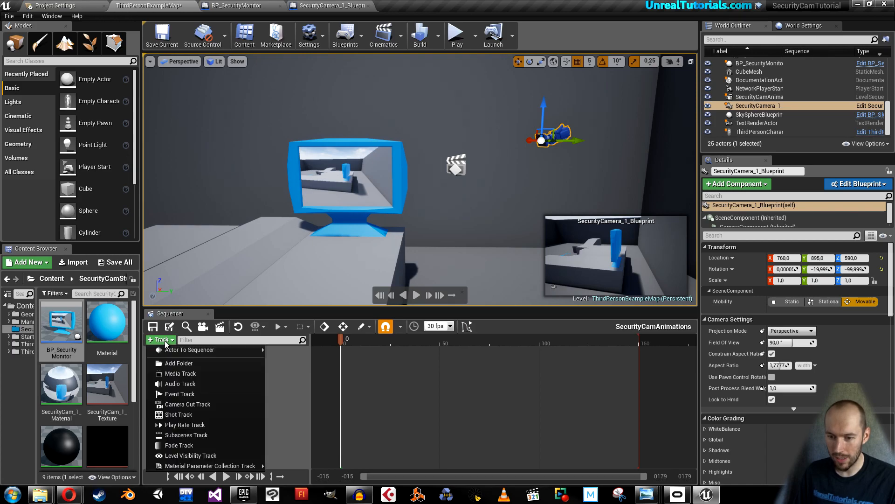
{"action": "mouse_move", "coordinate": [167, 350]}
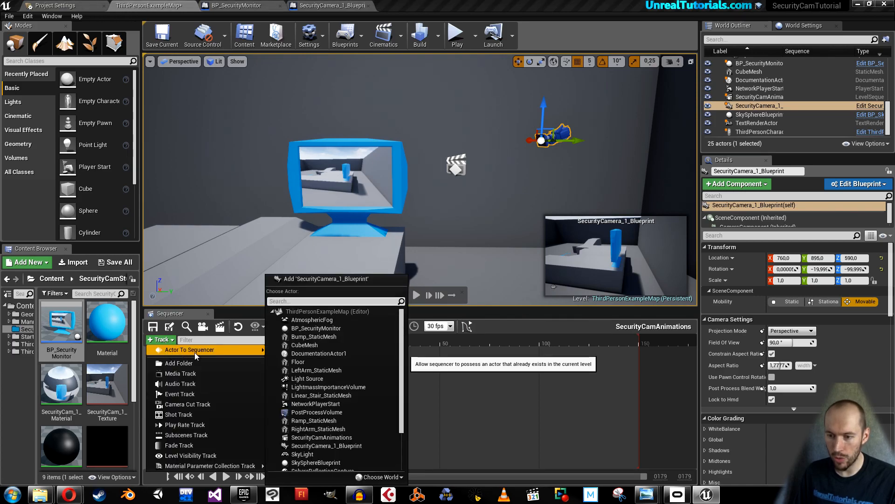
{"action": "left_click", "coordinate": [319, 279]}
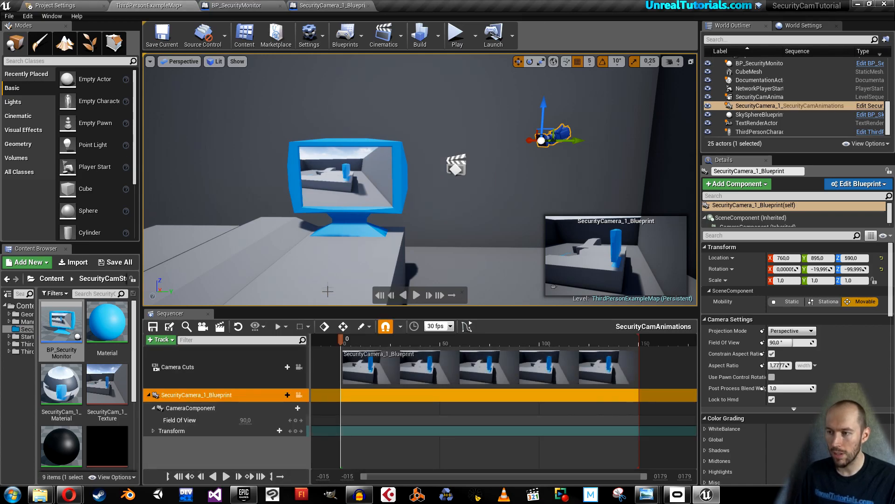
Give the Sequencer more width and set the security camera track's Z rotation to about -106.23
{"action": "key", "text": "s"}
{"action": "right_click_drag", "start_coordinate": [342, 206], "coordinate": [342, 207]}
{"action": "key", "text": "d"}
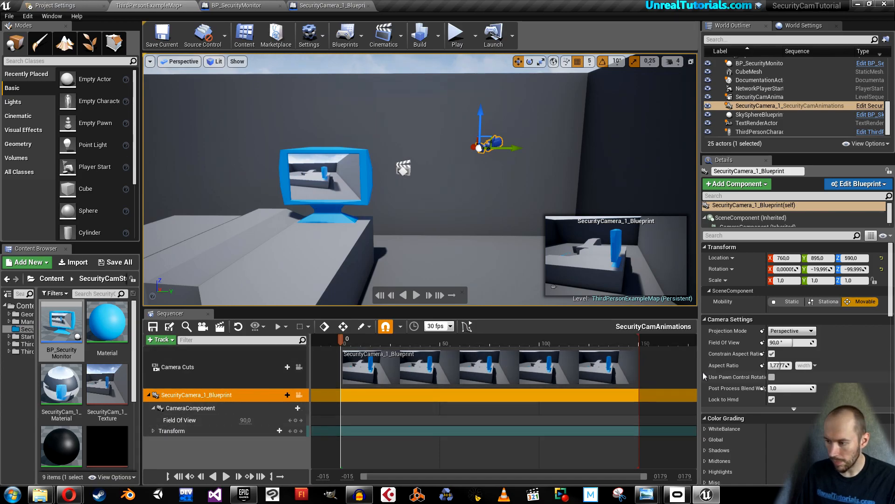
{"action": "left_click_drag", "start_coordinate": [706, 283], "coordinate": [808, 283]}
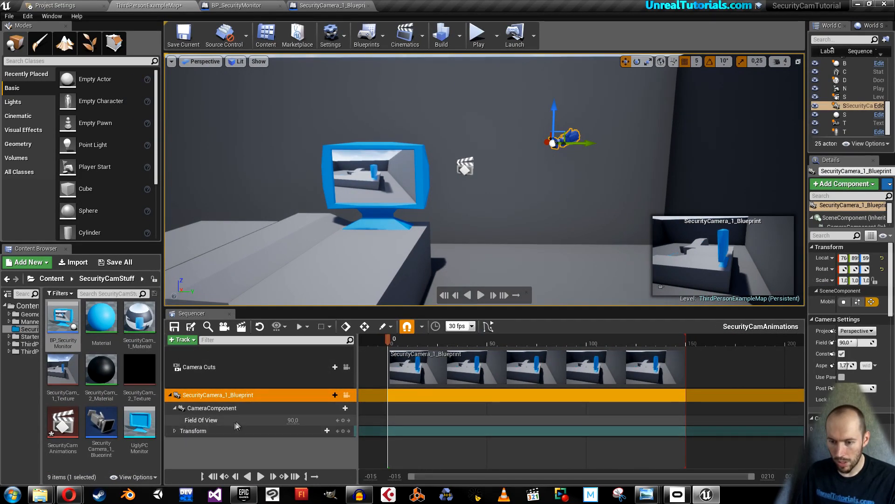
{"action": "left_click", "coordinate": [174, 430]}
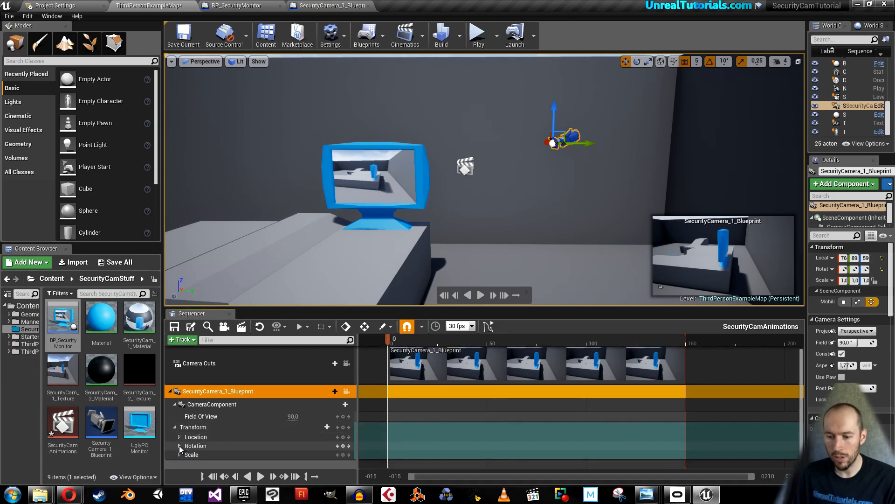
{"action": "left_click", "coordinate": [179, 446]}
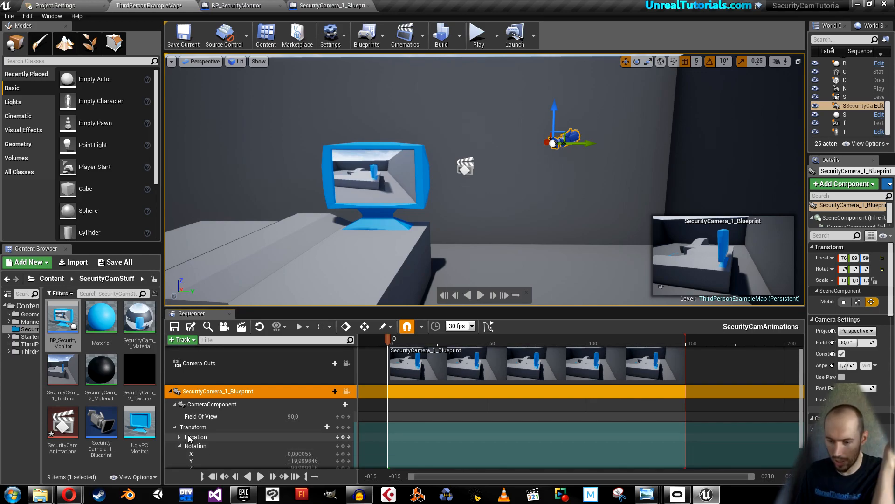
{"action": "scroll", "coordinate": [192, 437], "scroll_direction": "down", "scroll_amount": 2}
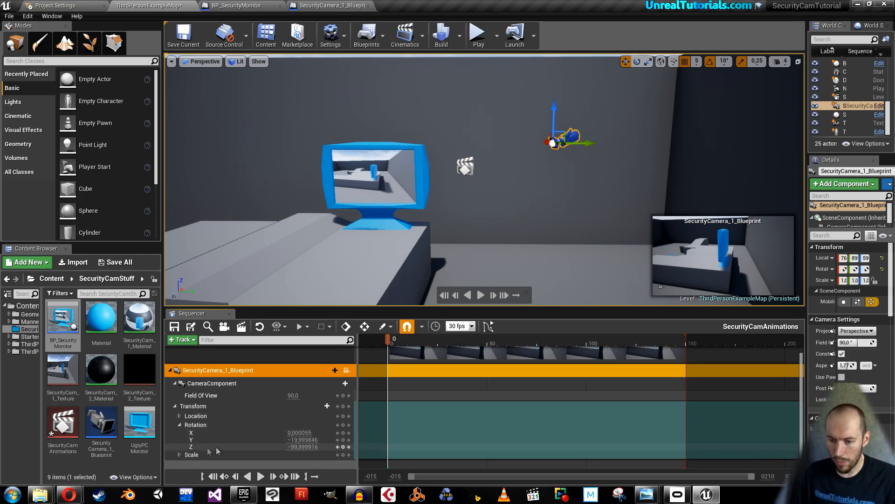
{"action": "mouse_move", "coordinate": [299, 447]}
{"action": "left_mouse_down"}
{"action": "mouse_move", "coordinate": [284, 446]}
{"action": "mouse_move", "coordinate": [292, 446]}
{"action": "left_mouse_up"}
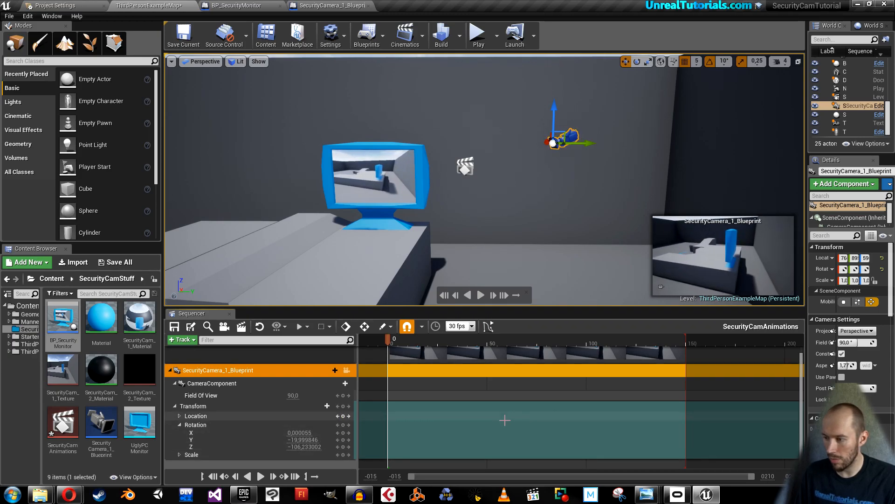
Extend the end of the SecurityCamAnimations playback range to about frame 200
{"action": "mouse_move", "coordinate": [503, 414]}
{"action": "right_mouse_down"}
{"action": "mouse_move", "coordinate": [291, 413]}
{"action": "mouse_move", "coordinate": [536, 405]}
{"action": "mouse_move", "coordinate": [529, 376]}
{"action": "mouse_move", "coordinate": [507, 400]}
{"action": "mouse_move", "coordinate": [489, 388]}
{"action": "right_mouse_up"}
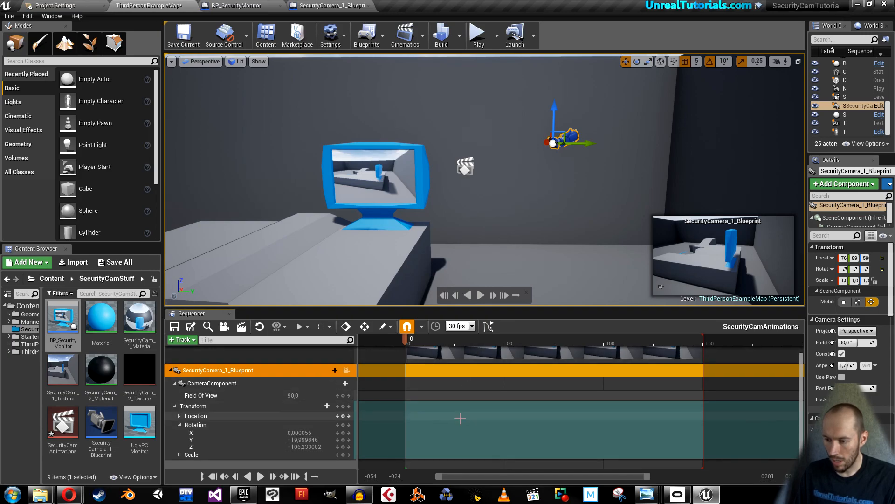
{"action": "scroll", "coordinate": [452, 419], "scroll_direction": "up", "scroll_amount": 2}
{"action": "scroll", "coordinate": [456, 393], "scroll_direction": "down", "scroll_amount": 2}
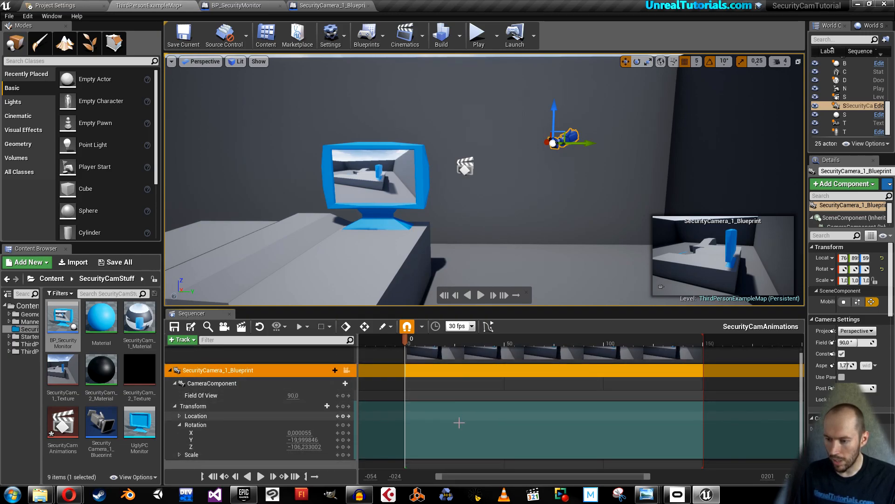
{"action": "scroll", "coordinate": [459, 424], "scroll_direction": "down", "scroll_amount": 3, "text": "ctrl"}
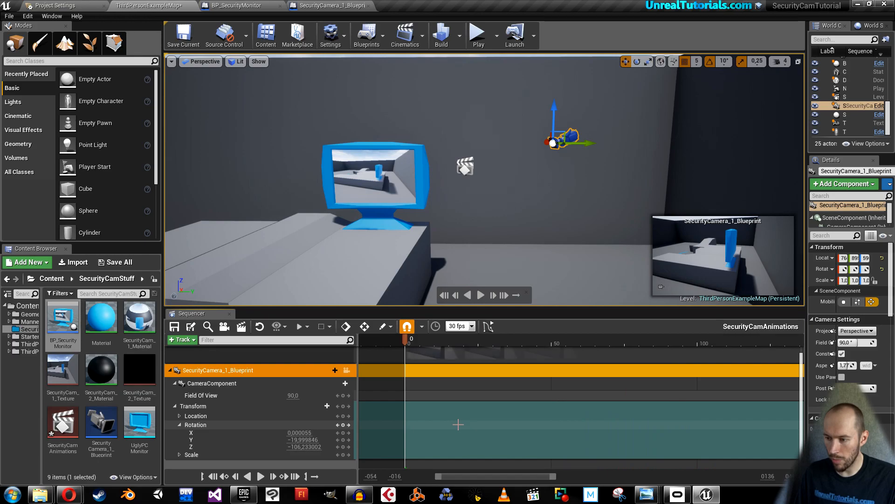
{"action": "scroll", "coordinate": [458, 424], "scroll_direction": "up", "scroll_amount": 1, "text": "ctrl"}
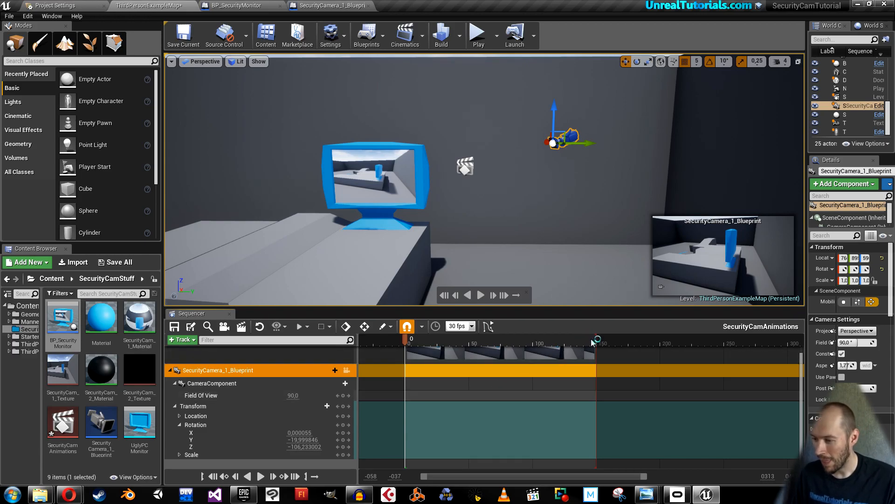
{"action": "left_click_drag", "start_coordinate": [597, 341], "coordinate": [656, 343]}
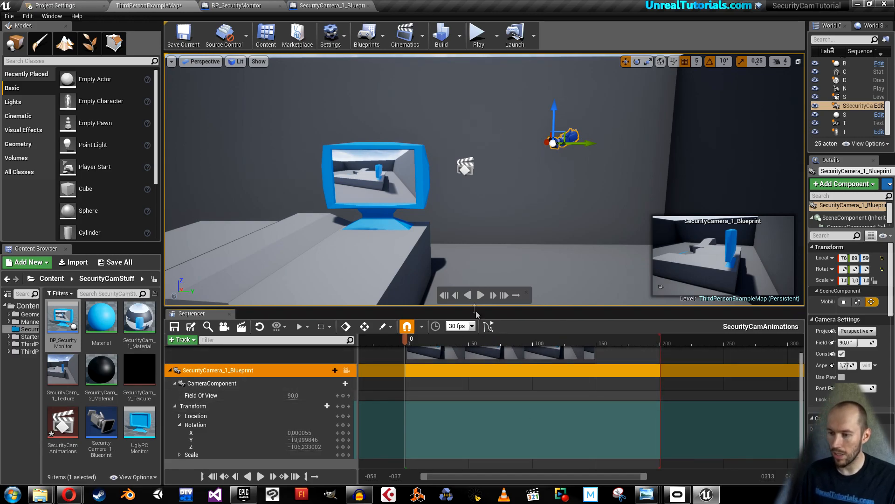
{"action": "left_click", "coordinate": [478, 296]}
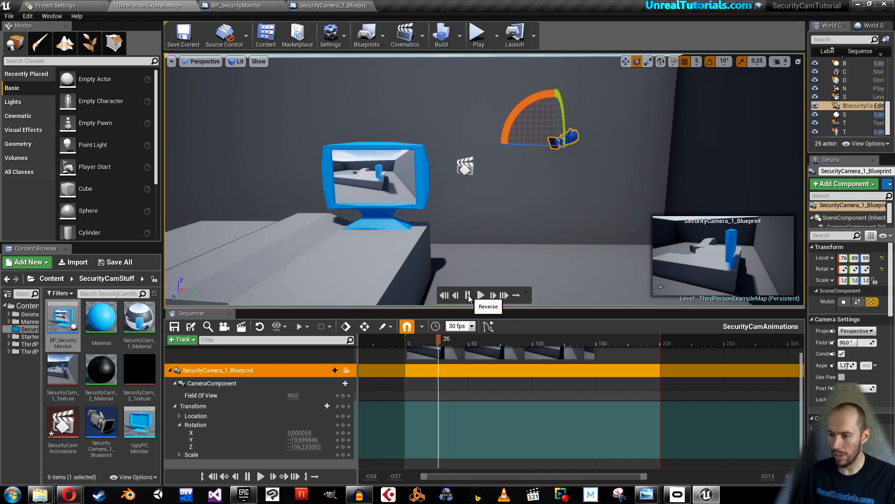
{"action": "key", "text": "r"}
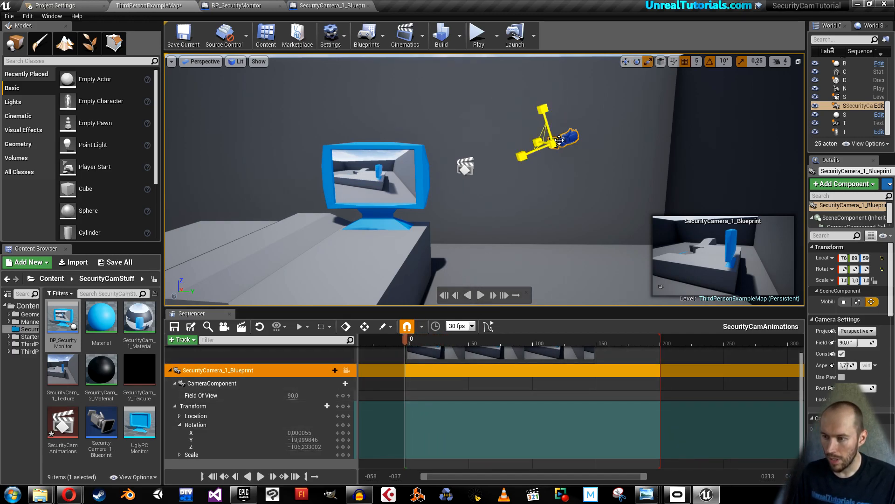
{"action": "key", "text": "w"}
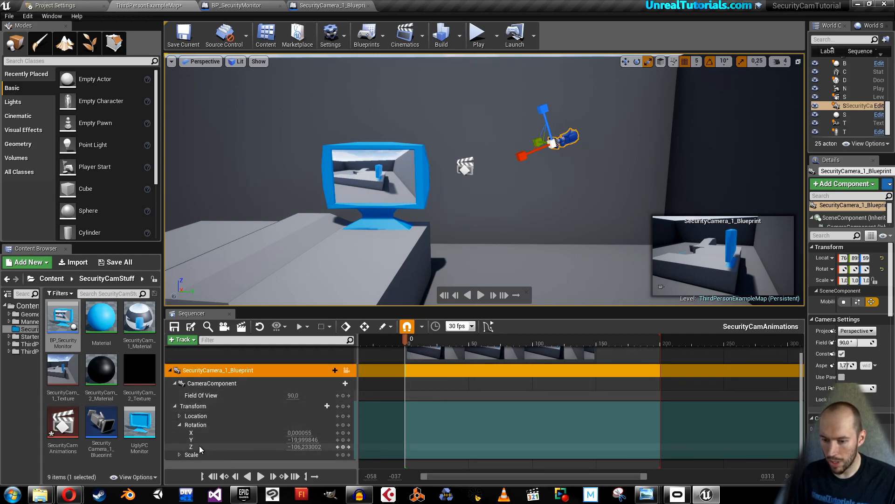
Key the security camera's current Z rotation at frame 0 and key a Z rotation of about -177.08 at frame 100
{"action": "left_click_drag", "start_coordinate": [291, 447], "coordinate": [303, 447]}
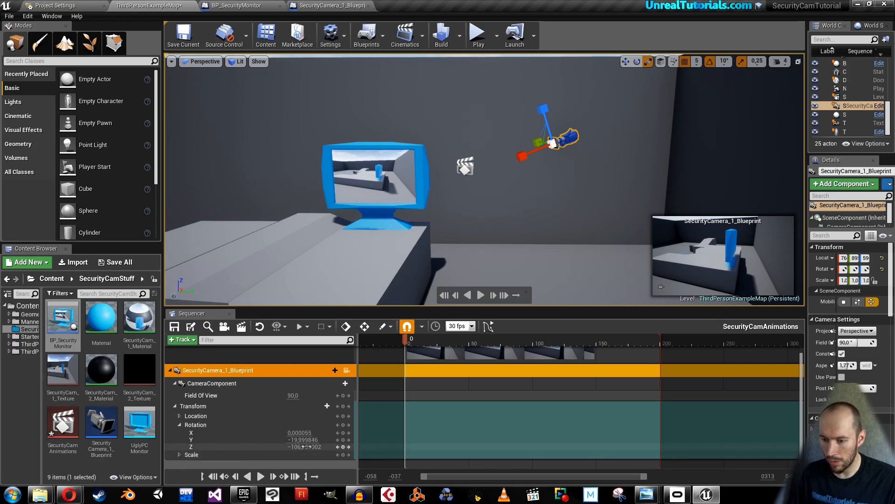
{"action": "left_click", "coordinate": [343, 447]}
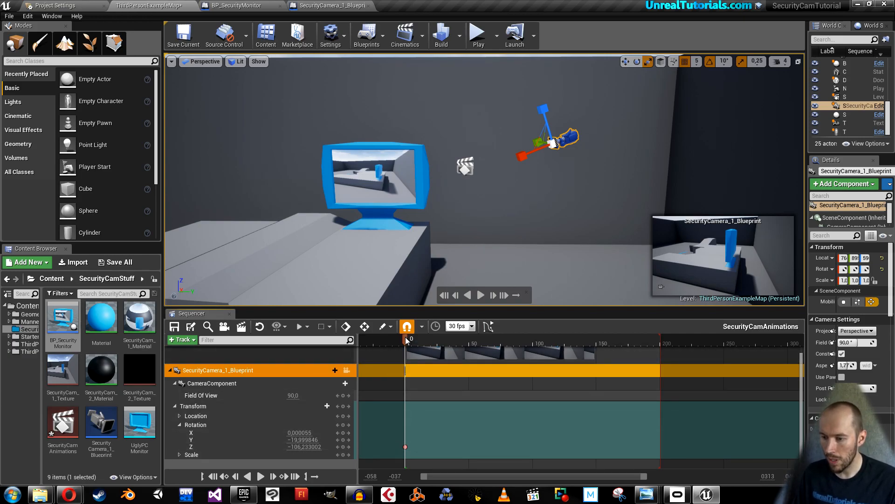
{"action": "left_click_drag", "start_coordinate": [407, 340], "coordinate": [463, 353]}
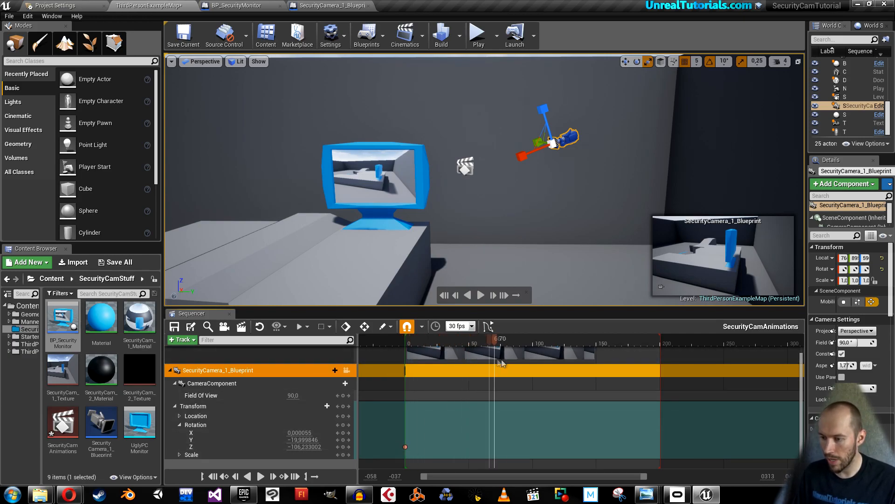
{"action": "left_click_drag", "start_coordinate": [525, 365], "coordinate": [533, 361]}
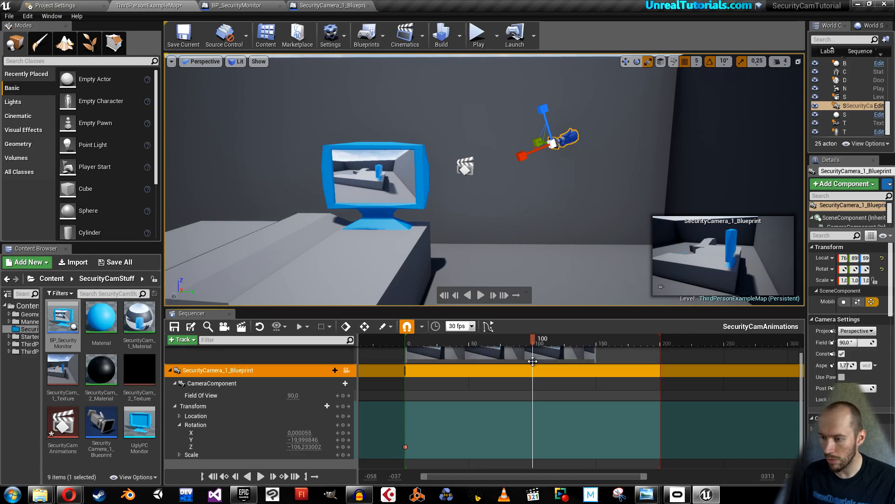
{"action": "left_click_drag", "start_coordinate": [298, 448], "coordinate": [264, 448]}
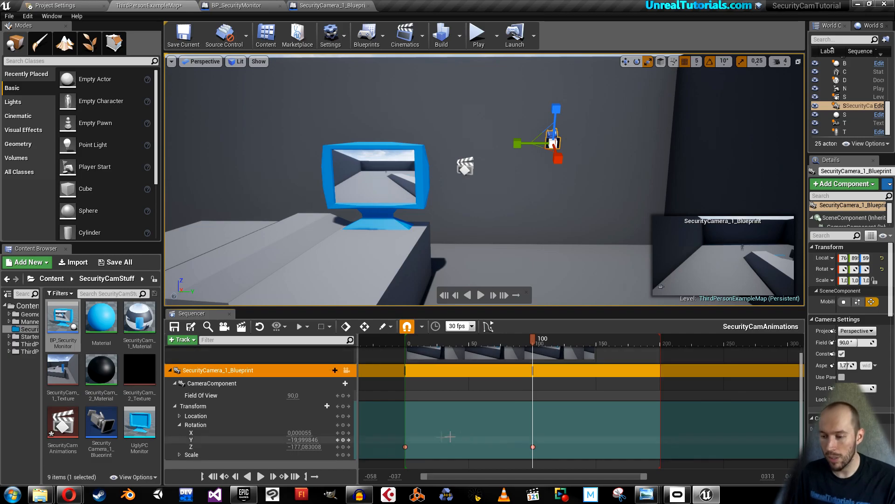
Copy the Z rotation key from frame 0 and paste it into Transform.Rotation.Z at frame 200
{"action": "left_click", "coordinate": [406, 448]}
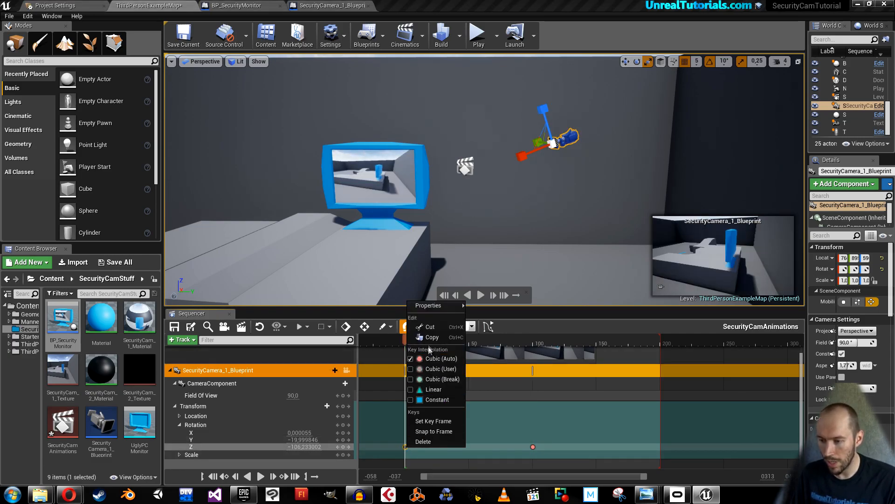
{"action": "left_click", "coordinate": [429, 338]}
{"action": "left_click", "coordinate": [428, 341]}
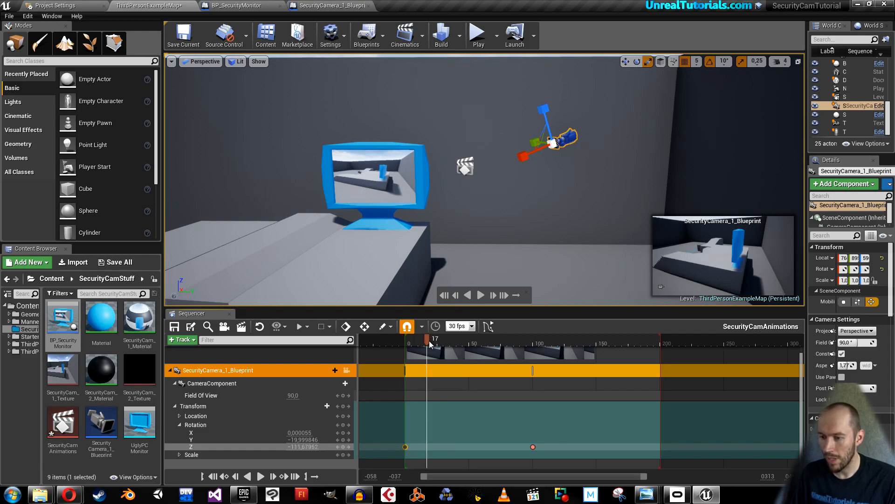
{"action": "left_click_drag", "start_coordinate": [427, 341], "coordinate": [541, 352]}
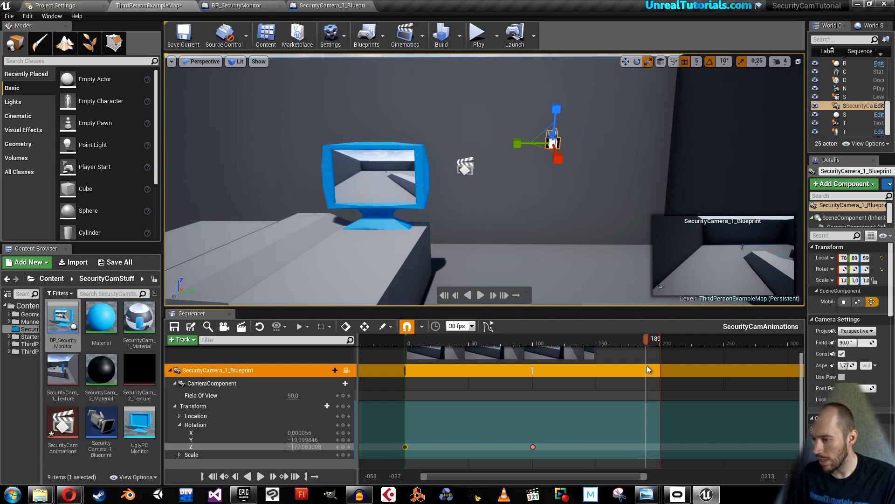
{"action": "left_click_drag", "start_coordinate": [656, 369], "coordinate": [660, 368]}
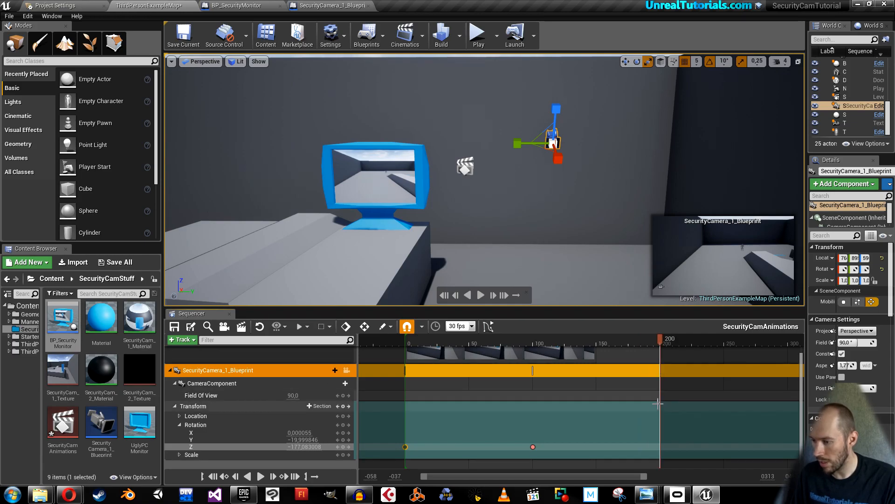
{"action": "right_click", "coordinate": [648, 435]}
{"action": "mouse_move", "coordinate": [670, 253]}
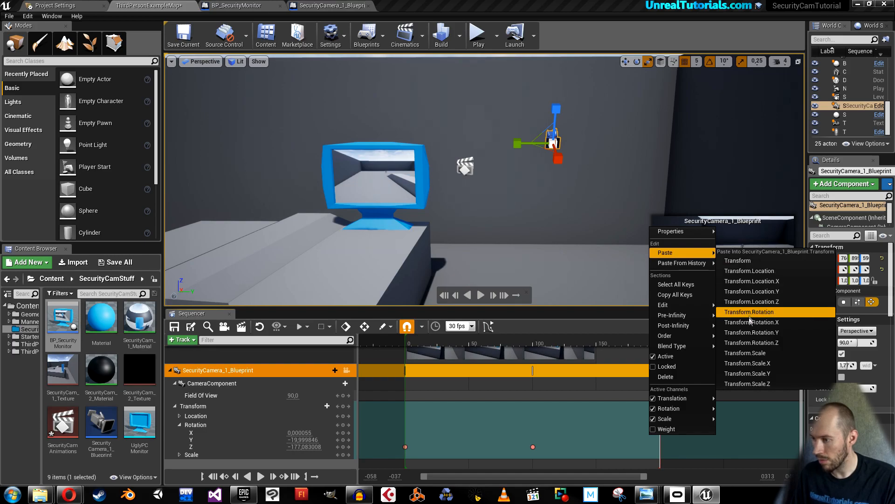
{"action": "left_click", "coordinate": [751, 341]}
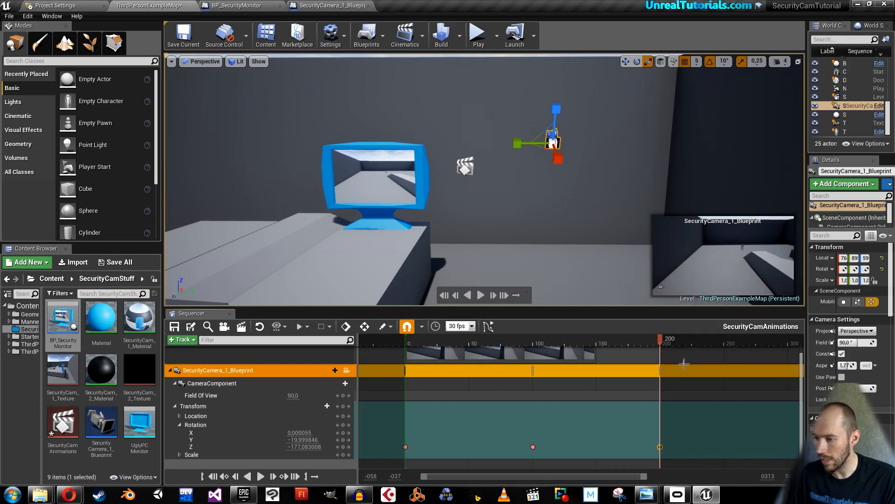
Play the SecurityCamAnimations sequence from its start to check the camera's rotation, and return the playhead to frame 0
{"action": "left_click_drag", "start_coordinate": [661, 344], "coordinate": [404, 345]}
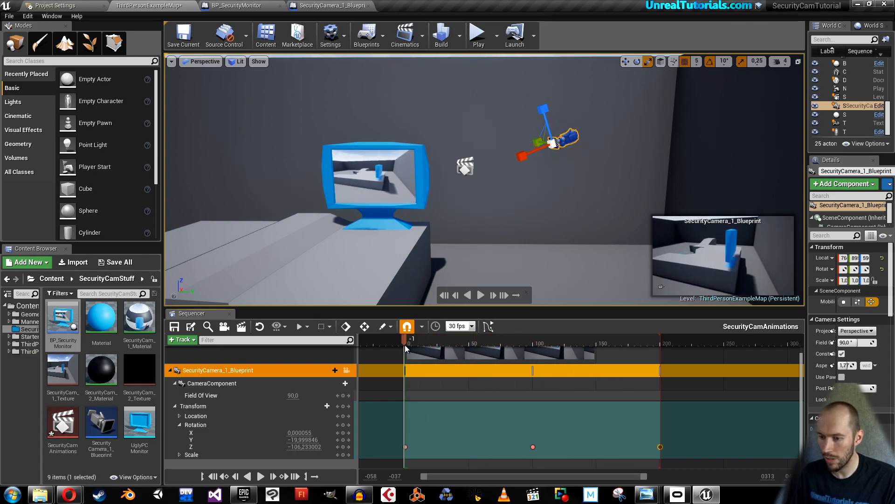
{"action": "left_click", "coordinate": [481, 296]}
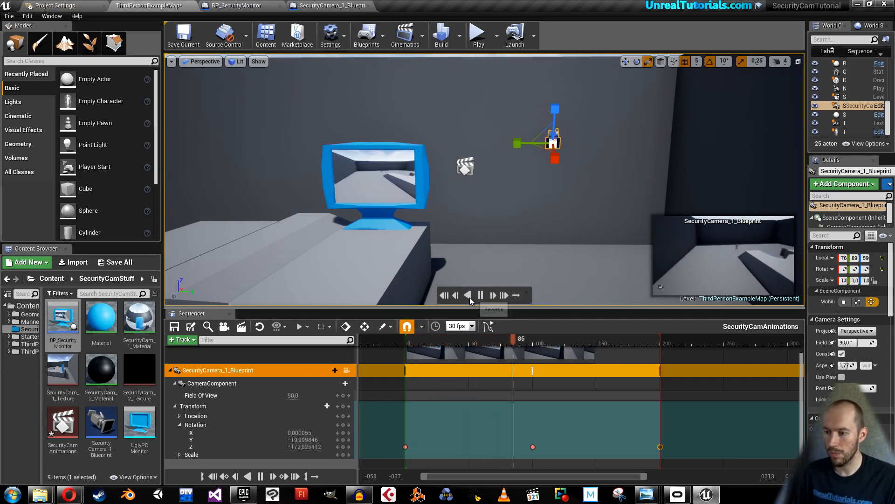
{"action": "left_click", "coordinate": [481, 295]}
{"action": "left_click_drag", "start_coordinate": [540, 342], "coordinate": [409, 351]}
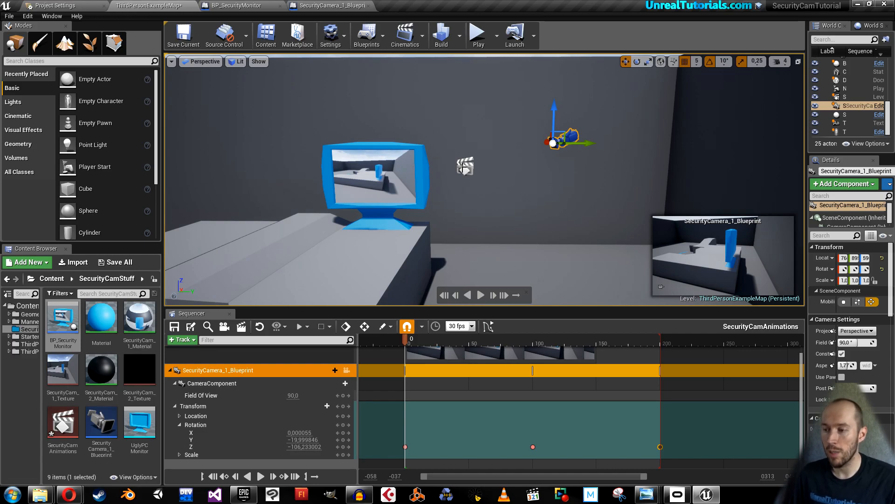
Select the SecurityCamAnimations actor in the level, give its details more width and open the level blueprint
{"action": "left_click", "coordinate": [466, 167]}
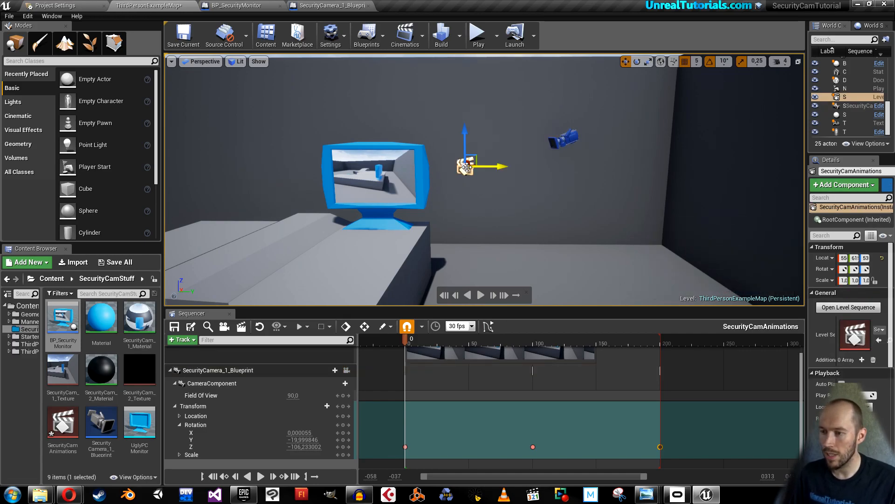
{"action": "left_click_drag", "start_coordinate": [804, 205], "coordinate": [675, 206]}
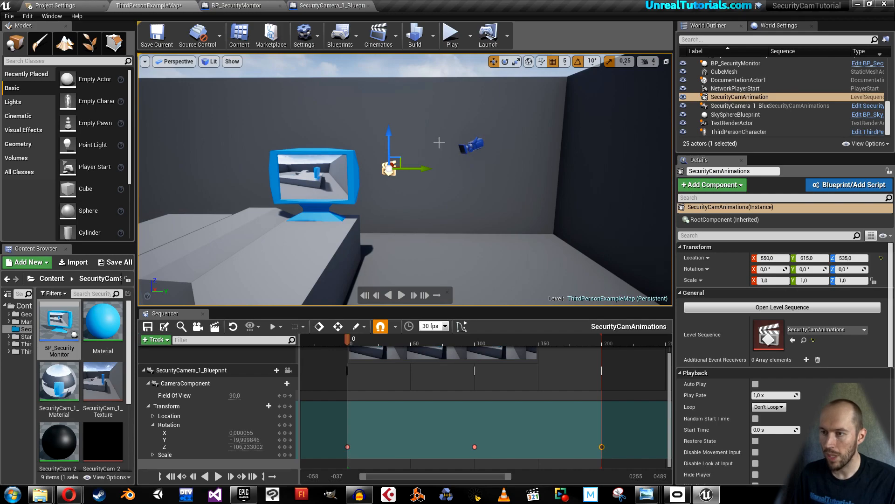
{"action": "left_click", "coordinate": [341, 37]}
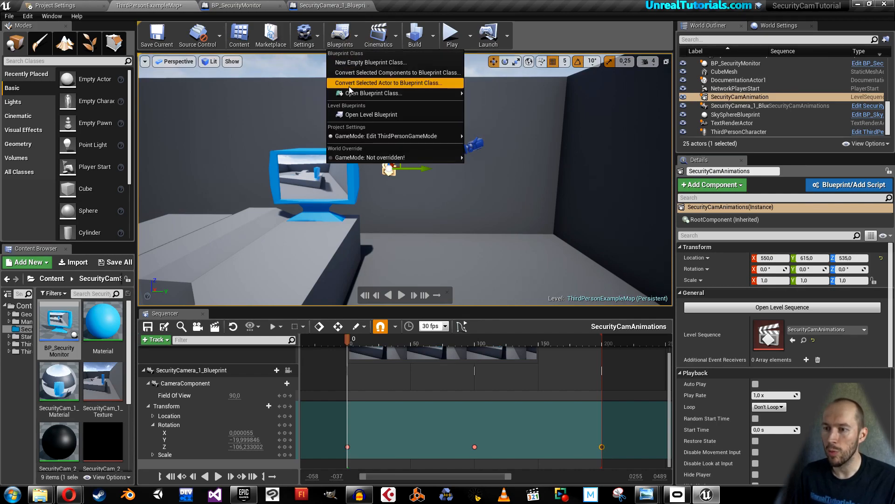
{"action": "left_click", "coordinate": [351, 114]}
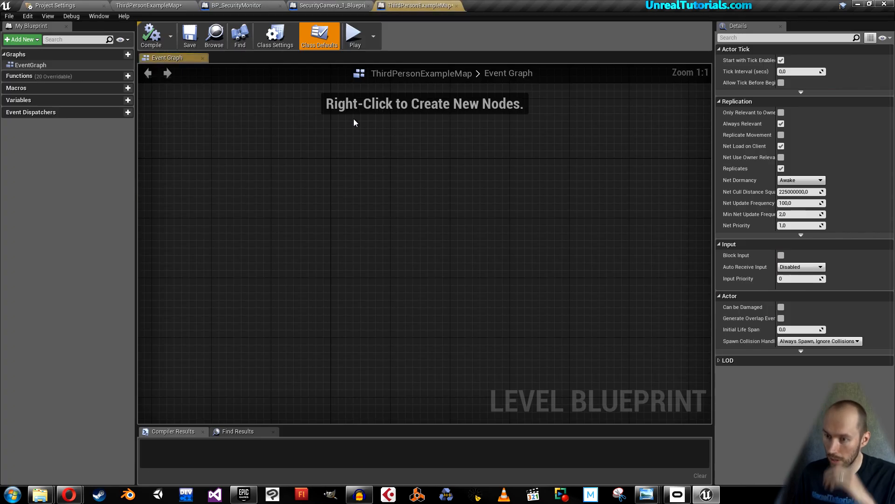
Add an Event BeginPlay node to the level blueprint's event graph
{"action": "right_click", "coordinate": [334, 208]}
{"action": "type", "text": "eventbegin"}
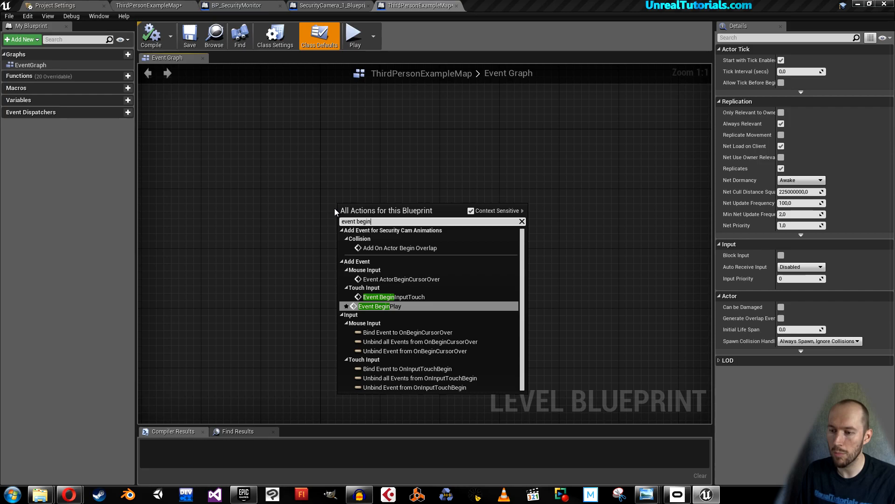
{"action": "key", "text": "Return"}
{"action": "right_click_drag", "start_coordinate": [368, 174], "coordinate": [320, 142]}
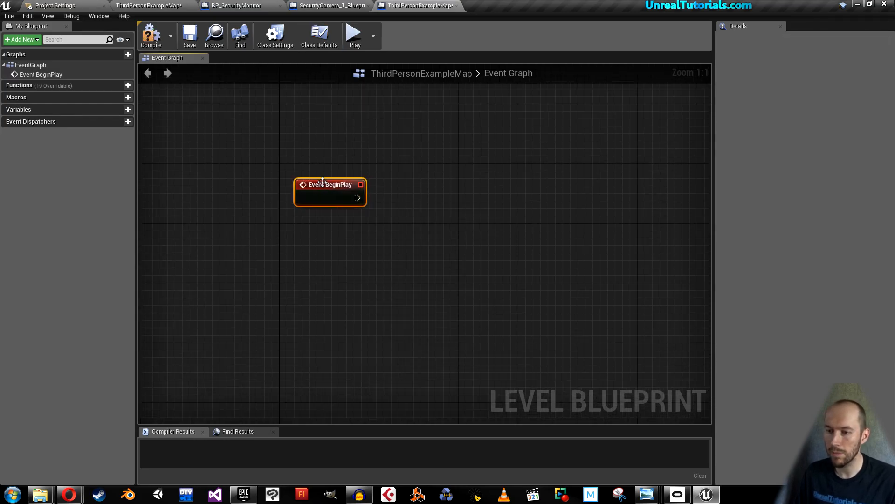
Create a reference to the SecurityCamAnimations actor and place it below Event BeginPlay
{"action": "right_click", "coordinate": [333, 262]}
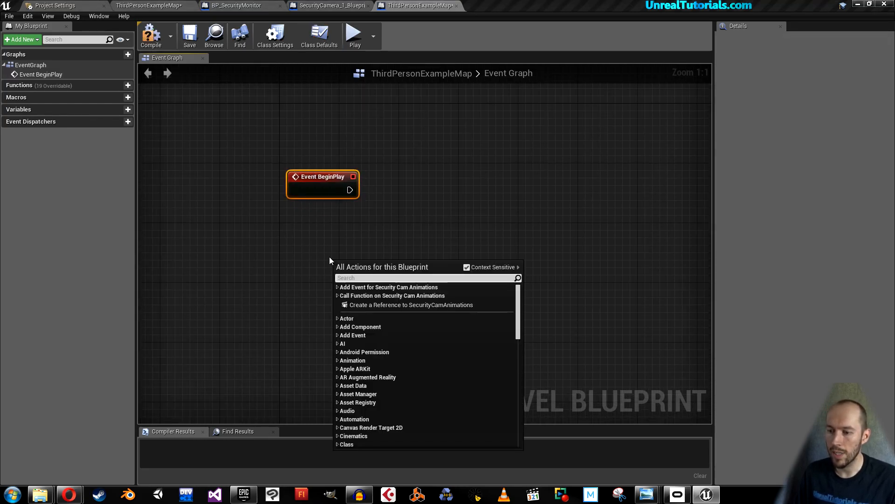
{"action": "left_click", "coordinate": [369, 306]}
{"action": "left_click_drag", "start_coordinate": [355, 273], "coordinate": [324, 288]}
Add a Play Looping (SequencePlayer) node from the SecurityCamAnimations reference and arrange it beside Event BeginPlay, with Sequence Player just above the reference
{"action": "left_click_drag", "start_coordinate": [386, 282], "coordinate": [407, 248]}
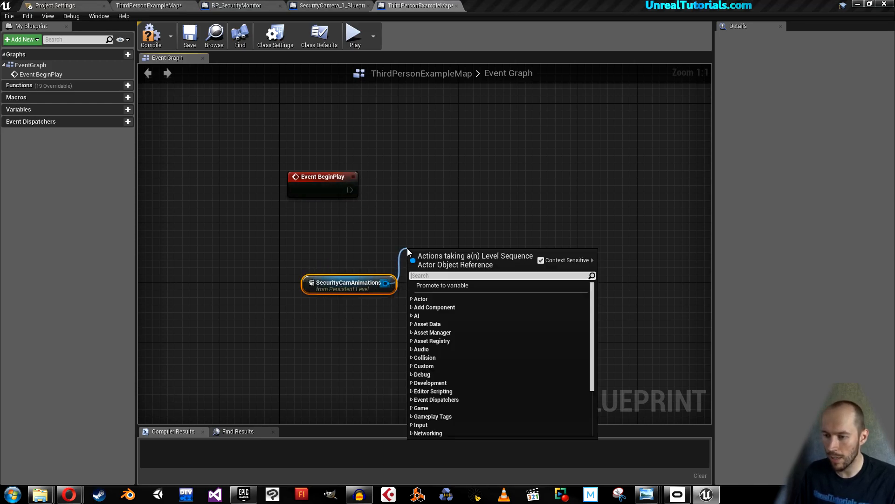
{"action": "type", "text": "play"}
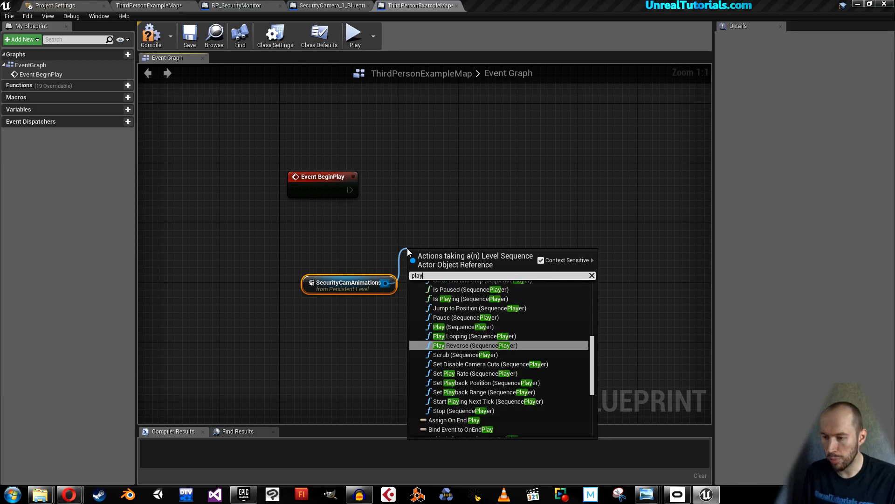
{"action": "key", "text": "Up"}
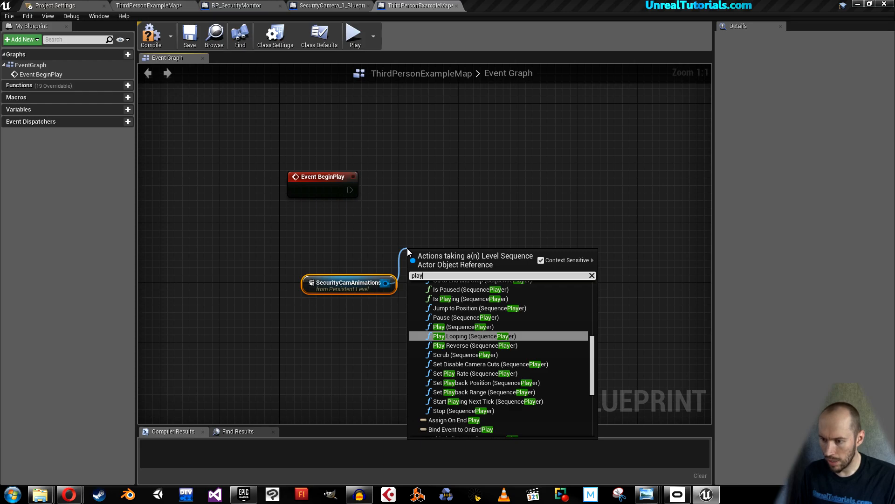
{"action": "key", "text": "Return"}
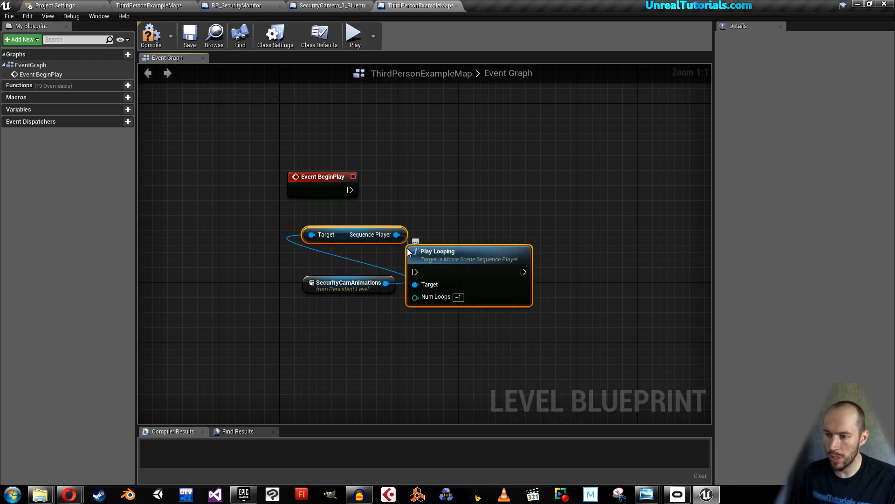
{"action": "left_click", "coordinate": [460, 221]}
{"action": "left_click_drag", "start_coordinate": [447, 261], "coordinate": [462, 179]}
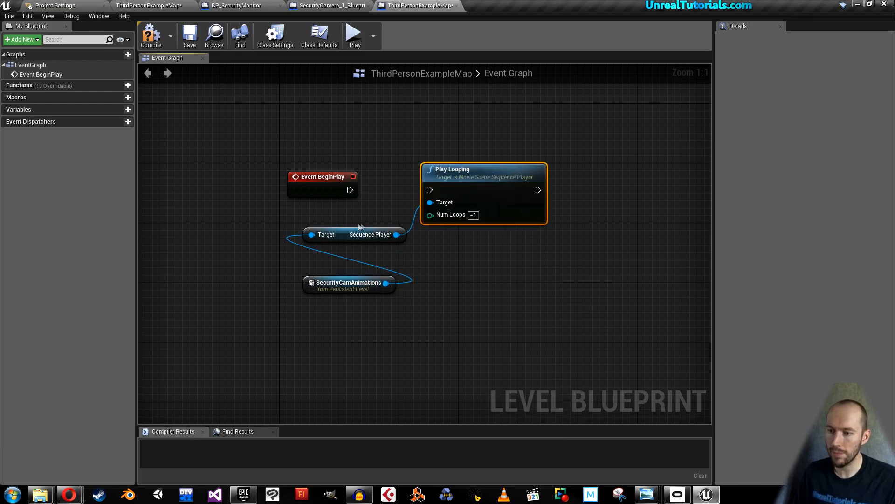
{"action": "left_click_drag", "start_coordinate": [335, 238], "coordinate": [329, 268]}
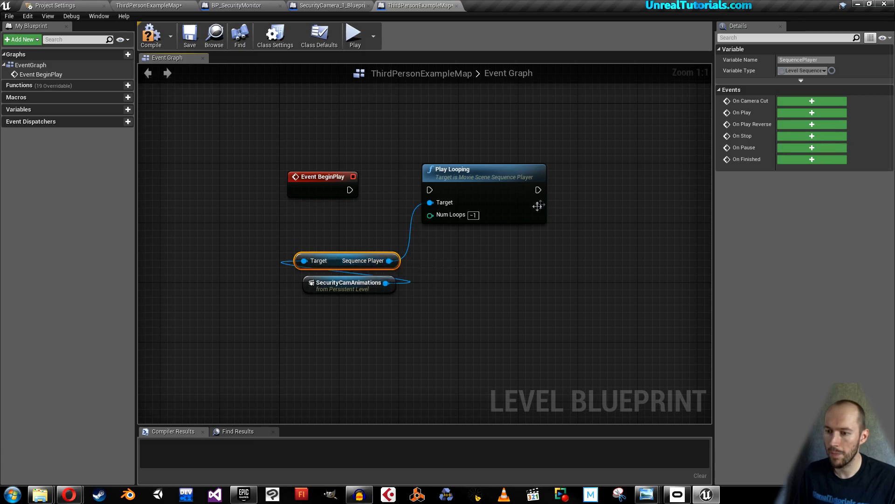
Connect Event BeginPlay's execution output to Play Looping, and compile and save the level blueprint
{"action": "left_click_drag", "start_coordinate": [350, 190], "coordinate": [464, 175]}
{"action": "left_click", "coordinate": [150, 34]}
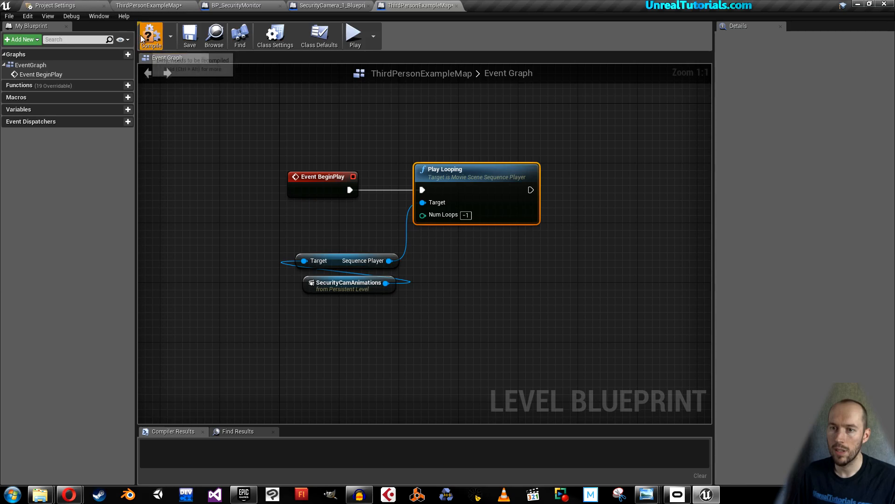
{"action": "left_click", "coordinate": [185, 41]}
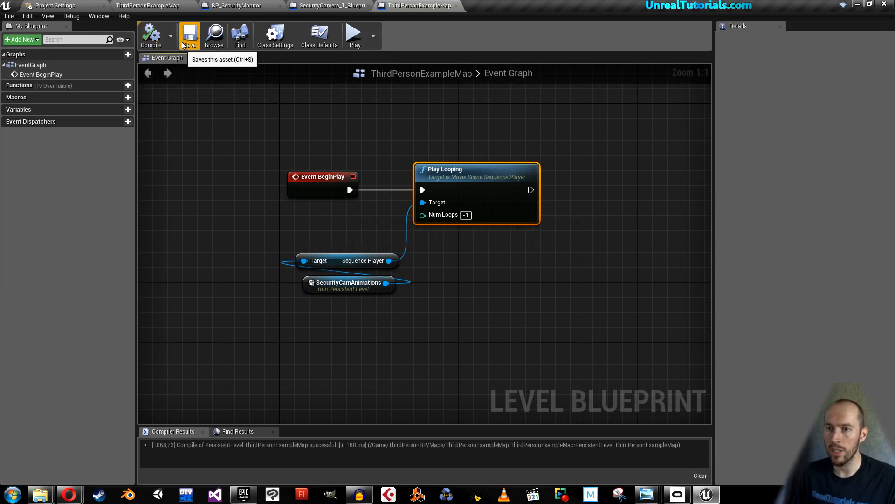
Play-test the ThirdPersonExampleMap level to check the looping camera animation and the monitor, and stop the session
{"action": "left_click", "coordinate": [166, 5]}
{"action": "left_click", "coordinate": [451, 33]}
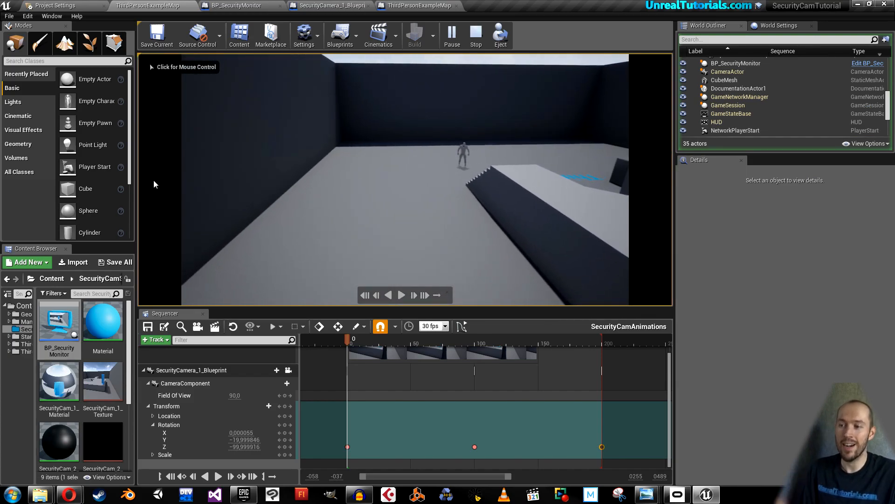
{"action": "left_click", "coordinate": [303, 199]}
{"action": "key", "text": "d"}
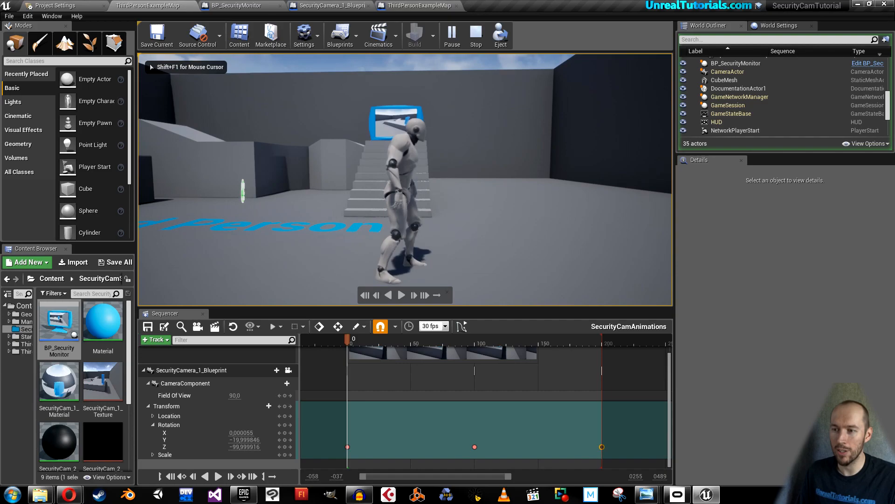
{"action": "key", "text": "1"}
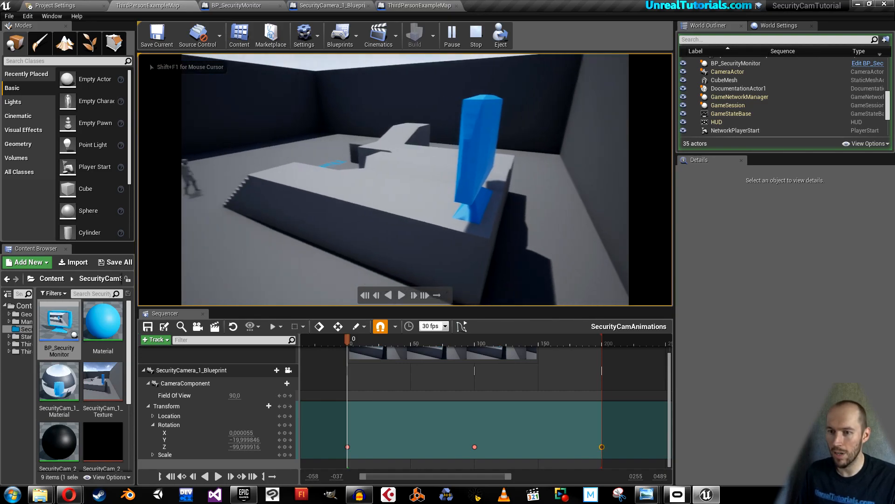
{"action": "left_click", "coordinate": [476, 39]}
Enable Auto Play and Disable Camera Cuts on the SecurityCamAnimations actor in the level and set its Loop to Loop Indefinitely
{"action": "right_click_drag", "start_coordinate": [396, 123], "coordinate": [434, 126]}
{"action": "left_click", "coordinate": [409, 105]}
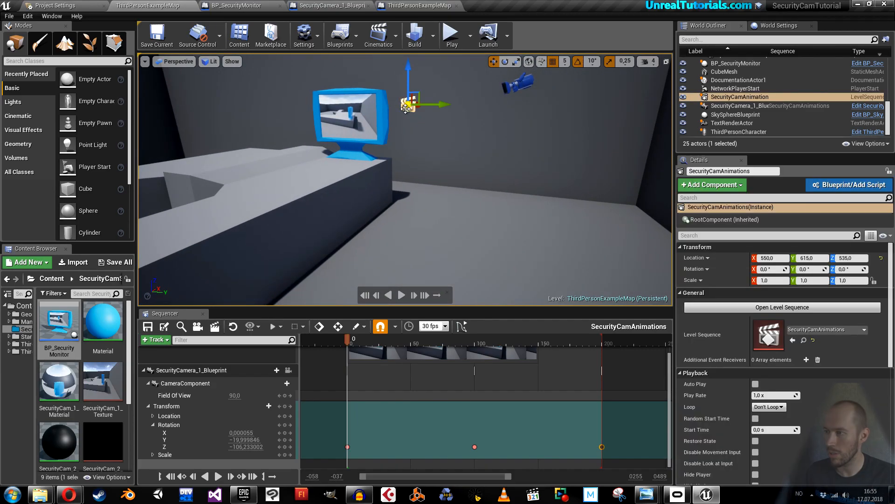
{"action": "scroll", "coordinate": [704, 303], "scroll_direction": "down", "scroll_amount": 2}
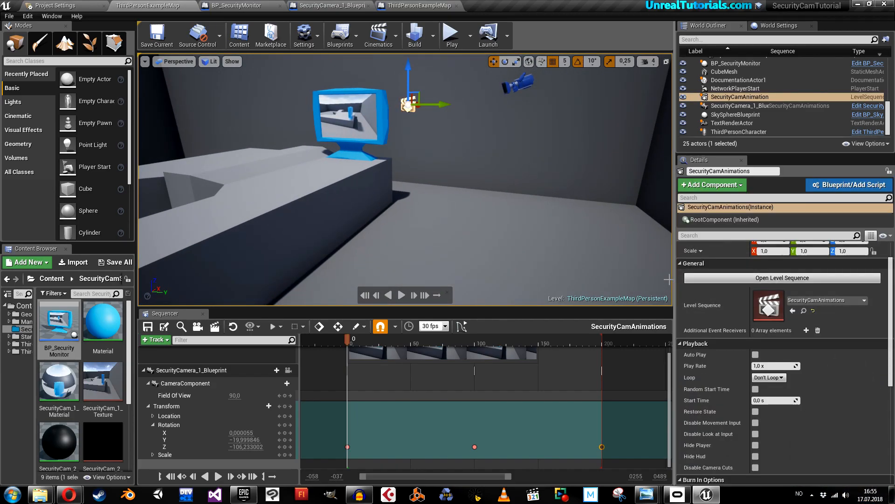
{"action": "left_click", "coordinate": [755, 354]}
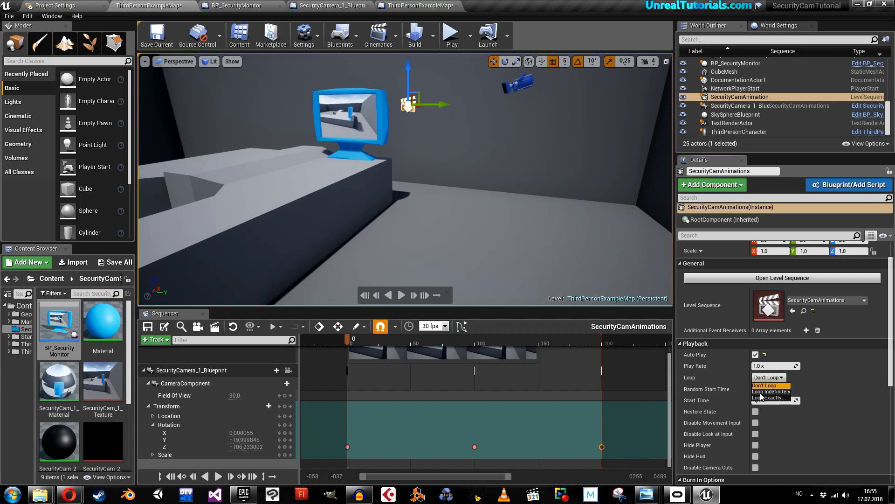
{"action": "left_click", "coordinate": [765, 391]}
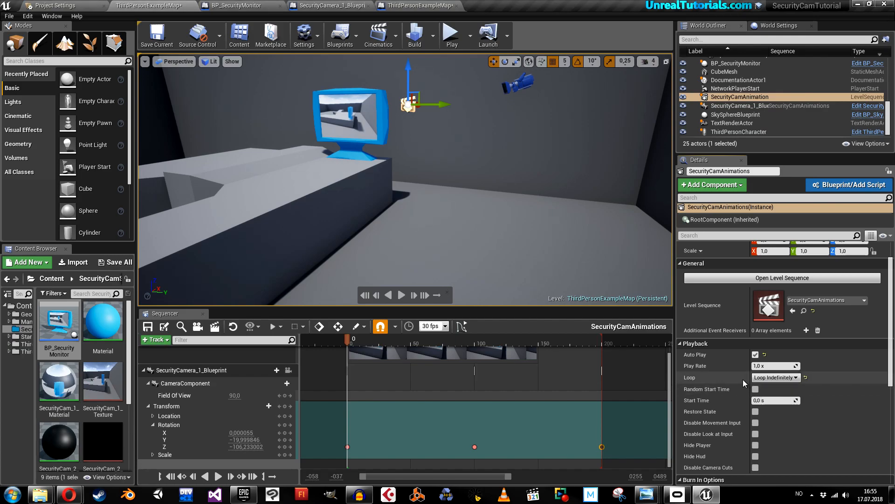
{"action": "scroll", "coordinate": [741, 387], "scroll_direction": "down", "scroll_amount": 2}
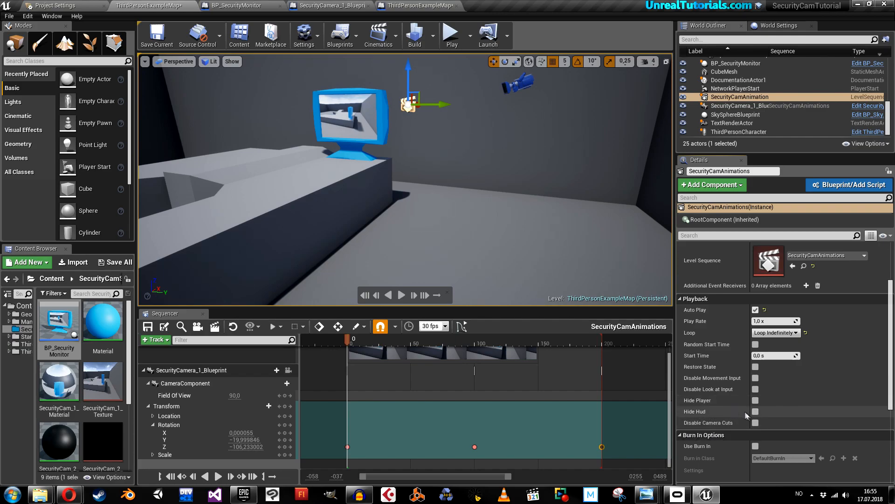
{"action": "left_click", "coordinate": [755, 423]}
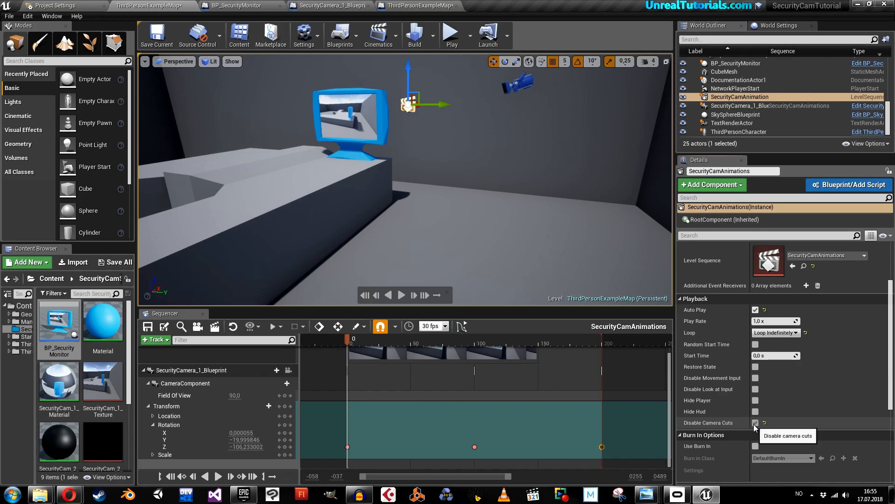
Play-test the level, run the character up the stairs to examine the monitor's live rotating feed, and stop the session
{"action": "left_click", "coordinate": [451, 37]}
{"action": "key", "text": "w"}
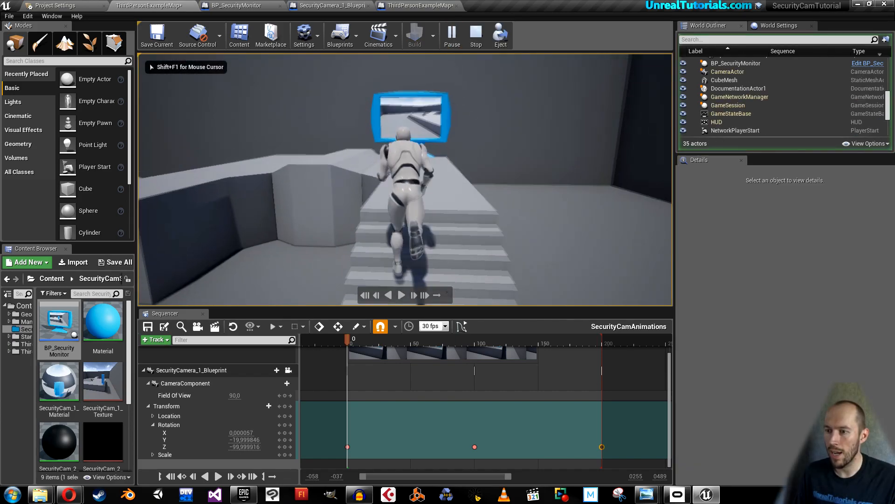
{"action": "key", "text": "a"}
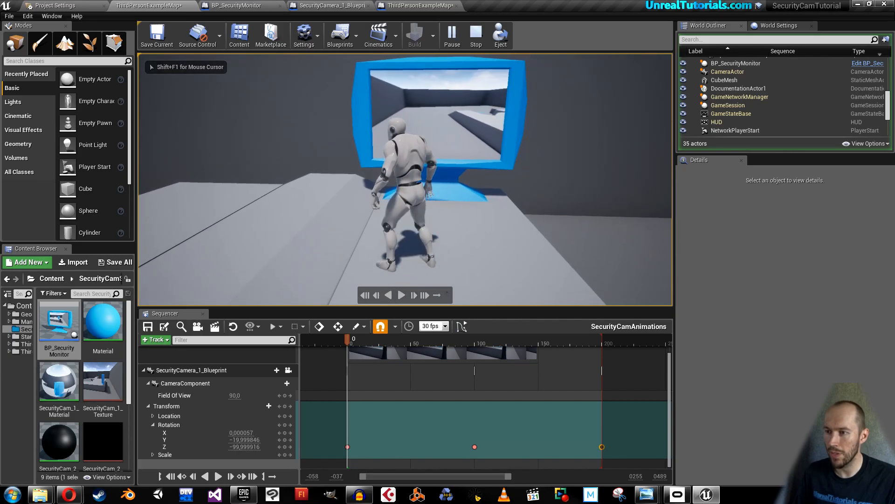
{"action": "key", "text": "d"}
{"action": "key", "text": "s"}
{"action": "key", "text": "w"}
{"action": "key", "text": "a"}
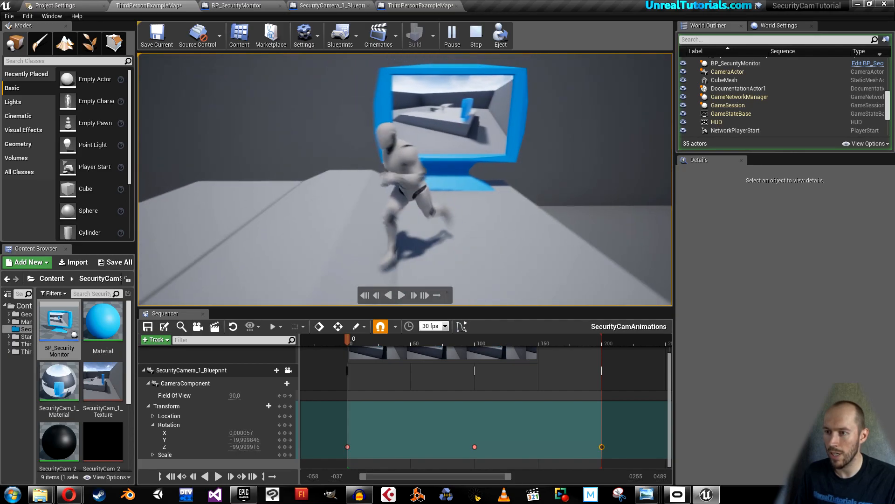
{"action": "key", "text": "d"}
{"action": "key", "text": "w"}
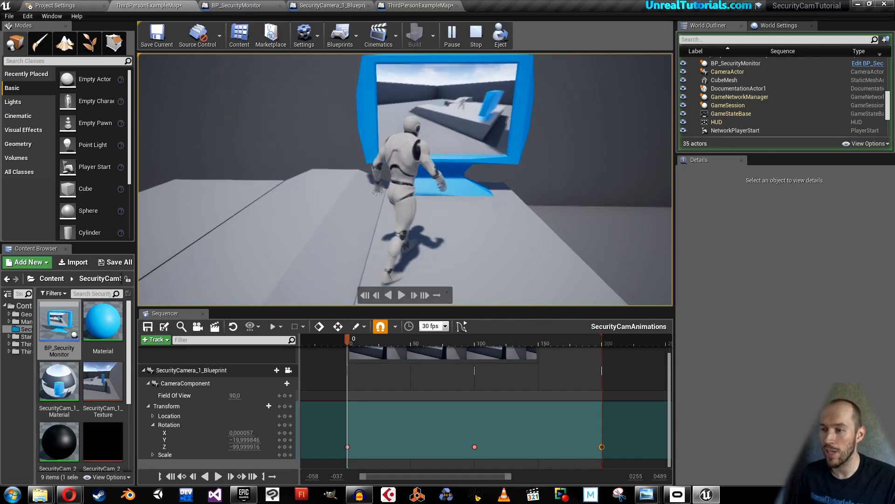
{"action": "key", "text": "s"}
{"action": "key", "text": "a"}
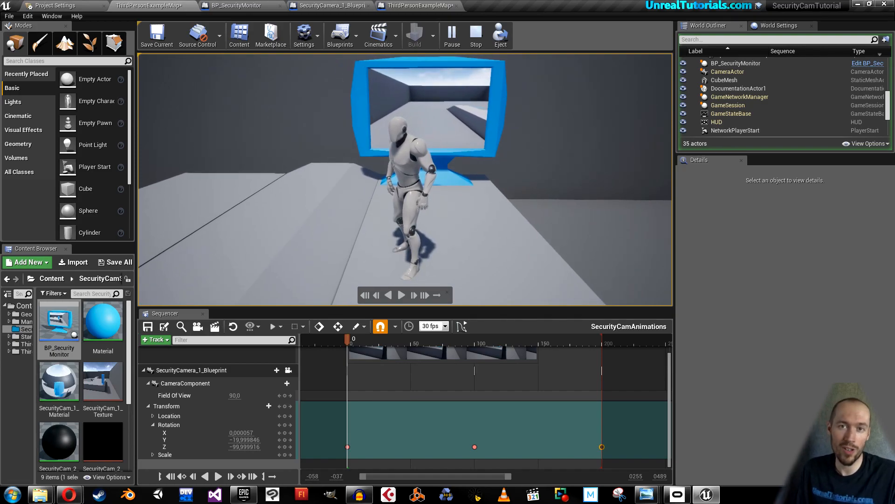
{"action": "key", "text": "s"}
{"action": "key", "text": "w"}
{"action": "key", "text": "s"}
{"action": "key", "text": "Escape"}
Place a Camera Actor on the open floor opposite the monitor and raise it above the ground
{"action": "mouse_move", "coordinate": [441, 190]}
{"action": "right_mouse_down"}
{"action": "mouse_move", "coordinate": [462, 196]}
{"action": "mouse_move", "coordinate": [441, 190]}
{"action": "right_mouse_up"}
{"action": "key", "text": "s"}
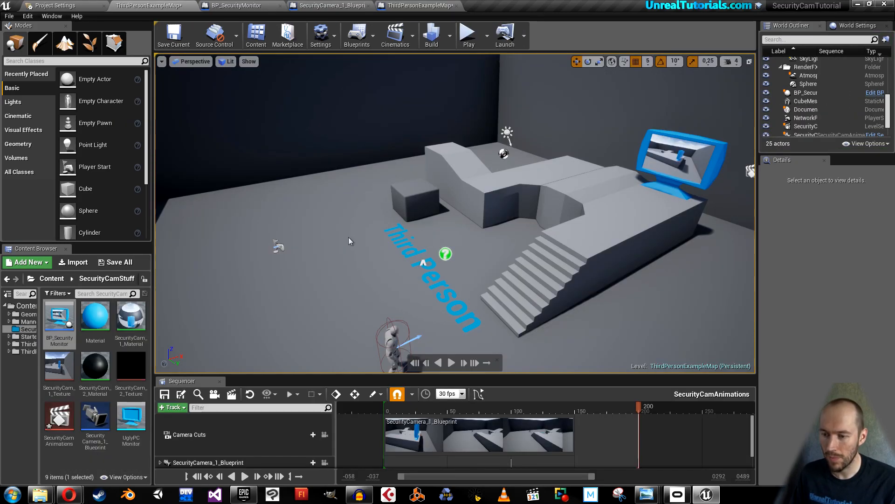
{"action": "right_click", "coordinate": [350, 241]}
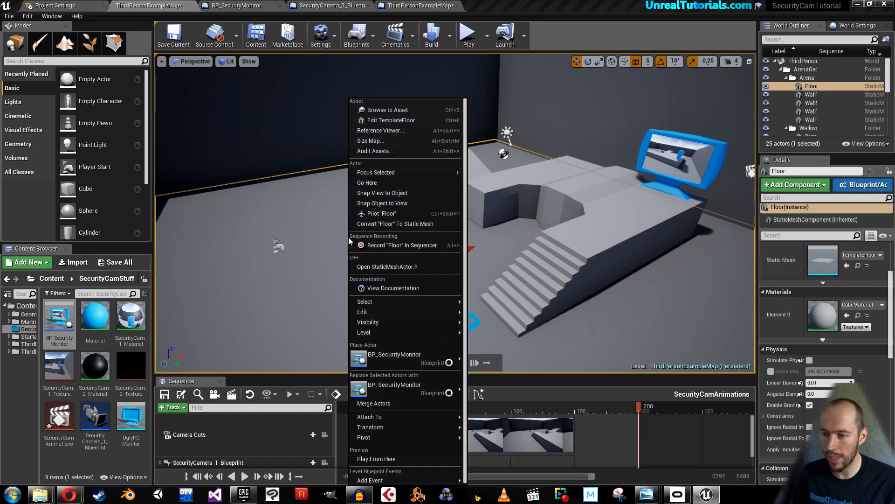
{"action": "mouse_move", "coordinate": [393, 352]}
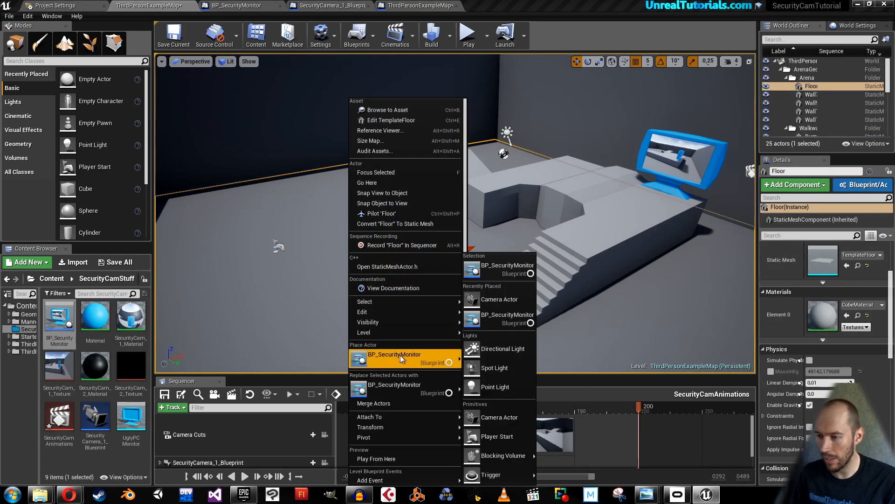
{"action": "left_click", "coordinate": [494, 302]}
{"action": "left_click_drag", "start_coordinate": [348, 237], "coordinate": [355, 190]}
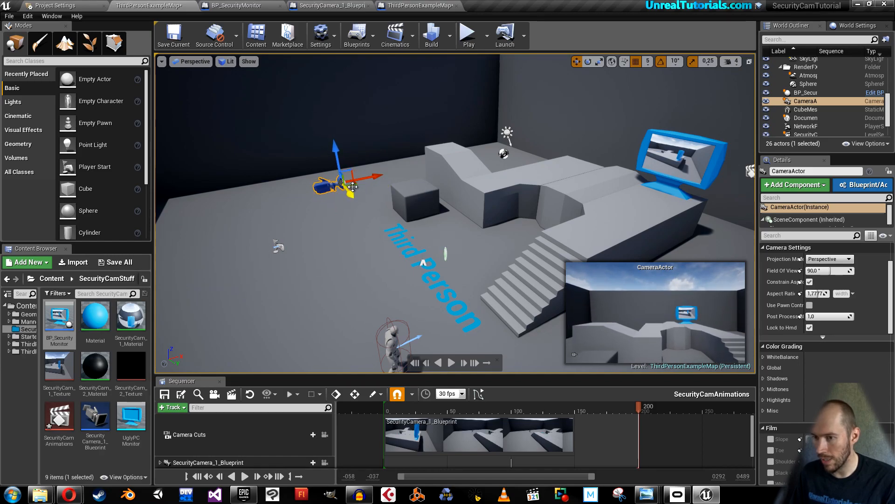
Rotate the new camera to look slightly downward at the stairs and the third-person character, and return to the move tool
{"action": "key", "text": "e"}
{"action": "left_click_drag", "start_coordinate": [385, 177], "coordinate": [391, 189]}
{"action": "left_click_drag", "start_coordinate": [322, 204], "coordinate": [280, 212]}
{"action": "left_click_drag", "start_coordinate": [345, 205], "coordinate": [368, 203]}
{"action": "key", "text": "w"}
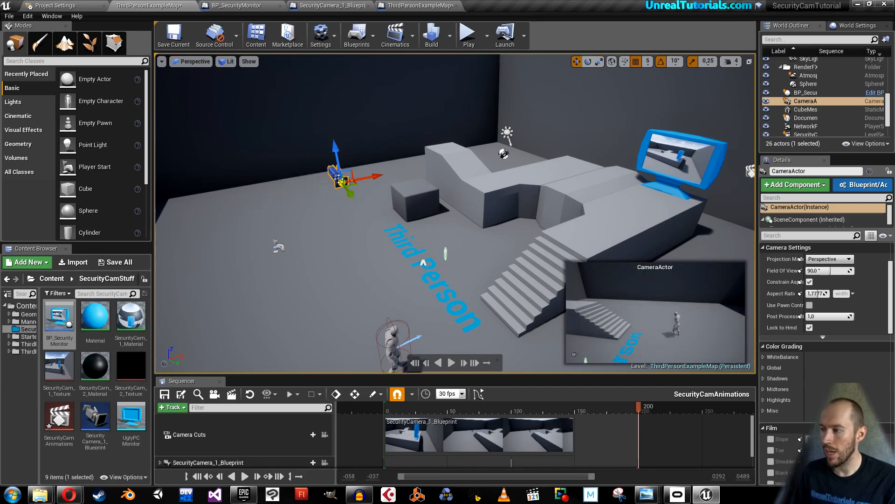
Rename the new camera actor as SecurityCamera_2 and adjust the World Outliner's width to check its label
{"action": "left_click", "coordinate": [783, 172]}
{"action": "scroll", "coordinate": [824, 97], "scroll_direction": "down", "scroll_amount": 3}
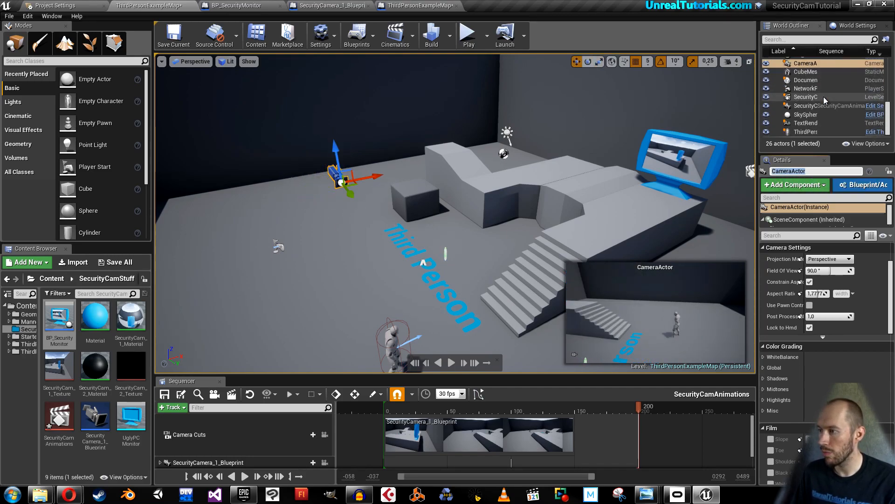
{"action": "type", "text": "Sec"}
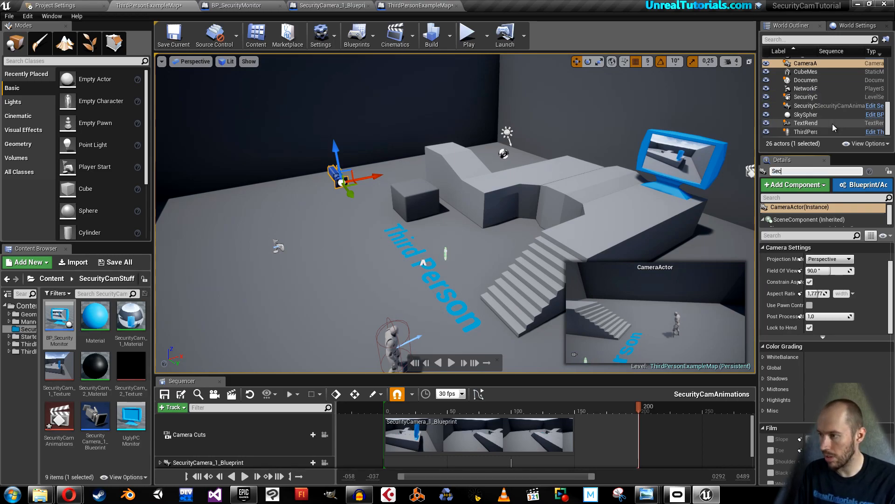
{"action": "type", "text": "urityCaner"}
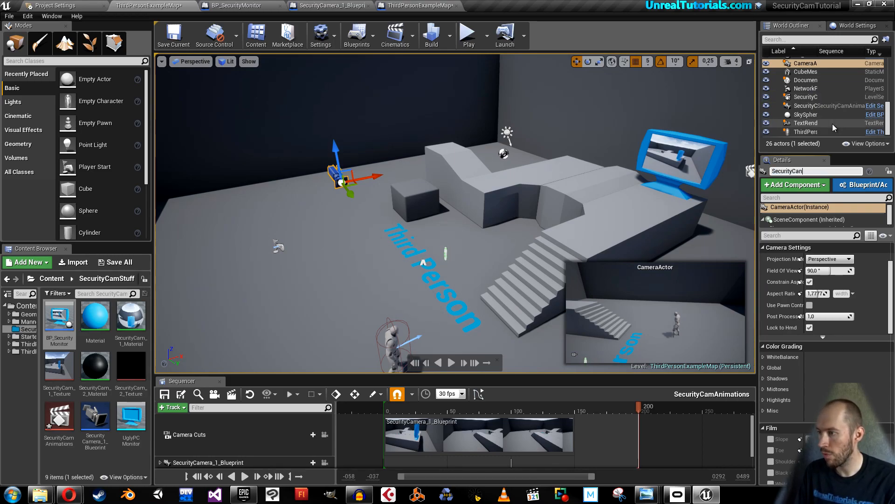
{"action": "key", "text": "BackSpace"}
{"action": "key", "text": "BackSpace"}
{"action": "key", "text": "BackSpace"}
{"action": "type", "text": "mera_2"}
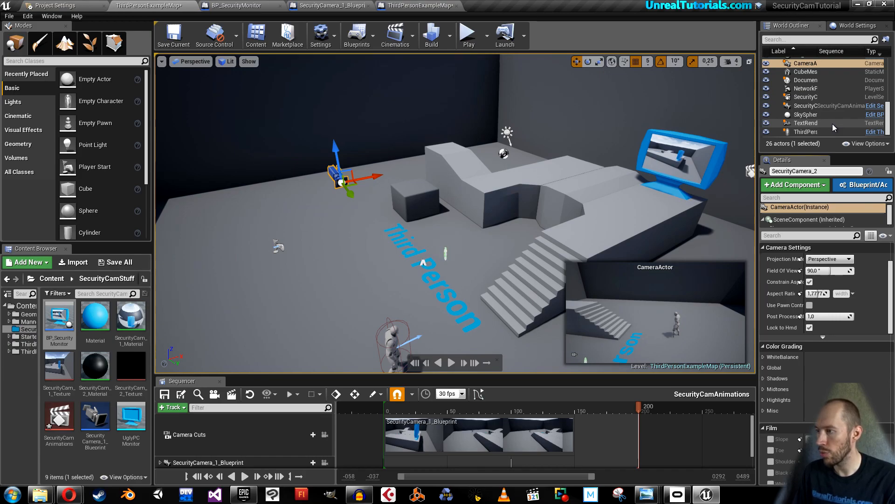
{"action": "left_click_drag", "start_coordinate": [757, 134], "coordinate": [688, 134]}
{"action": "left_click", "coordinate": [757, 108]}
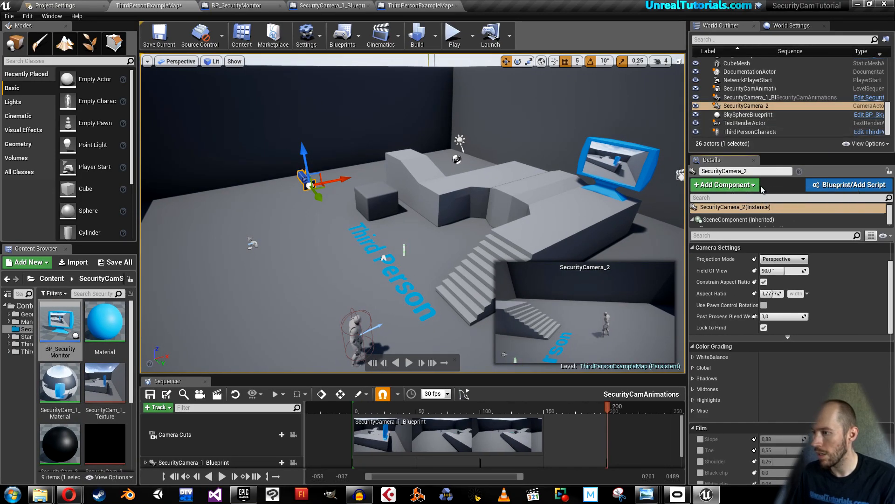
{"action": "left_click", "coordinate": [763, 171]}
{"action": "key", "text": "Return"}
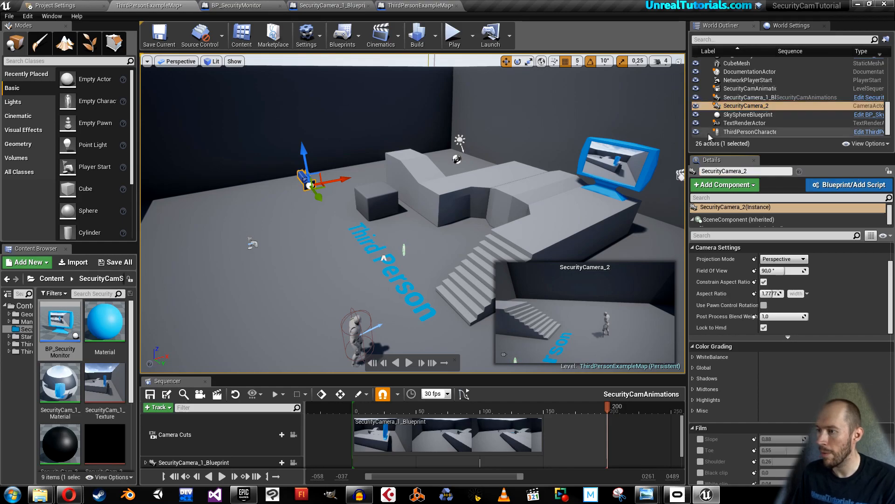
{"action": "left_click_drag", "start_coordinate": [686, 153], "coordinate": [710, 154]}
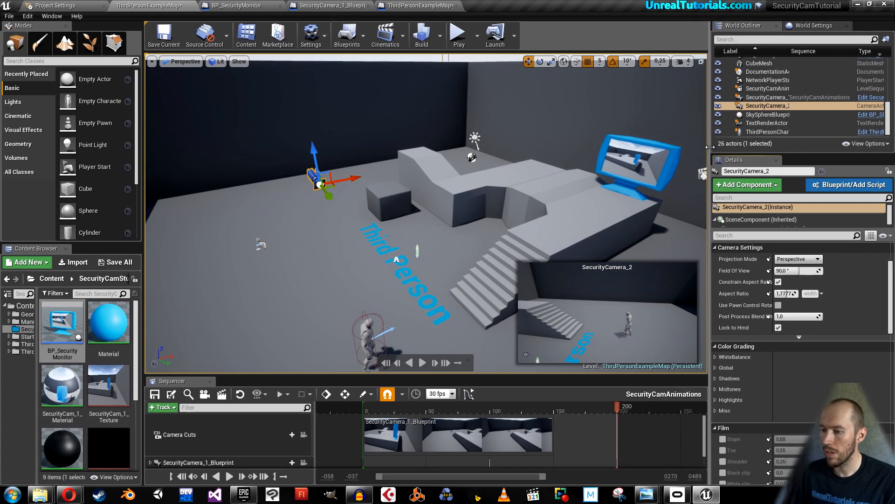
Convert SecurityCamera_2 into a blueprint named SecurityCamera_2_Blueprint in the SecurityCamStuff folder
{"action": "left_click", "coordinate": [831, 187]}
{"action": "left_click", "coordinate": [395, 196]}
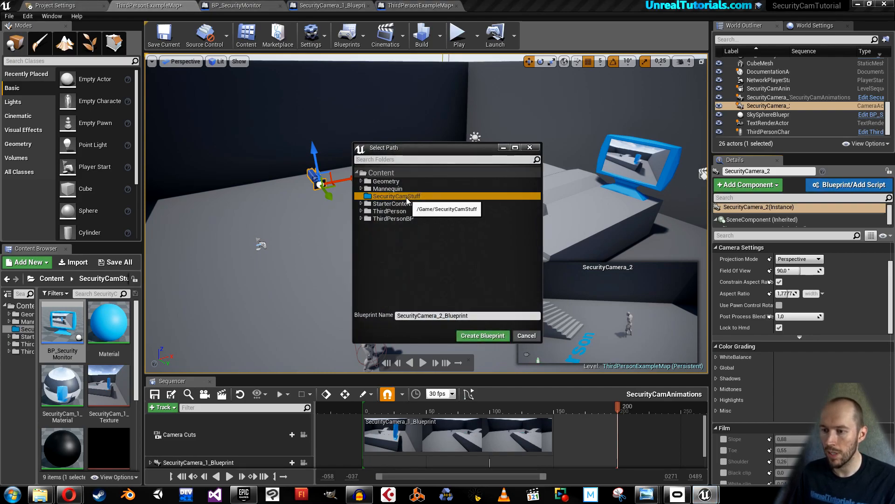
{"action": "left_click", "coordinate": [467, 336]}
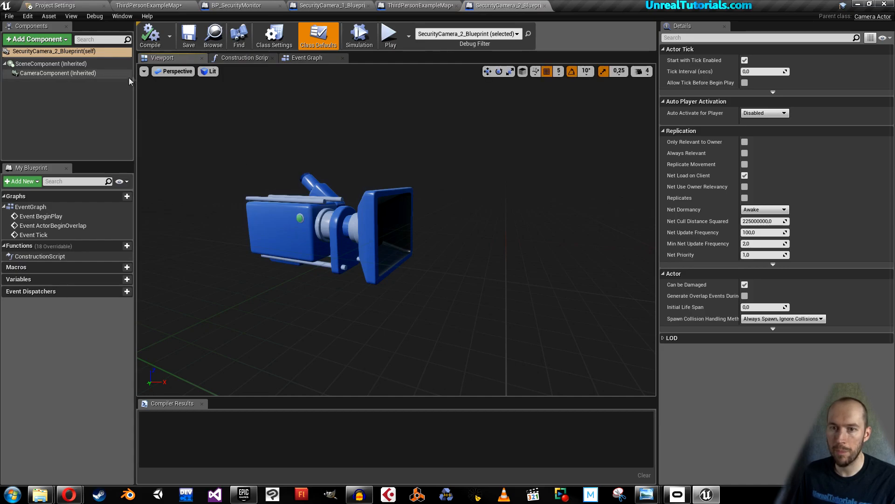
Add a Scene Capture Component 2D to SecurityCamera_2_Blueprint, keeping its default name
{"action": "left_click", "coordinate": [47, 41]}
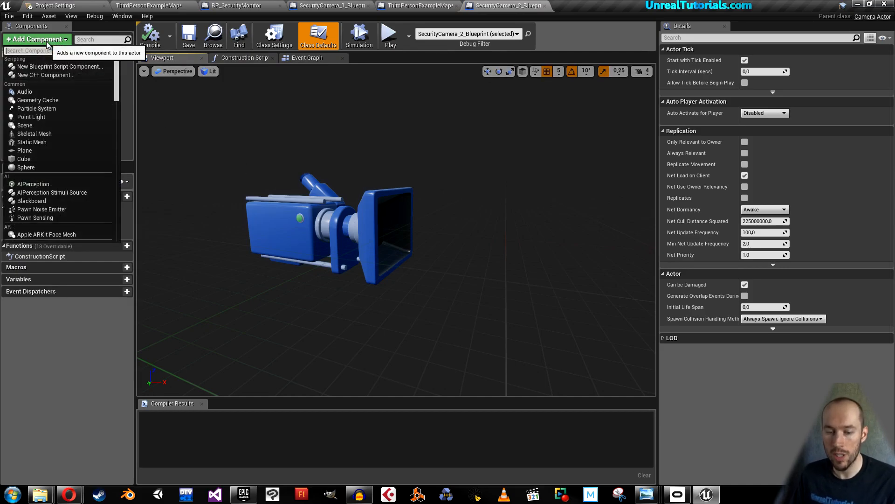
{"action": "type", "text": "scewne"}
{"action": "key", "text": "BackSpace"}
{"action": "key", "text": "BackSpace"}
{"action": "type", "text": "e"}
{"action": "key", "text": "BackSpace"}
{"action": "type", "text": "n"}
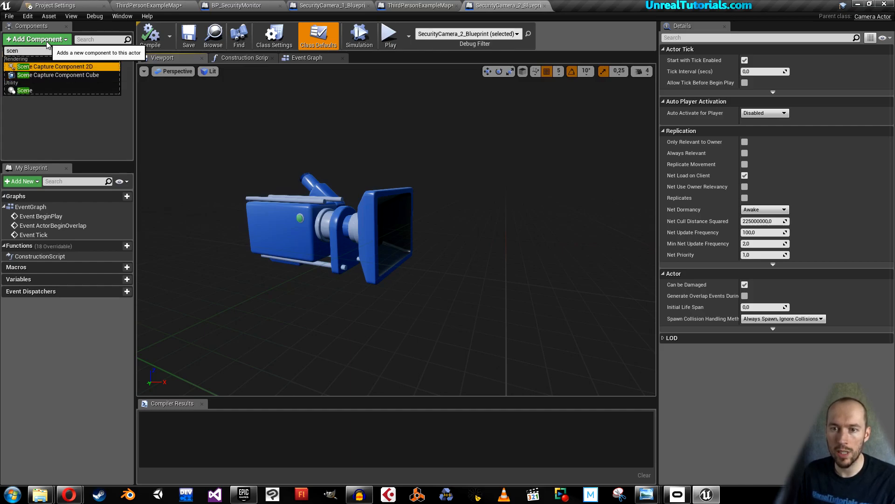
{"action": "key", "text": "Return"}
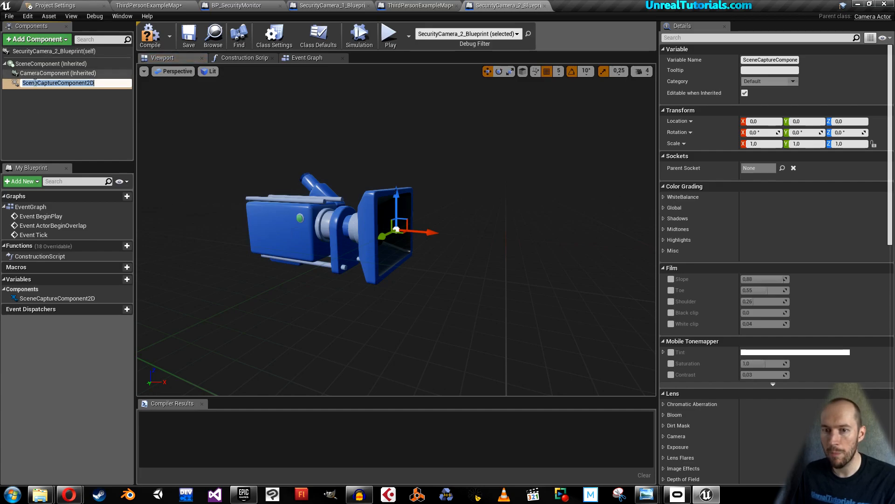
{"action": "left_click", "coordinate": [51, 118]}
Set the scene capture component's Texture Target to SecurityCam_2_Texture, and compile and save the blueprint
{"action": "left_click", "coordinate": [56, 82]}
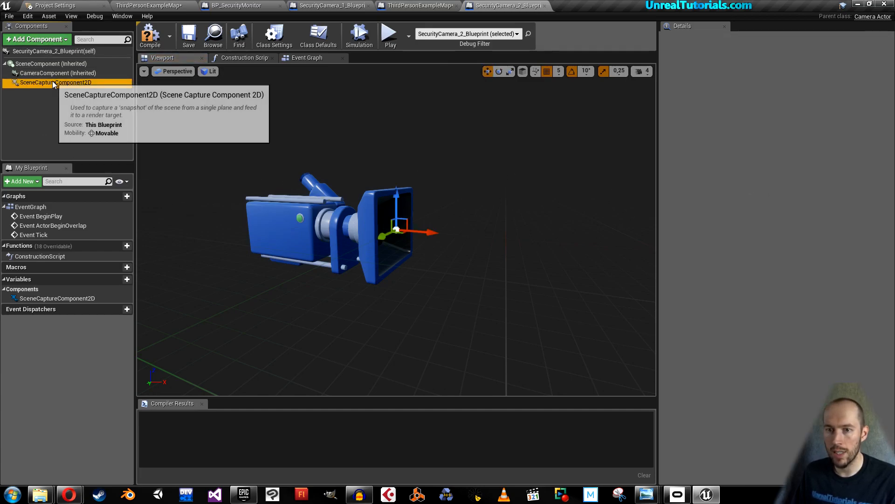
{"action": "scroll", "coordinate": [801, 210], "scroll_direction": "down", "scroll_amount": 8}
{"action": "scroll", "coordinate": [800, 210], "scroll_direction": "down", "scroll_amount": 10}
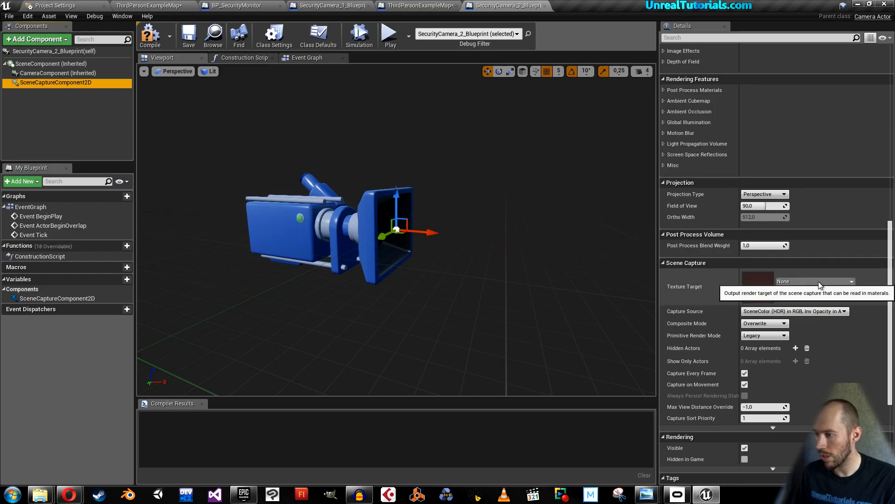
{"action": "left_click", "coordinate": [818, 281]}
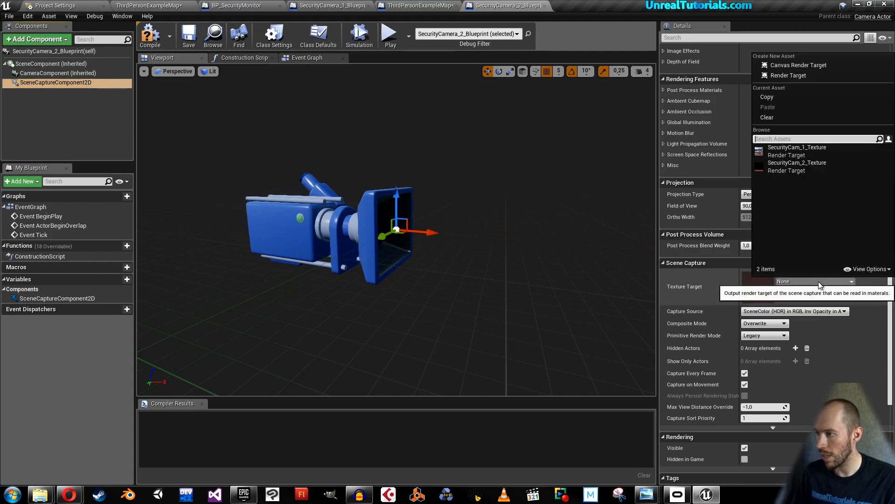
{"action": "left_click", "coordinate": [790, 168]}
{"action": "left_click", "coordinate": [150, 35]}
{"action": "left_click", "coordinate": [188, 35]}
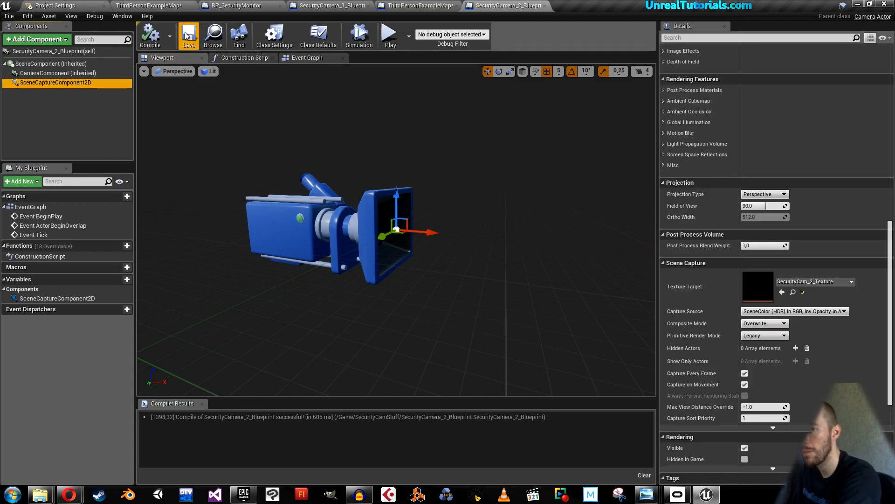
Return to the level and add the SecurityCamera_2_Blueprint actor to the SecurityCamAnimations sequence, enlarging the Sequencer area
{"action": "left_click", "coordinate": [170, 5]}
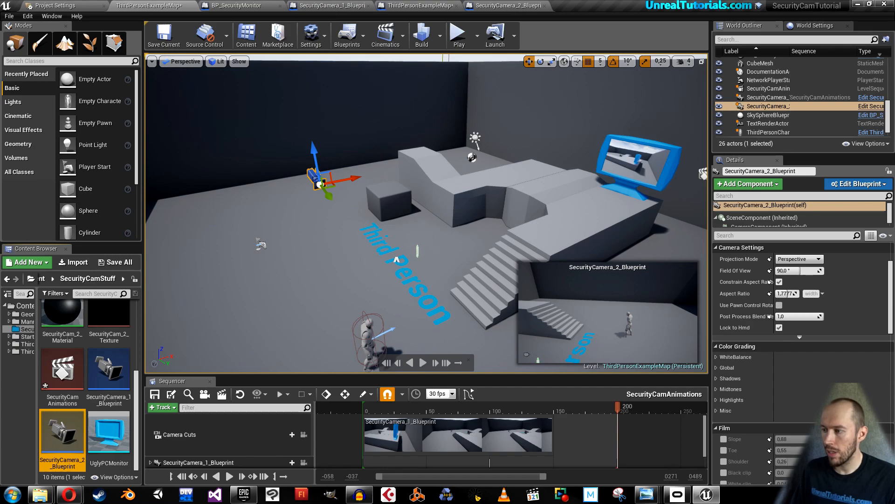
{"action": "left_click", "coordinate": [316, 180]}
{"action": "left_click_drag", "start_coordinate": [364, 376], "coordinate": [364, 285]}
{"action": "left_click_drag", "start_coordinate": [710, 219], "coordinate": [755, 226]}
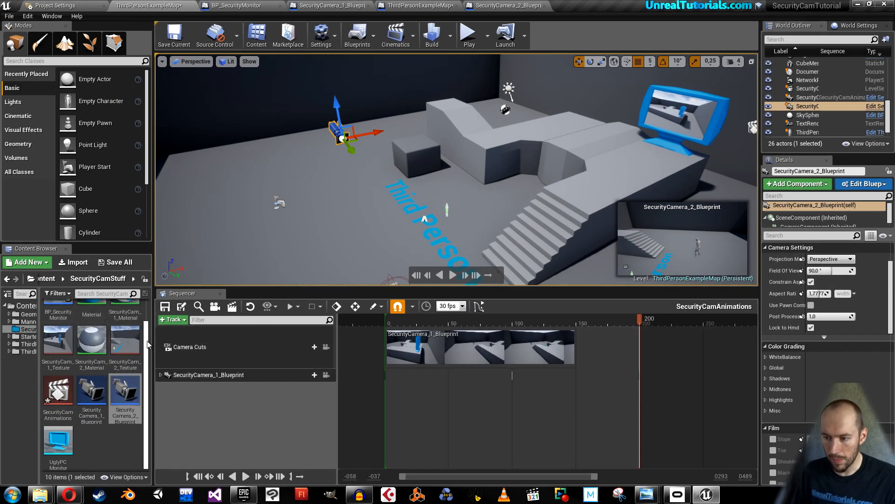
{"action": "left_click", "coordinate": [172, 319]}
{"action": "mouse_move", "coordinate": [236, 330]}
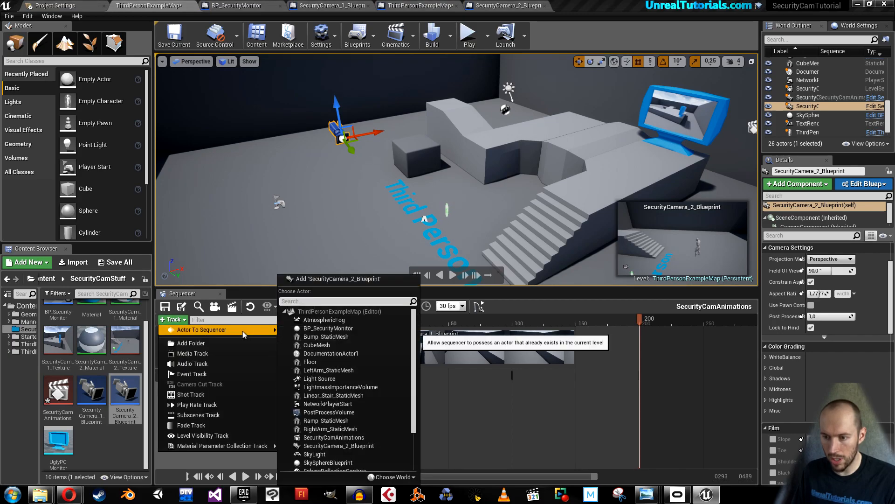
{"action": "left_click", "coordinate": [324, 279]}
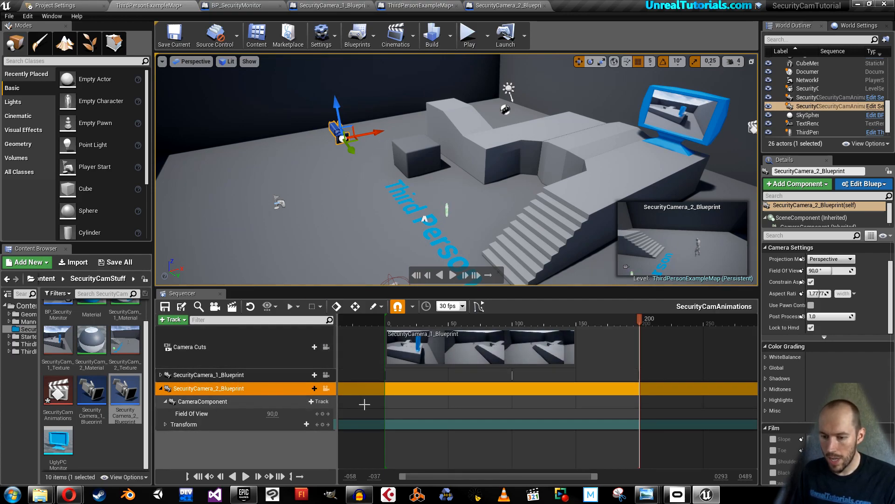
Keyframe SecurityCamera_2_Blueprint's Z rotation at about 85.37 on frame 0 and about -6.015 on frame 100
{"action": "left_click", "coordinate": [165, 424]}
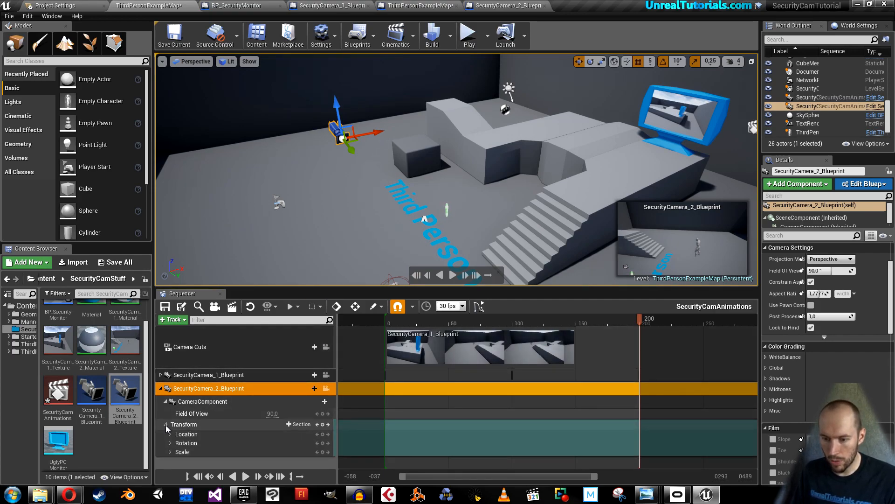
{"action": "left_click", "coordinate": [169, 444]}
{"action": "scroll", "coordinate": [170, 445], "scroll_direction": "down", "scroll_amount": 1}
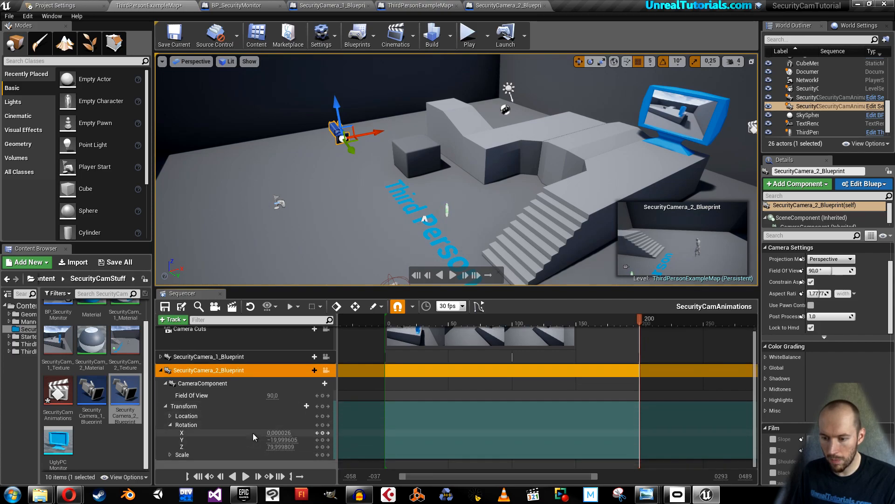
{"action": "mouse_move", "coordinate": [272, 447]}
{"action": "left_mouse_down"}
{"action": "mouse_move", "coordinate": [311, 447]}
{"action": "mouse_move", "coordinate": [285, 446]}
{"action": "left_mouse_up"}
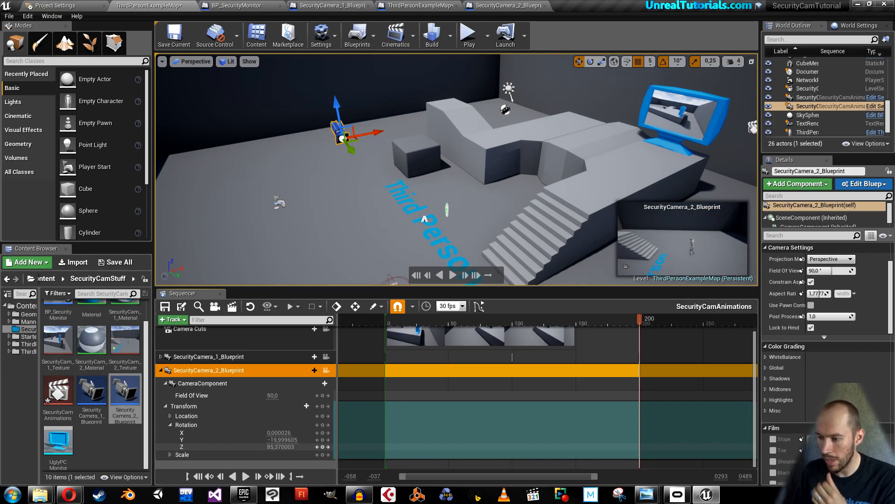
{"action": "left_click_drag", "start_coordinate": [639, 321], "coordinate": [384, 375]}
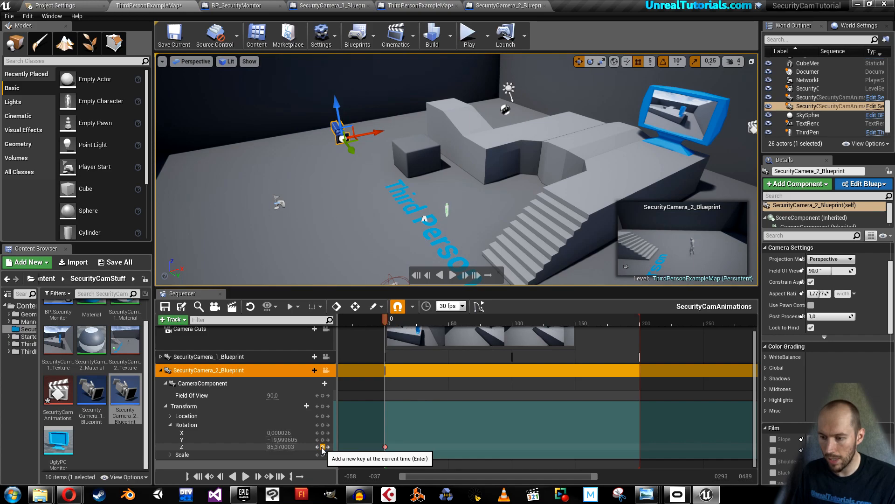
{"action": "left_click_drag", "start_coordinate": [385, 325], "coordinate": [513, 347]}
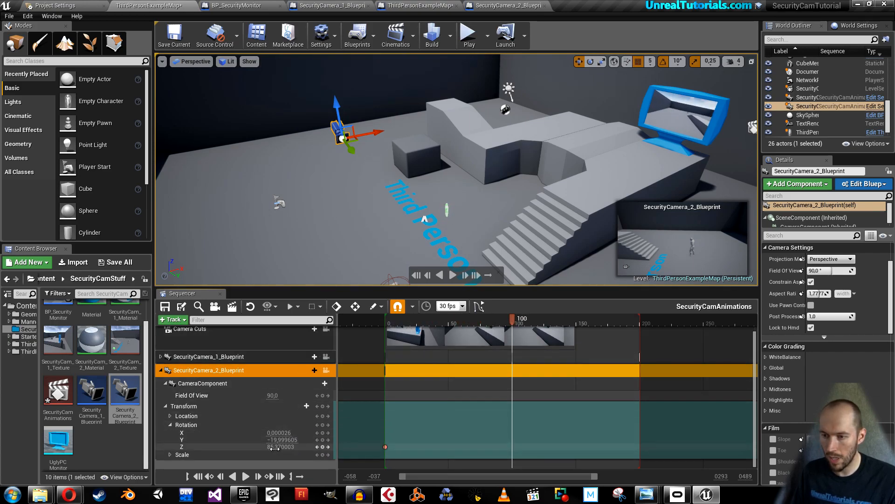
{"action": "left_click_drag", "start_coordinate": [274, 447], "coordinate": [231, 448]}
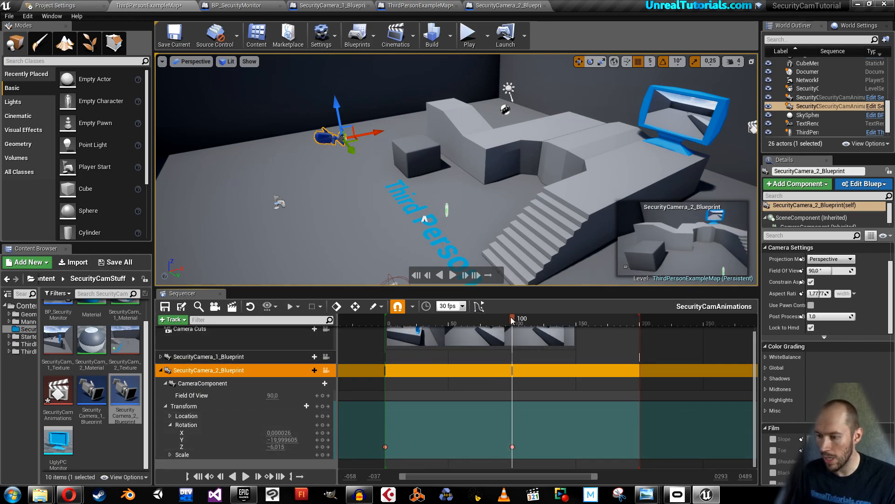
Copy the Z rotation key from frame 0 and paste it into Transform.Rotation.Z at frame 200
{"action": "left_click_drag", "start_coordinate": [512, 320], "coordinate": [599, 319]}
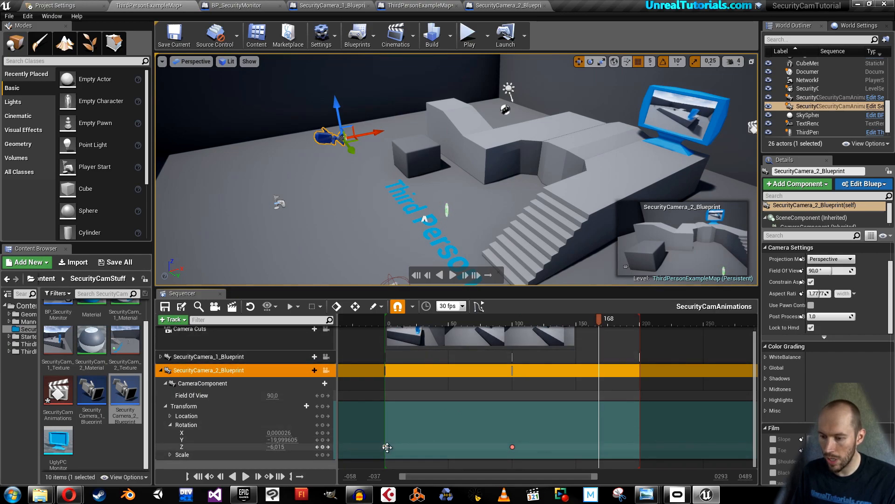
{"action": "key", "text": "Up"}
{"action": "right_click", "coordinate": [386, 448]}
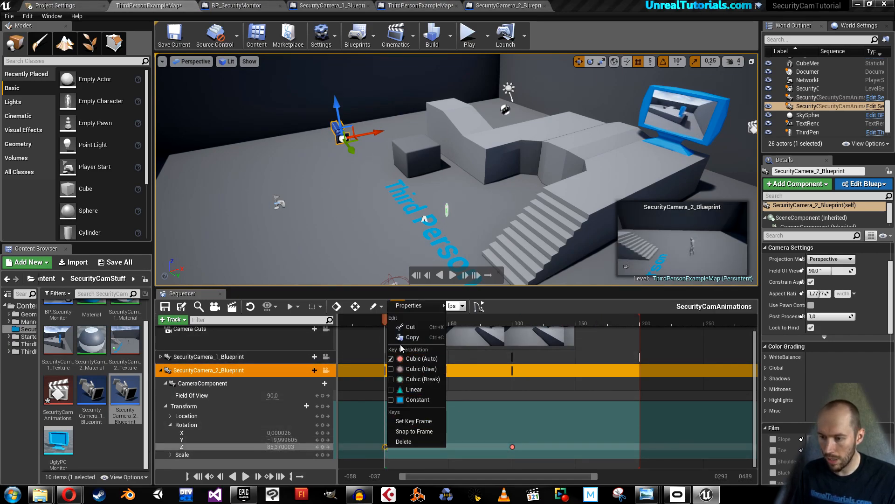
{"action": "left_click", "coordinate": [414, 338]}
{"action": "mouse_move", "coordinate": [623, 328]}
{"action": "left_mouse_down"}
{"action": "mouse_move", "coordinate": [612, 328]}
{"action": "mouse_move", "coordinate": [640, 333]}
{"action": "left_mouse_up"}
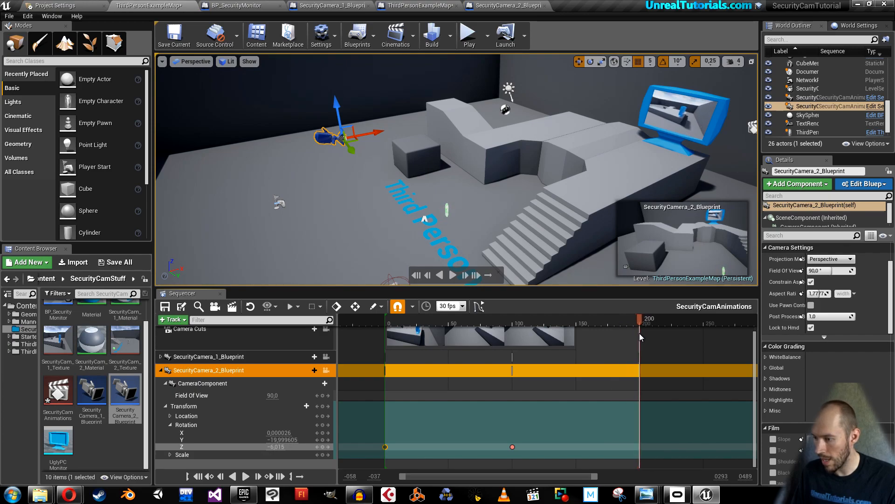
{"action": "right_click", "coordinate": [628, 435]}
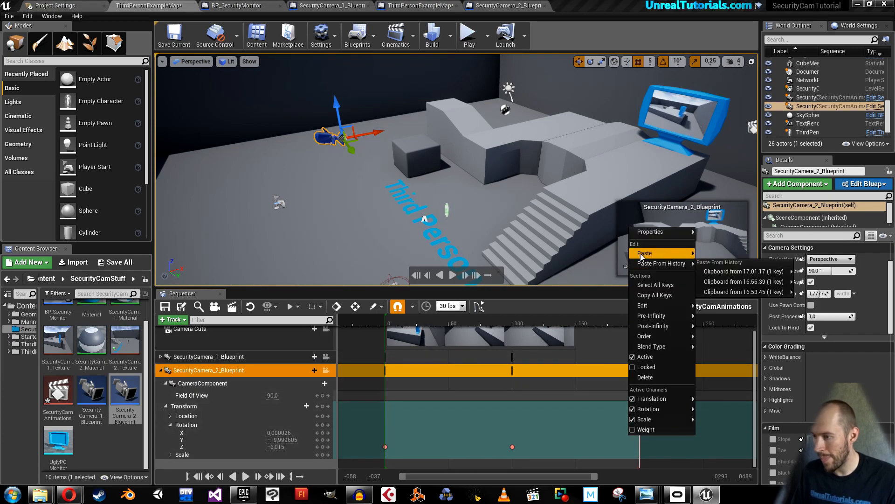
{"action": "mouse_move", "coordinate": [645, 255]}
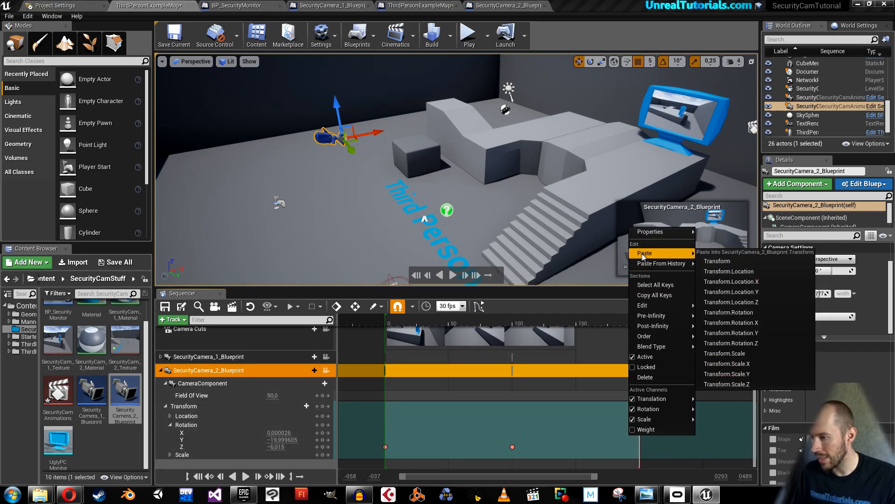
{"action": "left_click", "coordinate": [722, 344]}
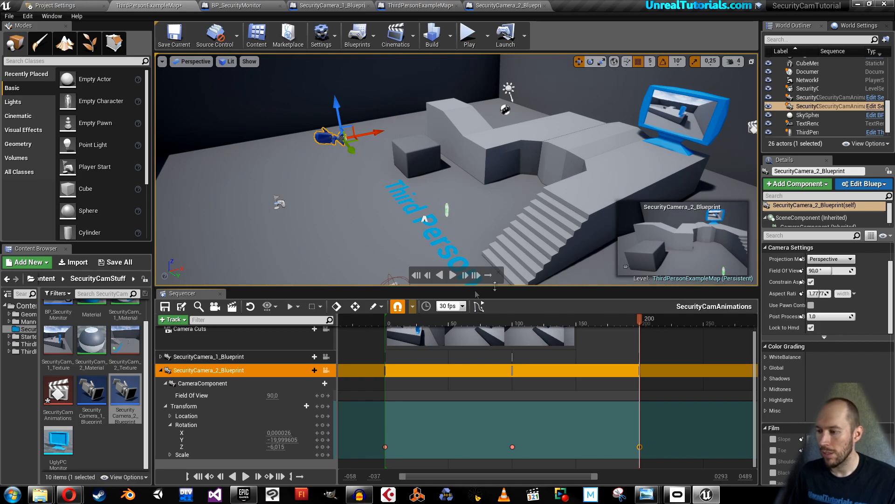
Play the sequence from frame 0 to check the second camera's sweep, rewind it, and save the current map
{"action": "left_click_drag", "start_coordinate": [641, 320], "coordinate": [387, 344]}
{"action": "left_click", "coordinate": [457, 277]}
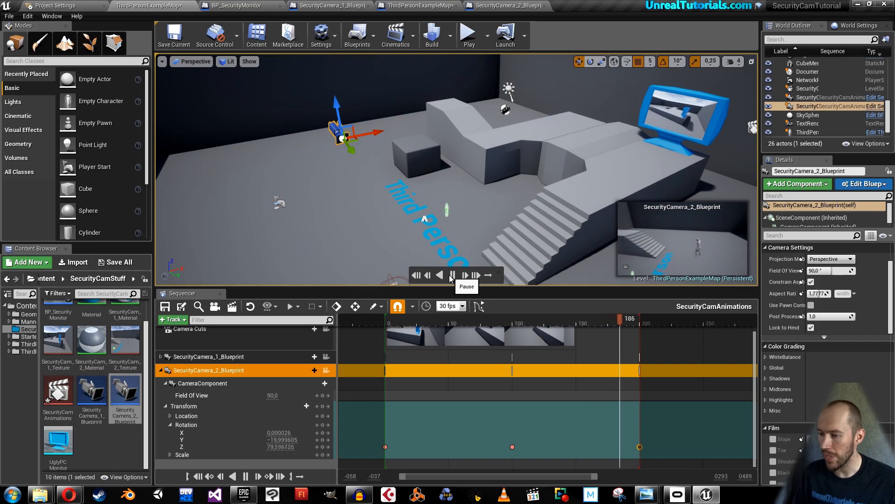
{"action": "left_click", "coordinate": [628, 322]}
{"action": "left_click_drag", "start_coordinate": [629, 322], "coordinate": [386, 327]}
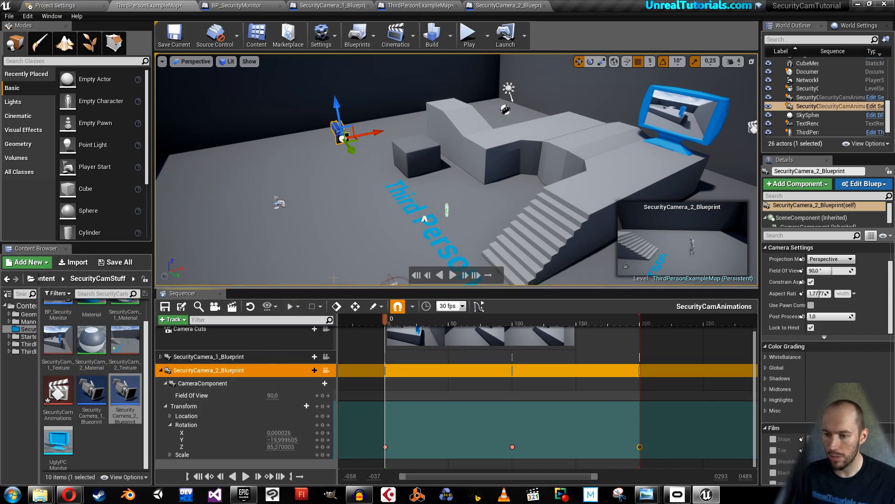
{"action": "left_click_drag", "start_coordinate": [332, 288], "coordinate": [337, 367]}
{"action": "left_click", "coordinate": [174, 35]}
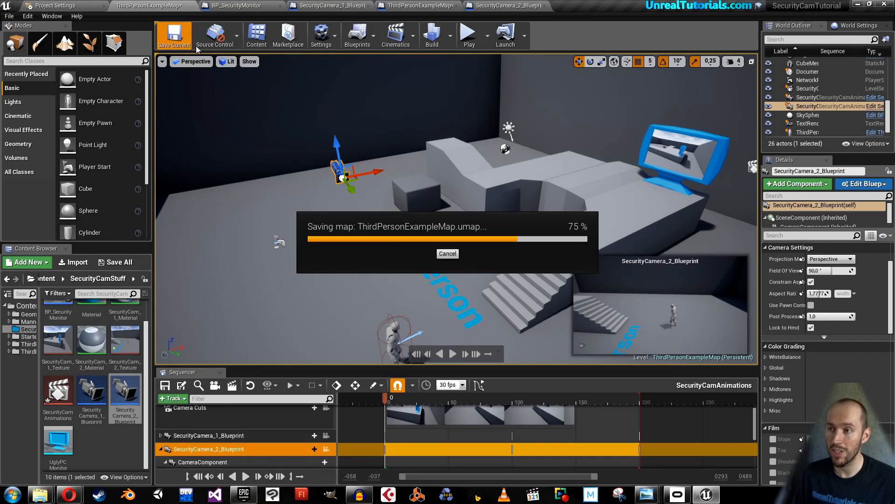
Add a Box Collision component named ActivateCamSwitching to the BP_SecurityMonitor blueprint
{"action": "left_click", "coordinate": [238, 6]}
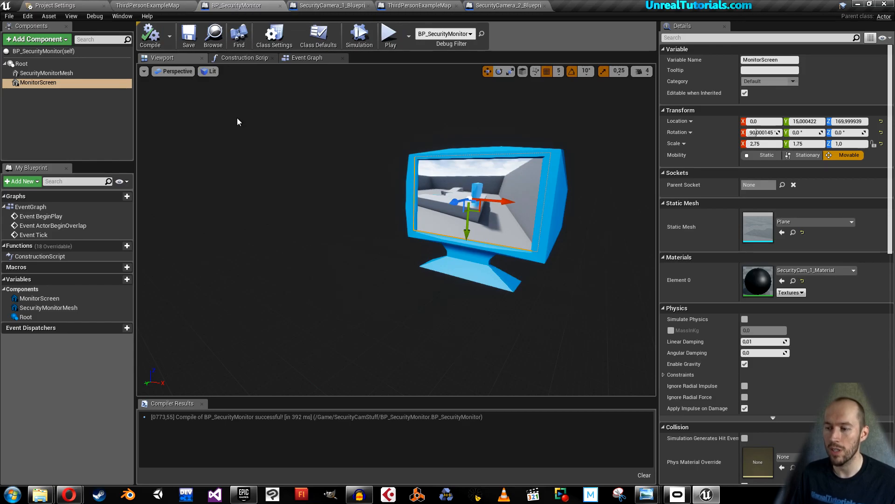
{"action": "mouse_move", "coordinate": [250, 129]}
{"action": "right_mouse_down"}
{"action": "mouse_move", "coordinate": [285, 133]}
{"action": "mouse_move", "coordinate": [255, 127]}
{"action": "right_mouse_up"}
{"action": "key", "text": "s"}
{"action": "key", "text": "w"}
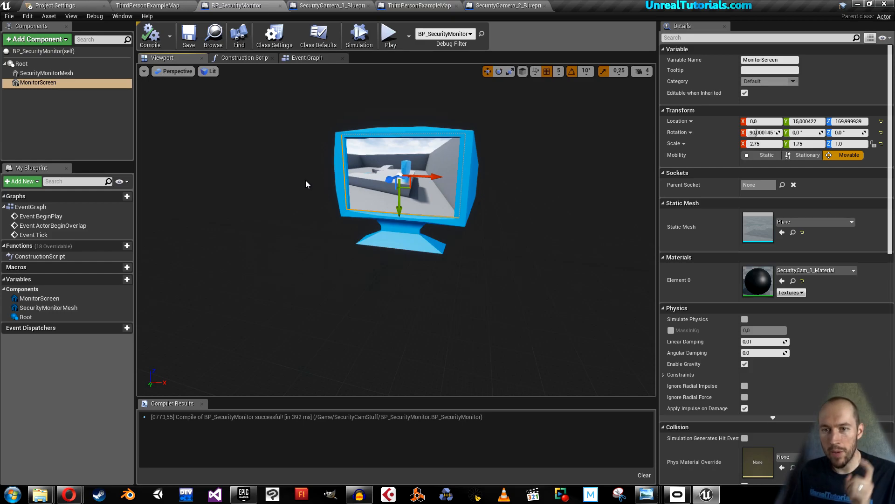
{"action": "left_click", "coordinate": [58, 108]}
{"action": "left_click", "coordinate": [42, 39]}
{"action": "type", "text": "coll"}
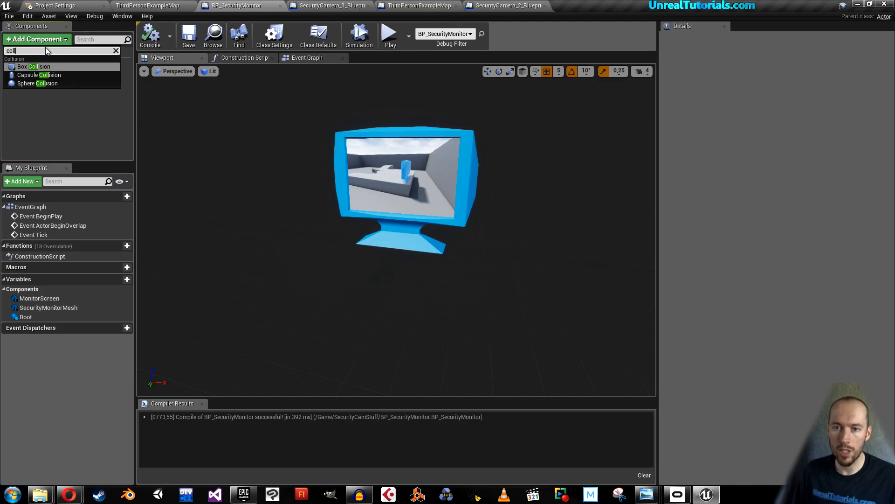
{"action": "key", "text": "Return"}
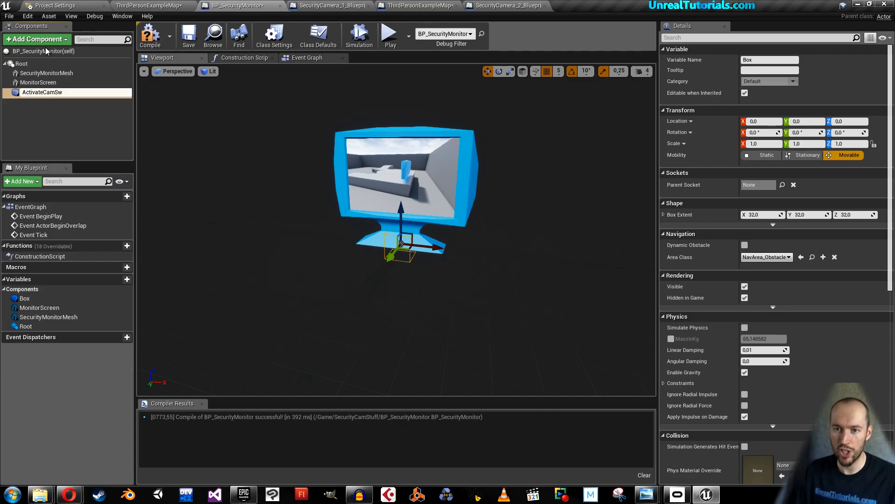
{"action": "key", "text": "Return"}
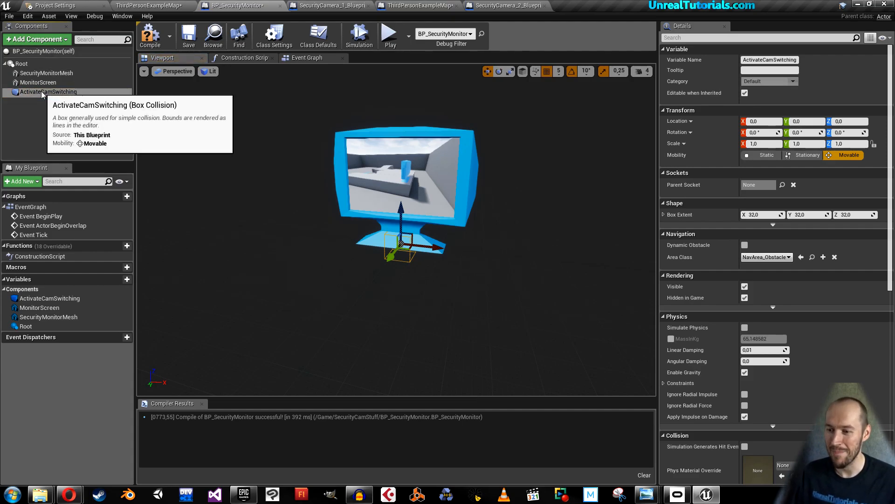
Move the ActivateCamSwitching box to Y 50 and Z 130, and scale it to 4.5 on X and Z
{"action": "key", "text": "d"}
{"action": "right_click_drag", "start_coordinate": [320, 192], "coordinate": [205, 204]}
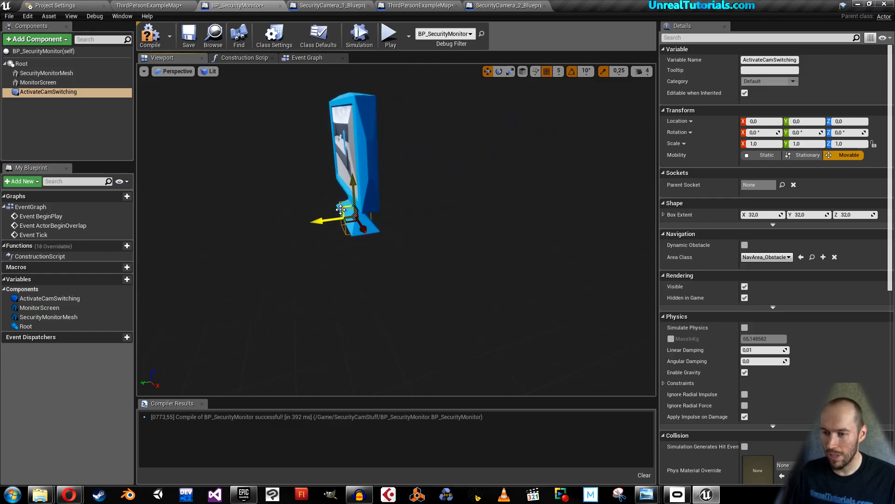
{"action": "left_click_drag", "start_coordinate": [333, 218], "coordinate": [312, 220]}
{"action": "key", "text": "space"}
{"action": "key", "text": "space"}
{"action": "left_click_drag", "start_coordinate": [328, 184], "coordinate": [328, 161]}
{"action": "key", "text": "a"}
{"action": "right_click_drag", "start_coordinate": [322, 247], "coordinate": [405, 245]}
{"action": "left_click_drag", "start_coordinate": [381, 212], "coordinate": [431, 195]}
{"action": "key", "text": "space"}
{"action": "key", "text": "space"}
{"action": "key", "text": "space"}
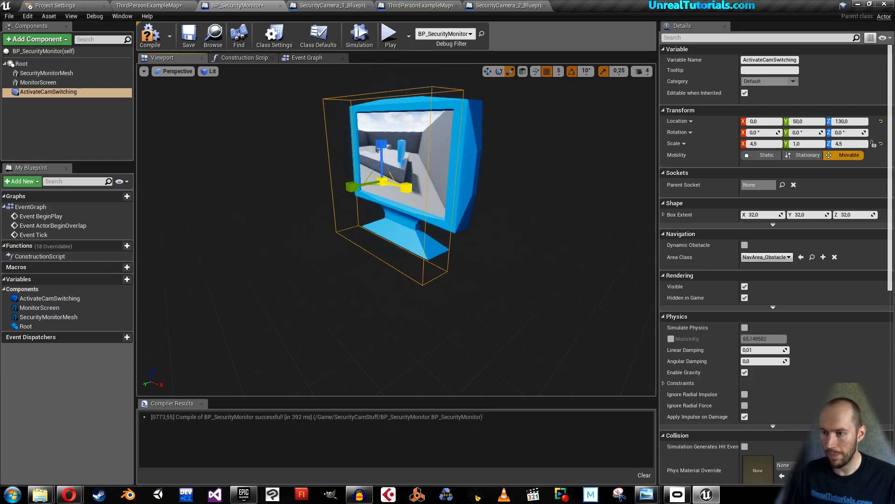
Scale the ActivateCamSwitching box to 4.5 on Y, move it to Y 105 and Z 135, and turn off Hidden in Game
{"action": "left_click_drag", "start_coordinate": [359, 184], "coordinate": [334, 189]}
{"action": "key", "text": "space"}
{"action": "right_click_drag", "start_coordinate": [334, 188], "coordinate": [381, 216]}
{"action": "left_click_drag", "start_coordinate": [414, 171], "coordinate": [413, 168]}
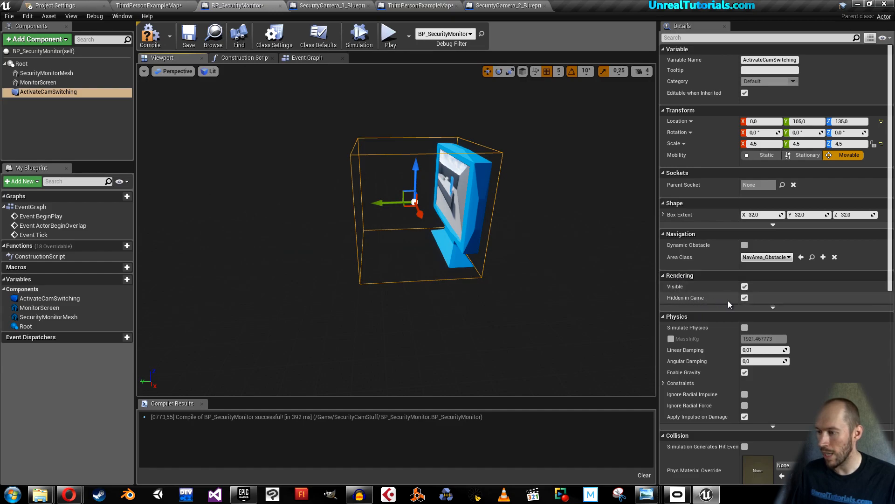
{"action": "left_click", "coordinate": [745, 297]}
{"action": "right_click_drag", "start_coordinate": [396, 229], "coordinate": [428, 210]}
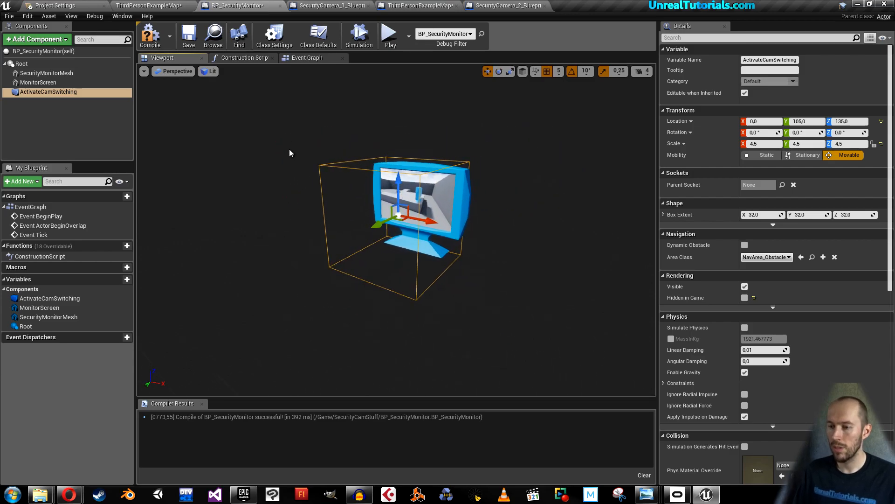
Delete the three default event nodes from BP_SecurityMonitor's Event Graph
{"action": "left_click", "coordinate": [309, 57]}
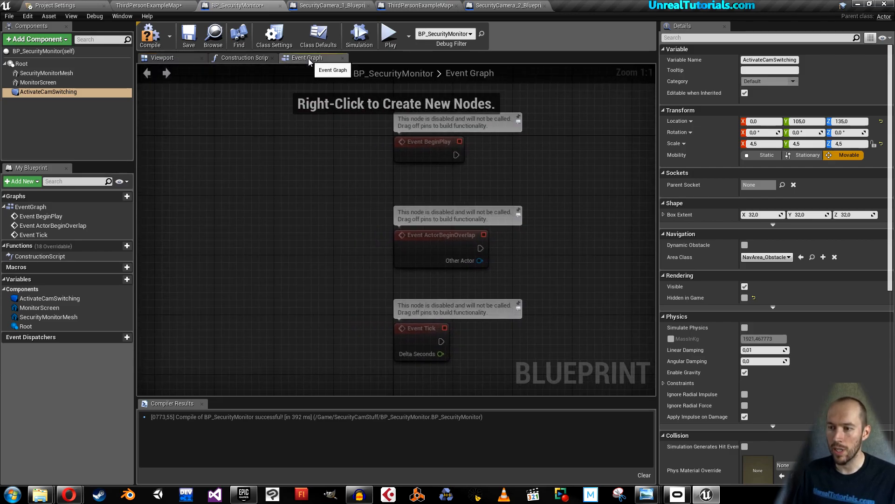
{"action": "left_click_drag", "start_coordinate": [303, 192], "coordinate": [436, 323]}
{"action": "left_click_drag", "start_coordinate": [357, 159], "coordinate": [498, 333]}
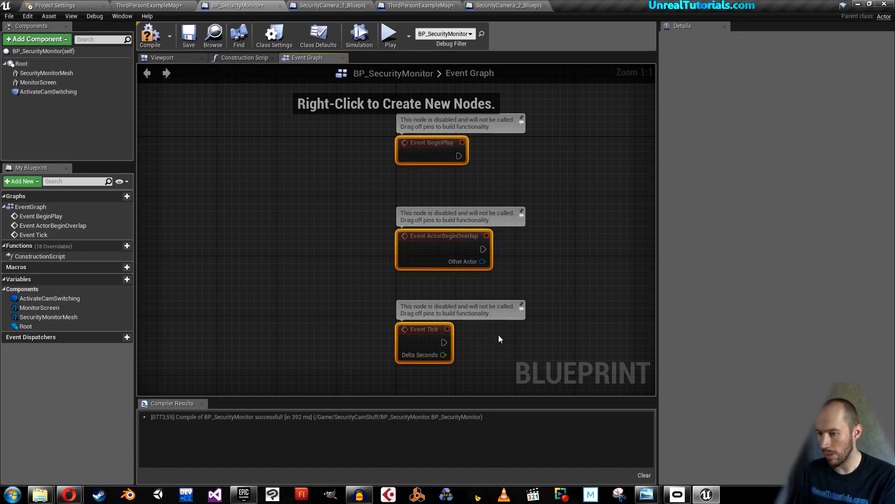
{"action": "key", "text": "Delete"}
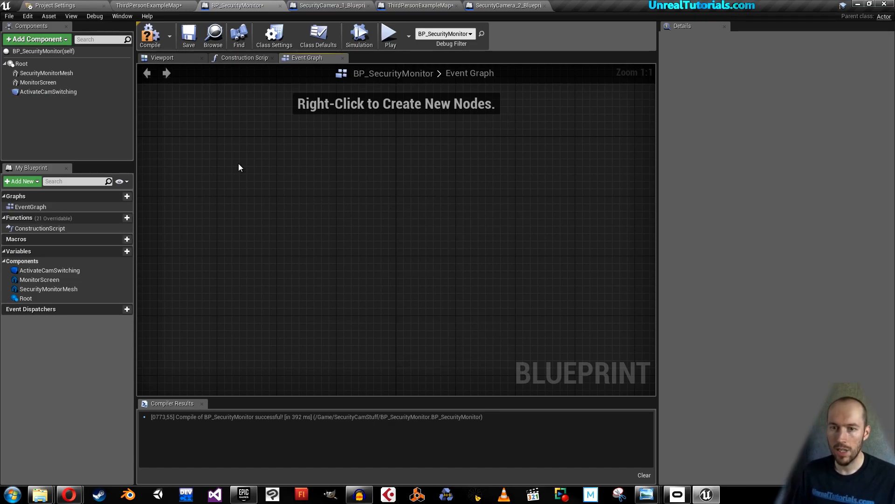
Add an OnComponentBeginOverlap event for the ActivateCamSwitching box to the Event Graph
{"action": "left_click", "coordinate": [25, 92]}
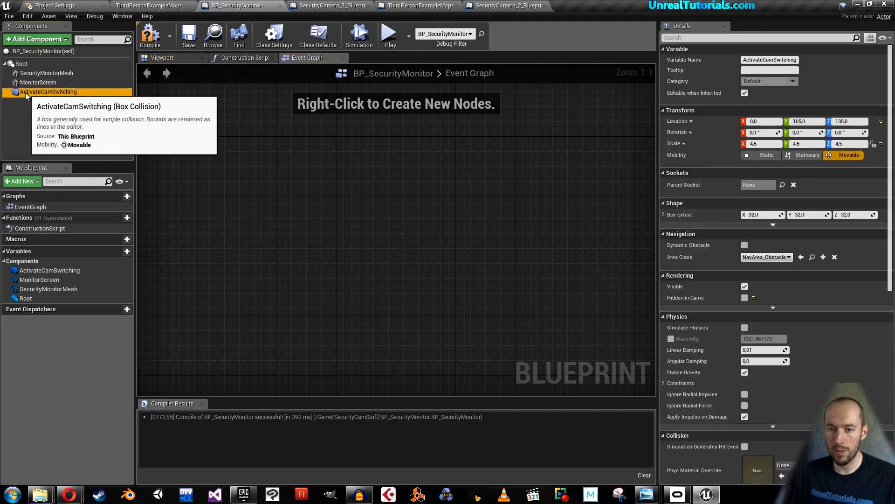
{"action": "right_click", "coordinate": [27, 93]}
{"action": "mouse_move", "coordinate": [88, 107]}
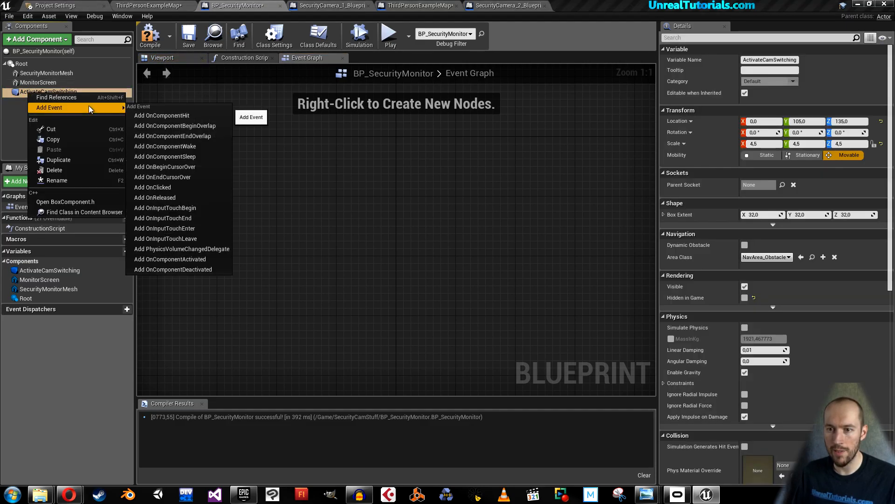
{"action": "left_click", "coordinate": [166, 127]}
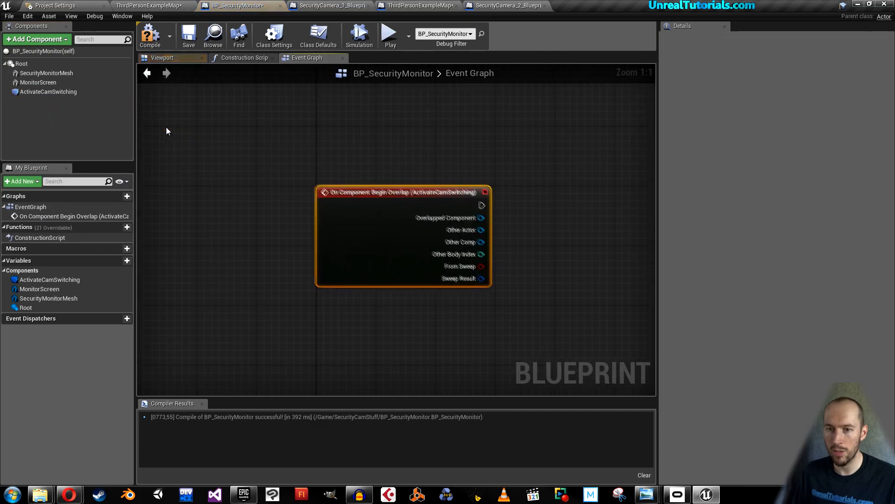
Add an OnComponentEndOverlap event for the ActivateCamSwitching box to the Event Graph
{"action": "right_click", "coordinate": [77, 91]}
{"action": "mouse_move", "coordinate": [117, 110]}
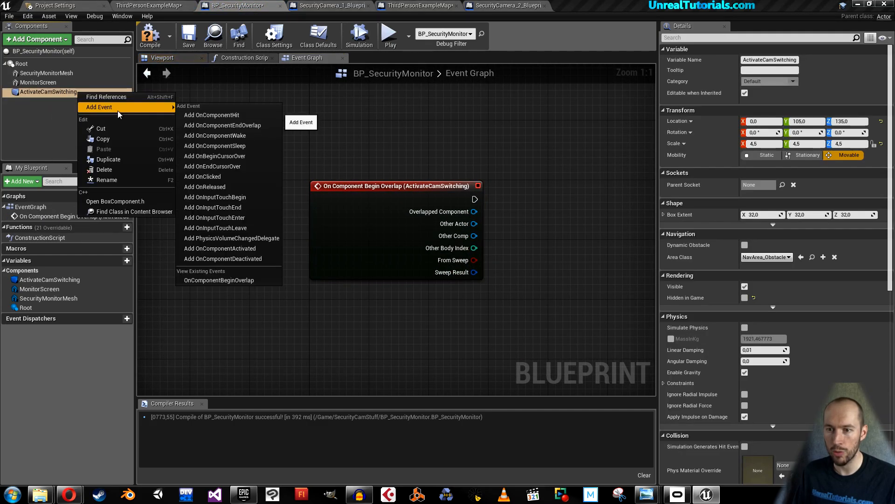
{"action": "left_click", "coordinate": [206, 126]}
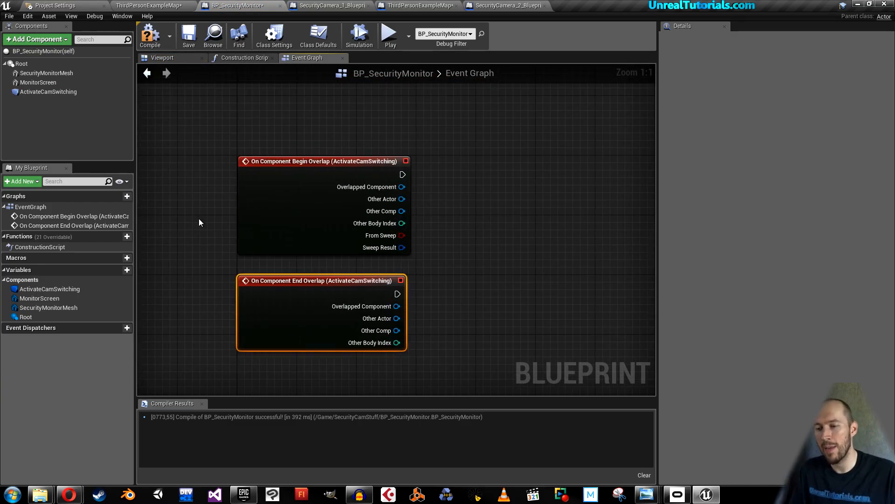
Add an Enable Input node executed by the ActivateCamSwitching Begin Overlap event
{"action": "right_click_drag", "start_coordinate": [423, 213], "coordinate": [374, 217]}
{"action": "left_click_drag", "start_coordinate": [354, 178], "coordinate": [449, 153]}
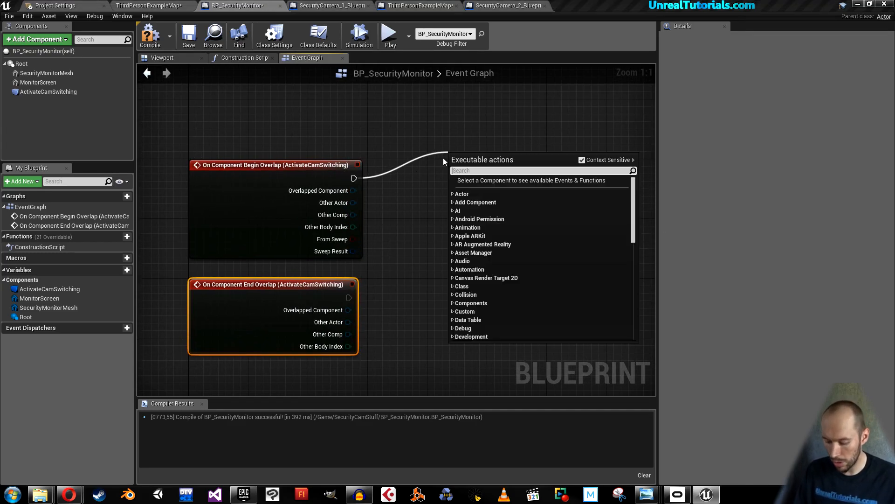
{"action": "type", "text": "enable"}
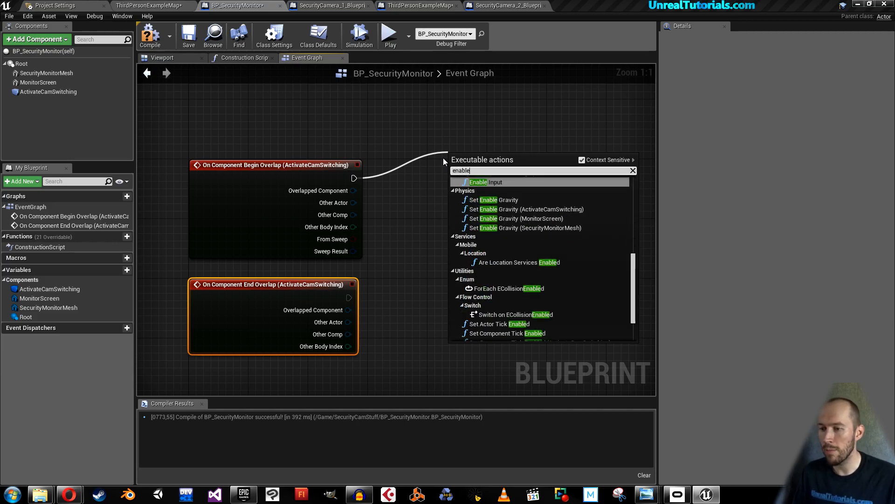
{"action": "key", "text": "Return"}
{"action": "right_click_drag", "start_coordinate": [416, 258], "coordinate": [402, 234]}
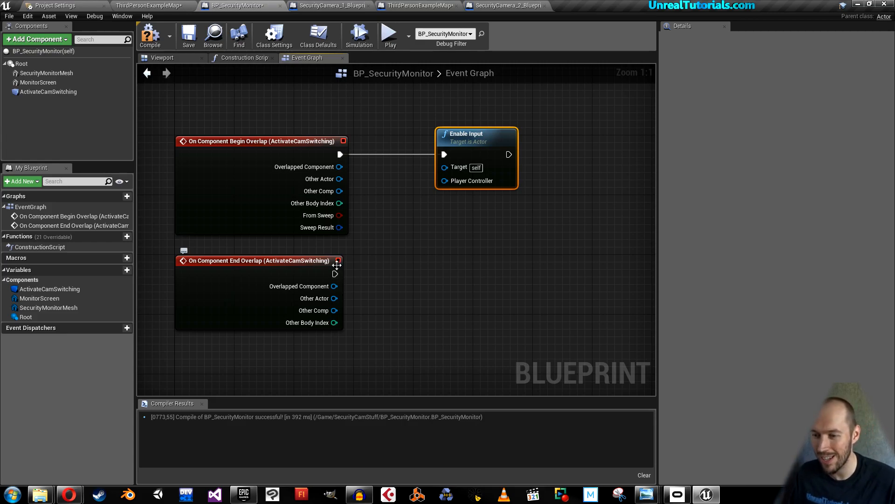
Add a Disable Input node executed by the End Overlap event and line it up beneath the Enable Input node
{"action": "left_click_drag", "start_coordinate": [335, 273], "coordinate": [401, 261]}
{"action": "type", "text": "disable"}
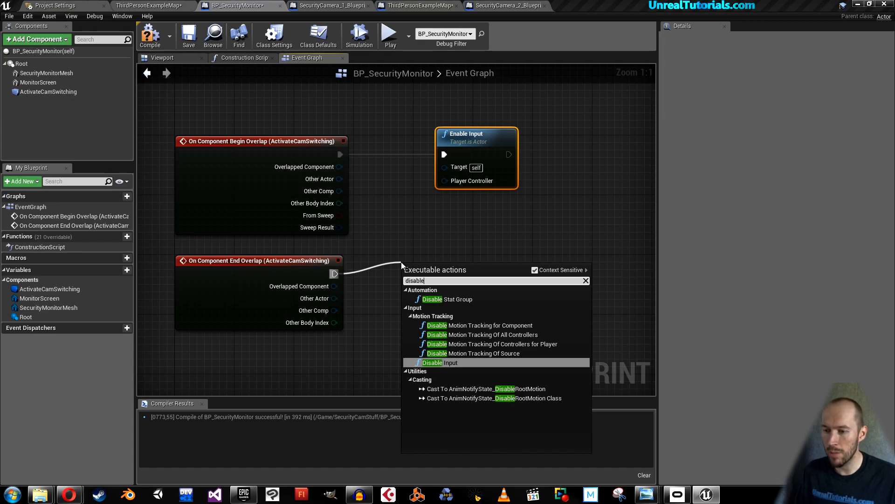
{"action": "key", "text": "Return"}
{"action": "left_click_drag", "start_coordinate": [476, 268], "coordinate": [491, 253]}
{"action": "left_click_drag", "start_coordinate": [466, 135], "coordinate": [488, 137]}
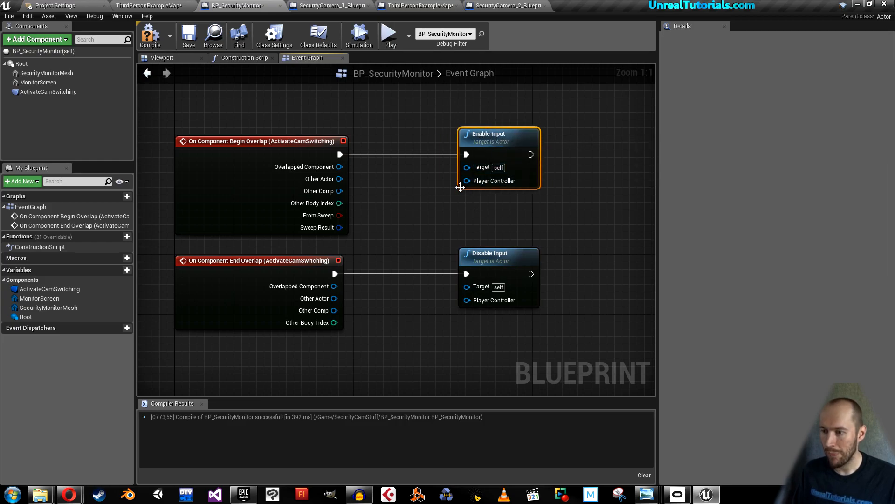
Add a Get Player Controller node and connect its return value to the Player Controller inputs of Enable Input and Disable Input
{"action": "left_click_drag", "start_coordinate": [467, 180], "coordinate": [411, 200]}
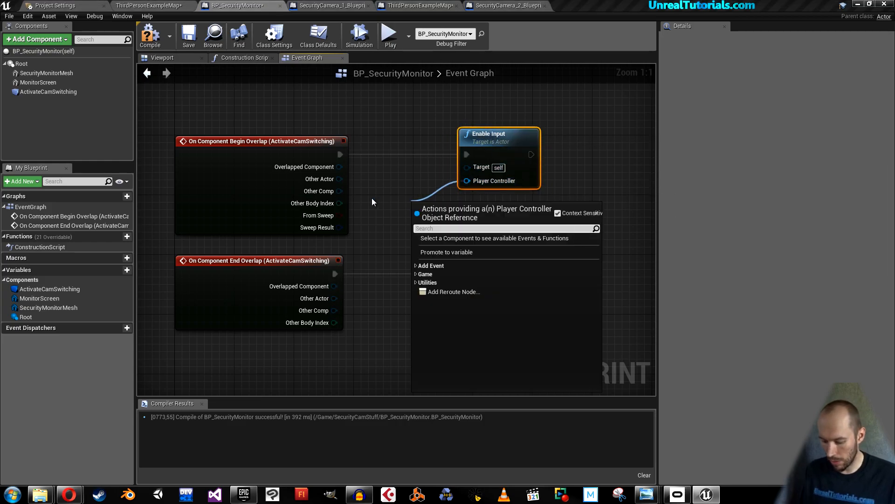
{"action": "type", "text": "getplayer"}
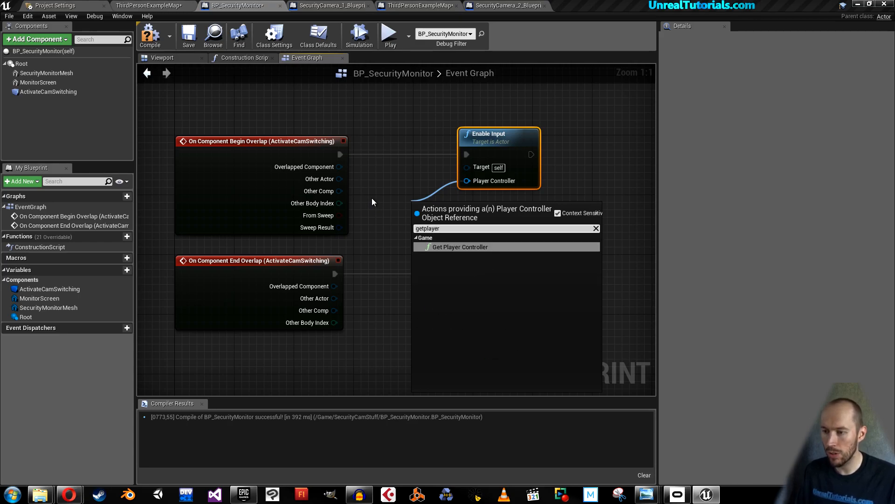
{"action": "key", "text": "Return"}
{"action": "left_click_drag", "start_coordinate": [442, 213], "coordinate": [393, 221]}
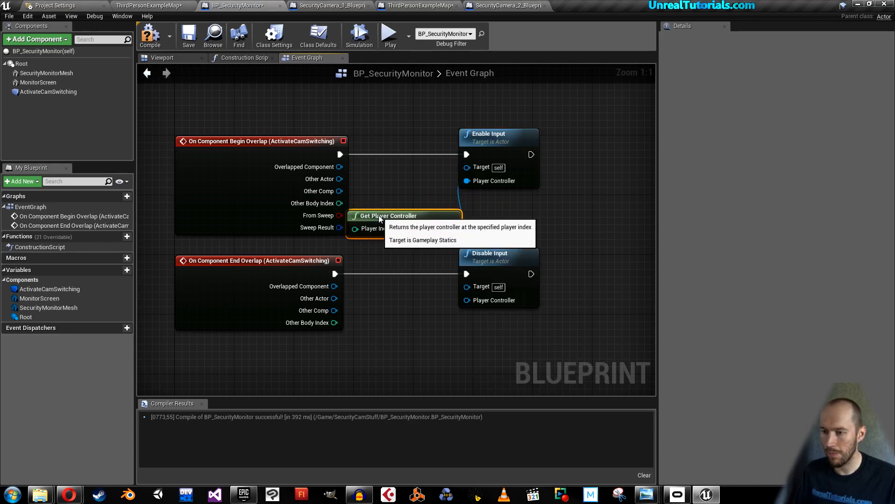
{"action": "left_click_drag", "start_coordinate": [579, 130], "coordinate": [561, 257]}
{"action": "left_click", "coordinate": [516, 266]}
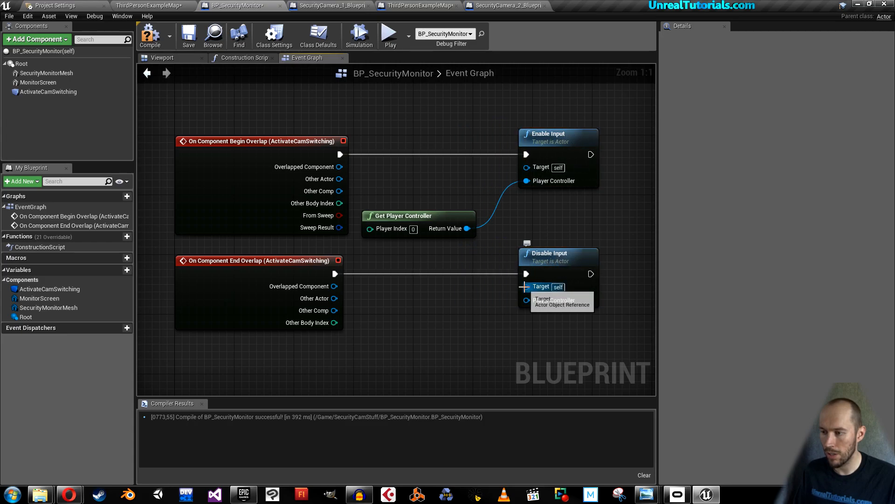
{"action": "left_click_drag", "start_coordinate": [527, 300], "coordinate": [495, 260]}
{"action": "left_click_drag", "start_coordinate": [469, 232], "coordinate": [427, 218]}
Add an E keyboard event node above the overlap events in the Event Graph
{"action": "left_click", "coordinate": [446, 181]}
{"action": "right_click_drag", "start_coordinate": [446, 180], "coordinate": [446, 218]}
{"action": "right_click_drag", "start_coordinate": [383, 121], "coordinate": [358, 145]}
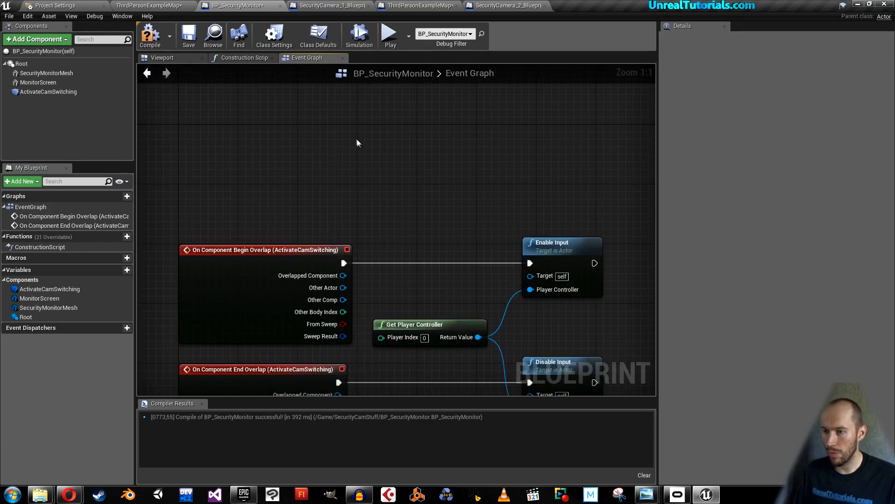
{"action": "right_click", "coordinate": [329, 121]}
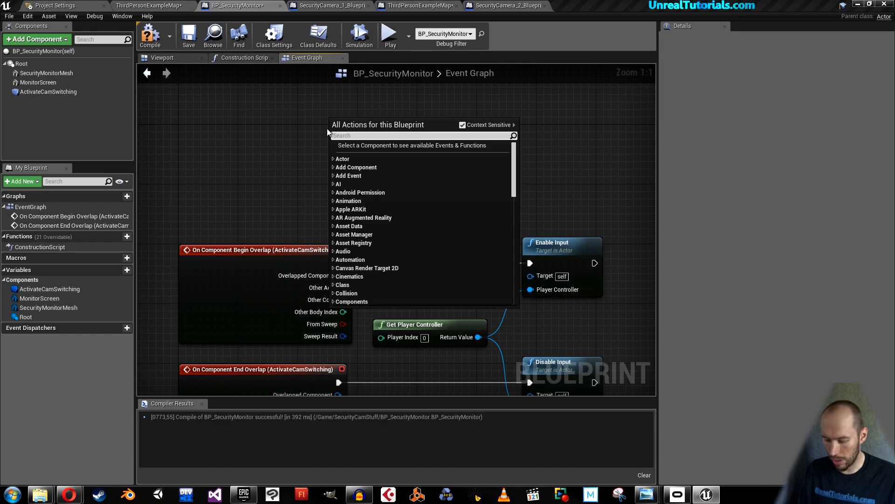
{"action": "type", "text": "e key"}
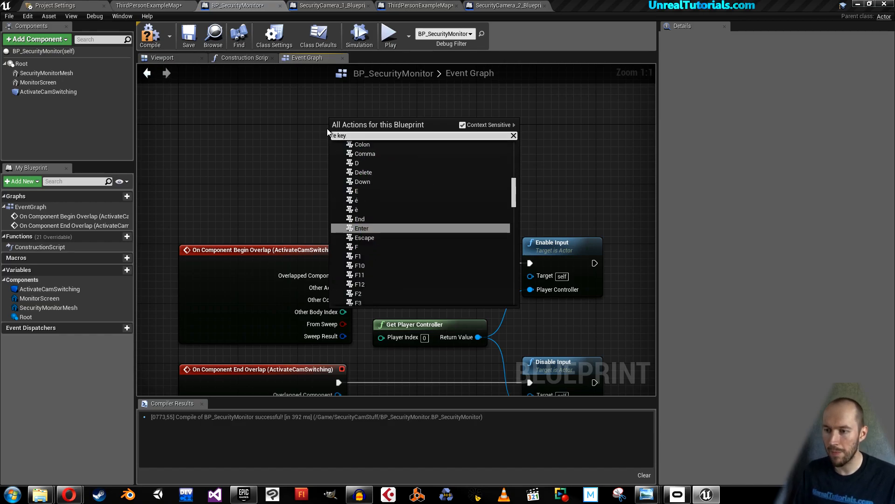
{"action": "left_click", "coordinate": [352, 193]}
{"action": "right_click_drag", "start_coordinate": [411, 163], "coordinate": [354, 198]}
{"action": "left_click_drag", "start_coordinate": [303, 165], "coordinate": [272, 150]}
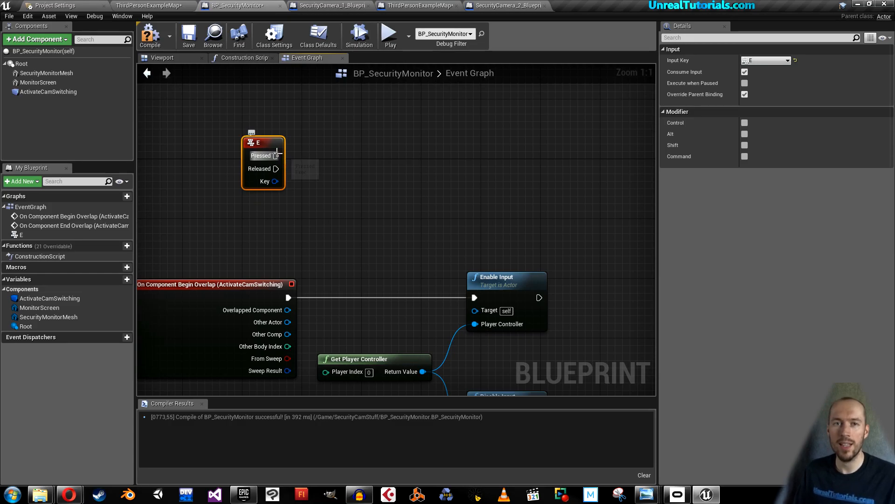
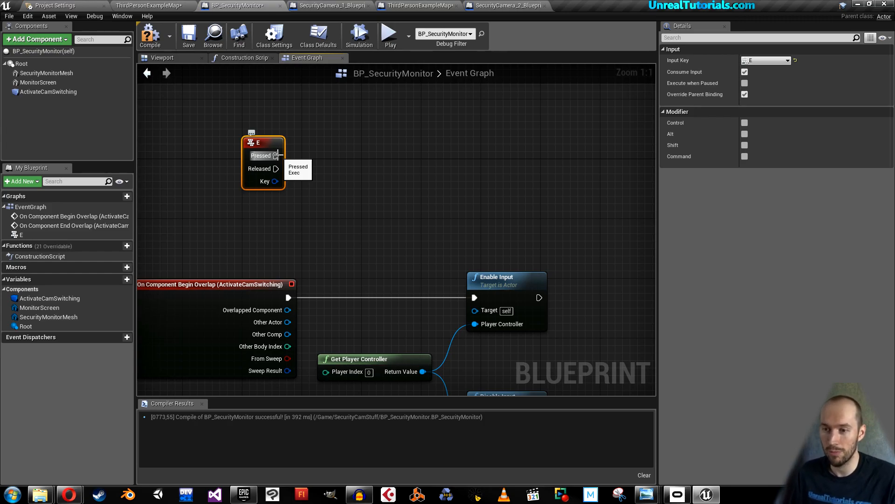
Add a Print String node with the default Hello text to the E event's Pressed output
{"action": "left_click_drag", "start_coordinate": [276, 155], "coordinate": [350, 155]}
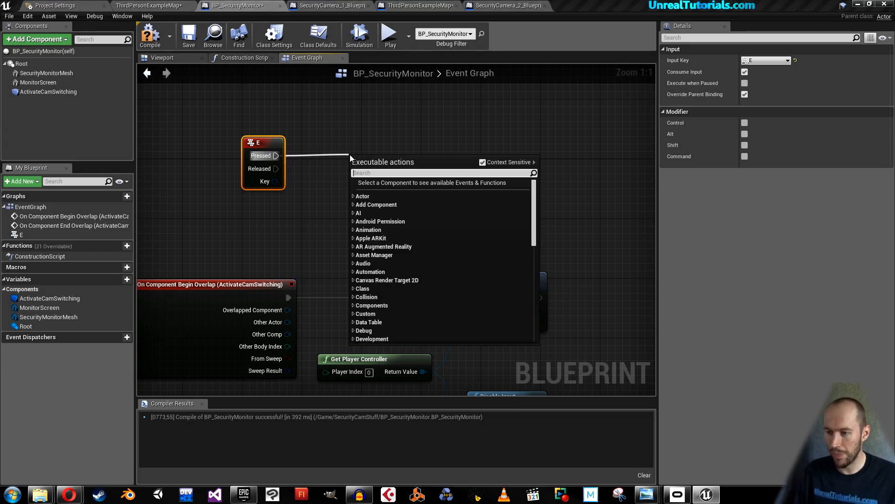
{"action": "type", "text": "print"}
{"action": "key", "text": "Return"}
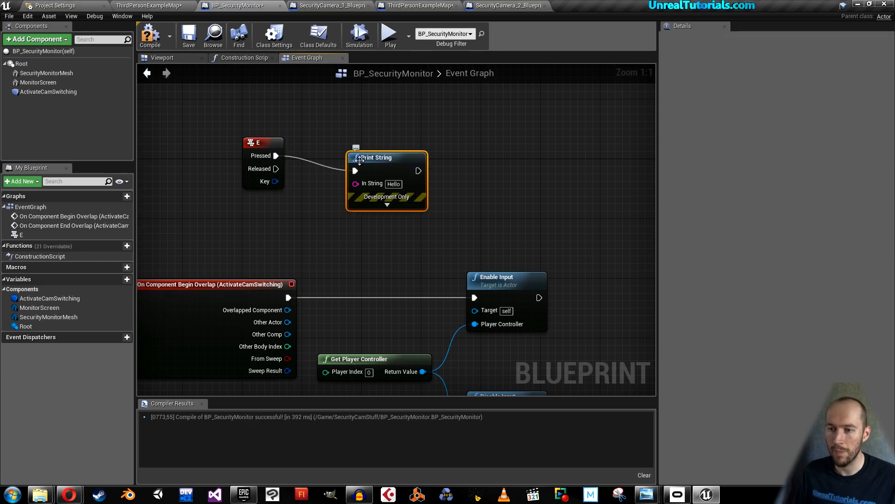
{"action": "left_click_drag", "start_coordinate": [350, 154], "coordinate": [327, 124]}
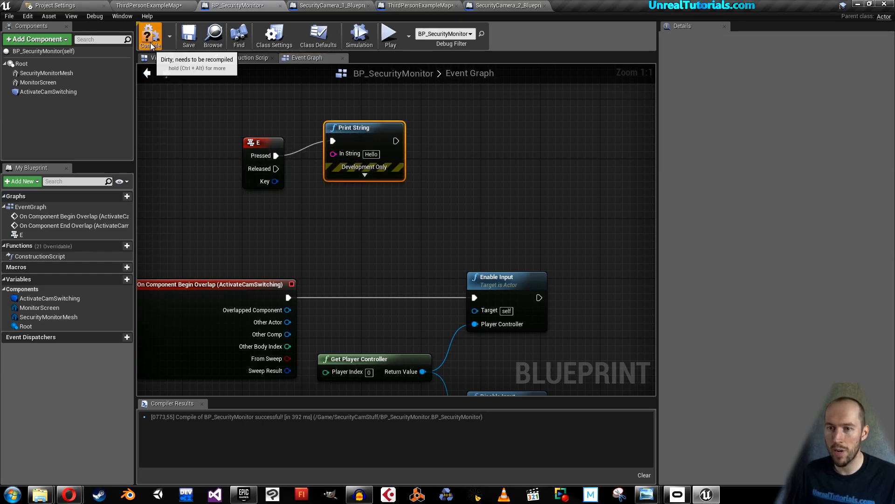
Compile and save BP_SecurityMonitor, play ThirdPersonExampleMap, and trigger the E event repeatedly with the character standing at the monitor
{"action": "left_click", "coordinate": [189, 36]}
{"action": "left_click", "coordinate": [163, 5]}
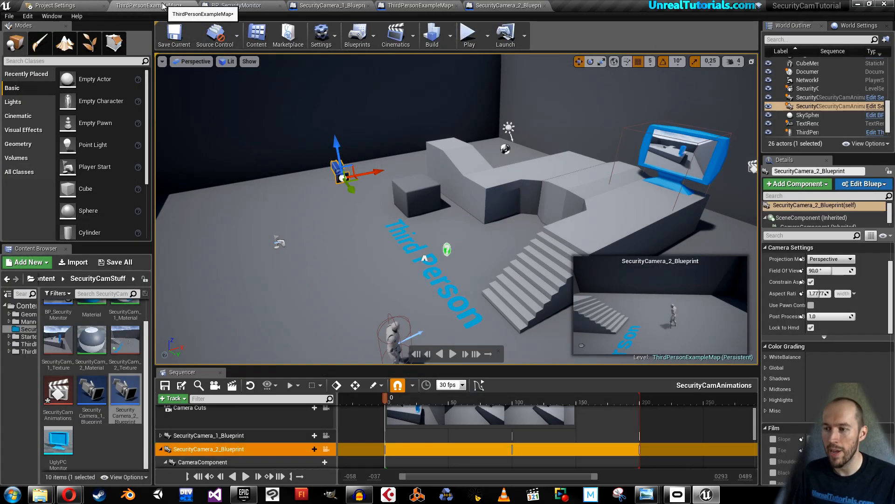
{"action": "left_click", "coordinate": [467, 34]}
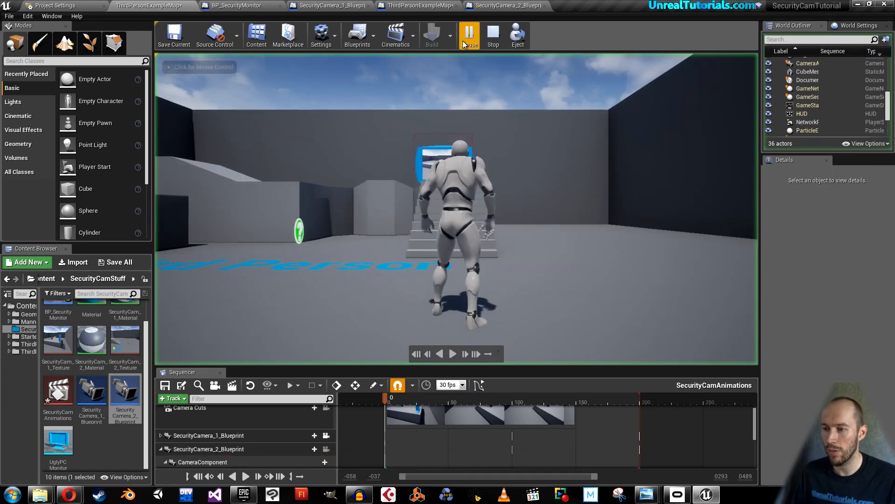
{"action": "key", "text": "w"}
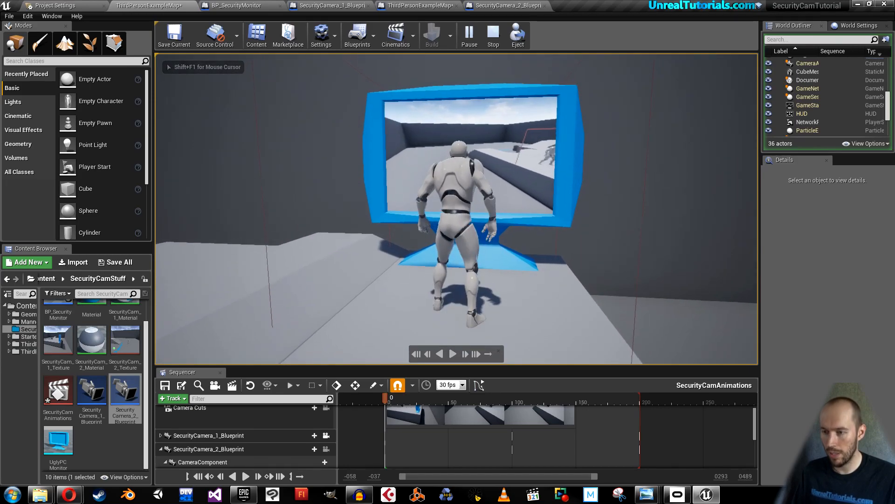
{"action": "key", "text": "e"}
{"action": "key", "text": "e"}
{"action": "key", "text": "e"}
{"action": "key", "text": "e"}
{"action": "key", "text": "e"}
{"action": "key", "text": "e"}
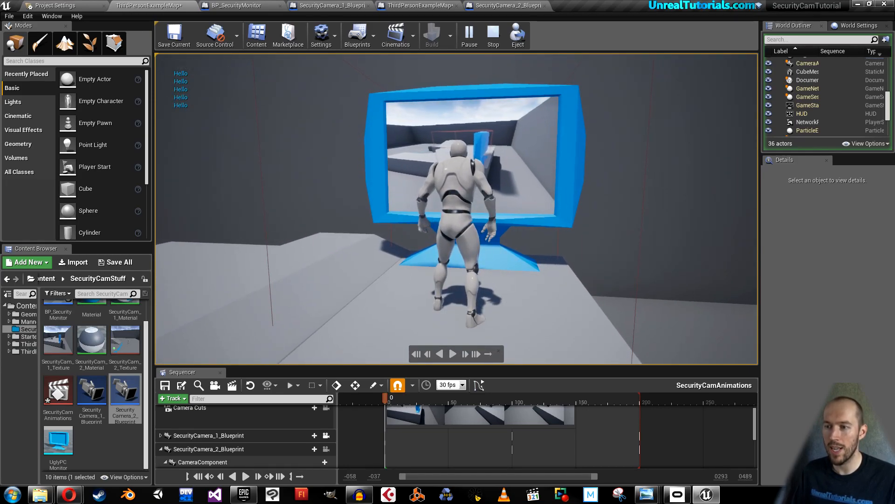
Test the E event while walking the character out of and back into the trigger box, and stop the play session
{"action": "key", "text": "s"}
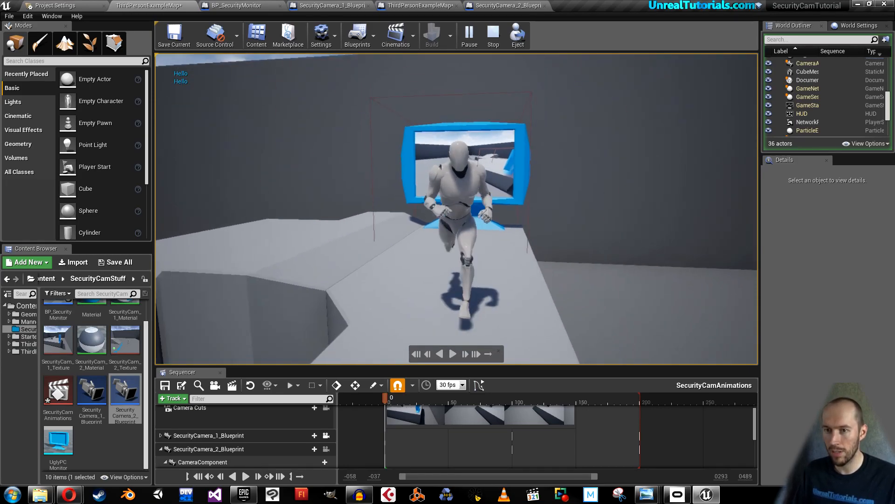
{"action": "key", "text": "w"}
{"action": "key", "text": "e"}
{"action": "key", "text": "e"}
{"action": "key", "text": "s"}
{"action": "key", "text": "Escape"}
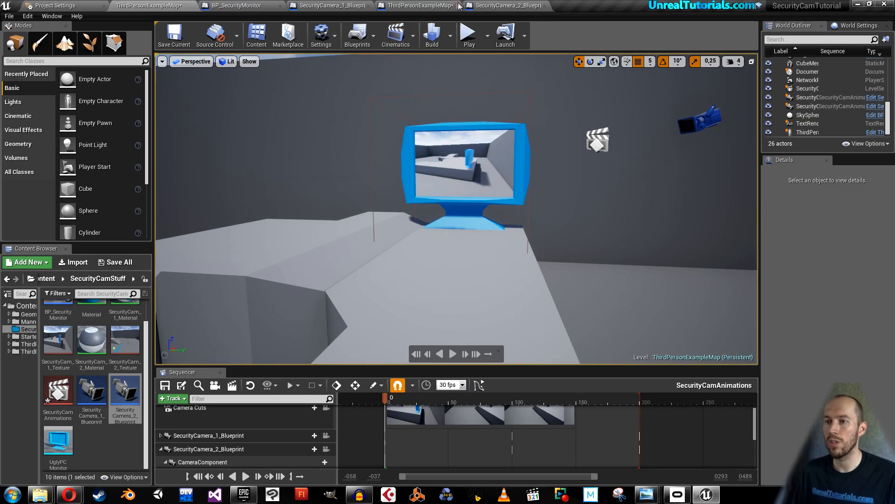
Close the Level Blueprint and both security camera Blueprint editors, returning to BP_SecurityMonitor
{"action": "left_click", "coordinate": [443, 6]}
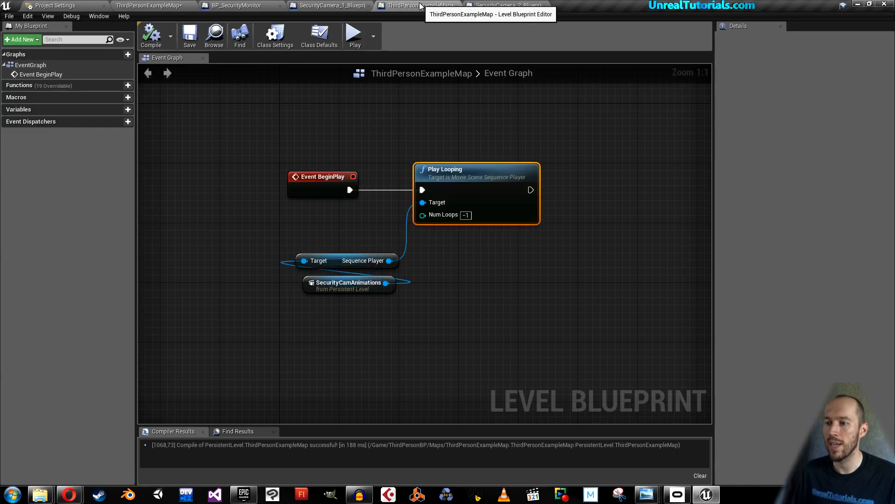
{"action": "left_click", "coordinate": [456, 6]}
{"action": "left_click", "coordinate": [456, 6]}
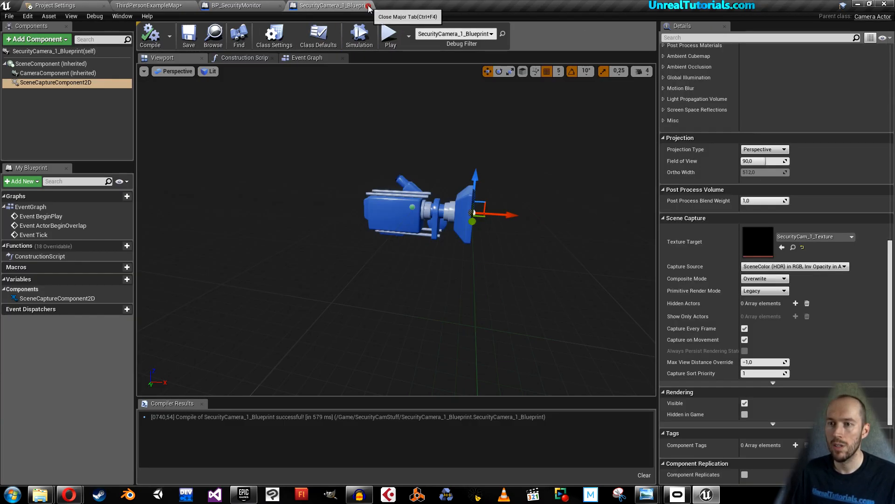
{"action": "left_click", "coordinate": [368, 5]}
Delete the Print String node and move the E event node into free space above the overlap events
{"action": "right_click_drag", "start_coordinate": [181, 141], "coordinate": [214, 118]}
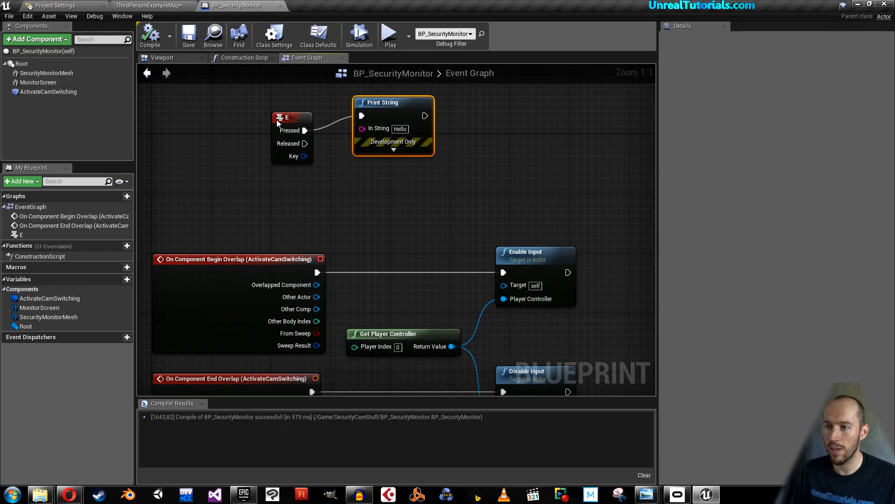
{"action": "left_click_drag", "start_coordinate": [277, 120], "coordinate": [269, 105]}
{"action": "right_click_drag", "start_coordinate": [256, 127], "coordinate": [226, 196]}
{"action": "left_click", "coordinate": [362, 183]}
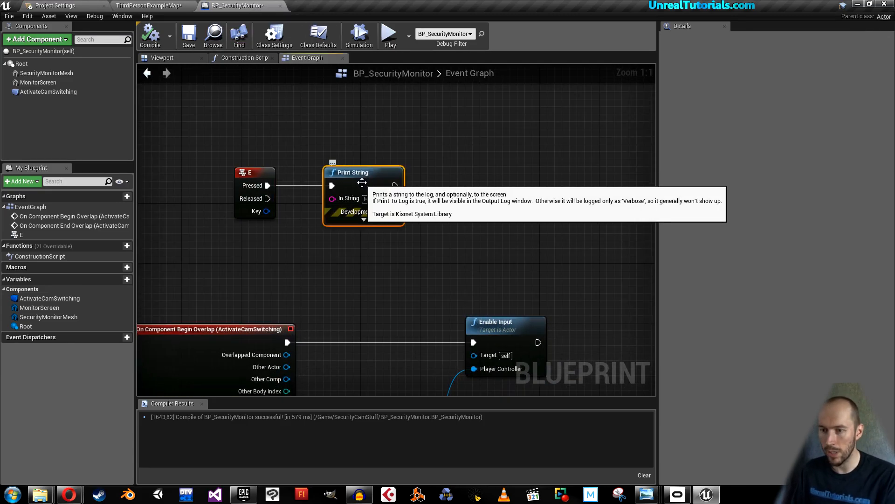
{"action": "key", "text": "Delete"}
{"action": "right_click_drag", "start_coordinate": [345, 186], "coordinate": [342, 171]}
{"action": "left_click_drag", "start_coordinate": [266, 161], "coordinate": [258, 132]}
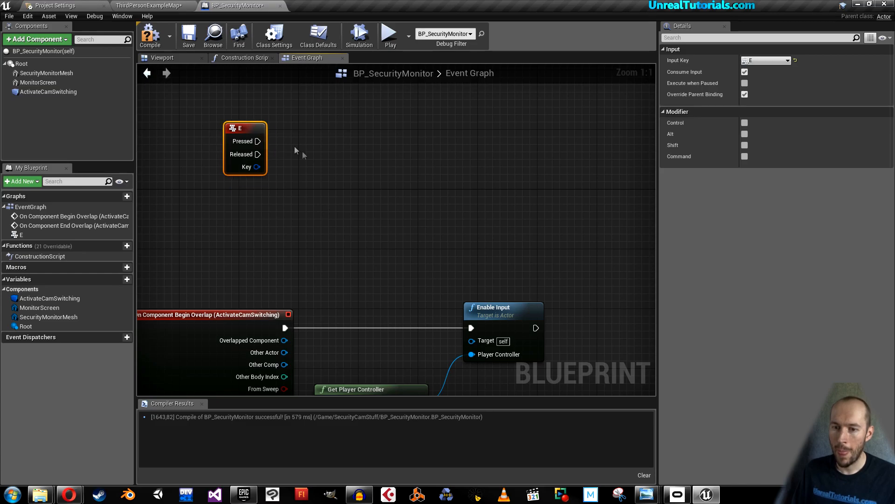
Add a MonitorScreen reference to the event graph and a Set Material node targeting it, placed across from the E event
{"action": "right_click", "coordinate": [382, 158]}
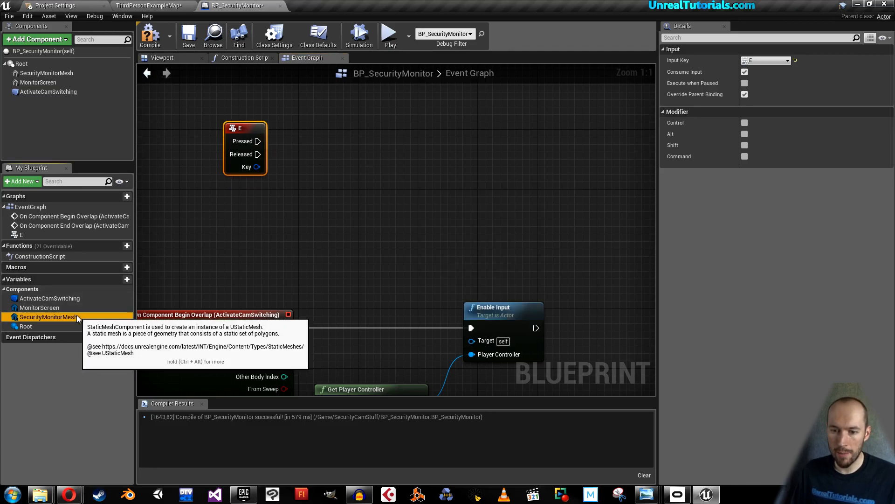
{"action": "left_click", "coordinate": [76, 315]}
{"action": "left_click", "coordinate": [32, 309]}
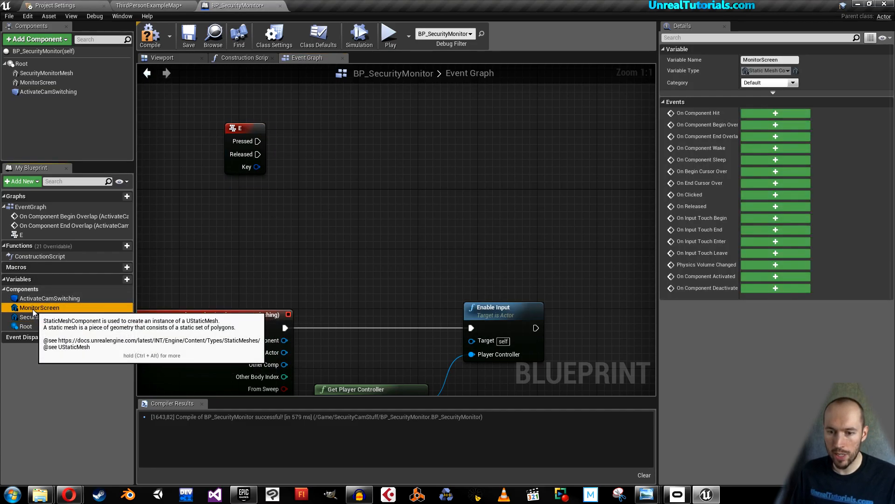
{"action": "left_click_drag", "start_coordinate": [30, 307], "coordinate": [255, 262]}
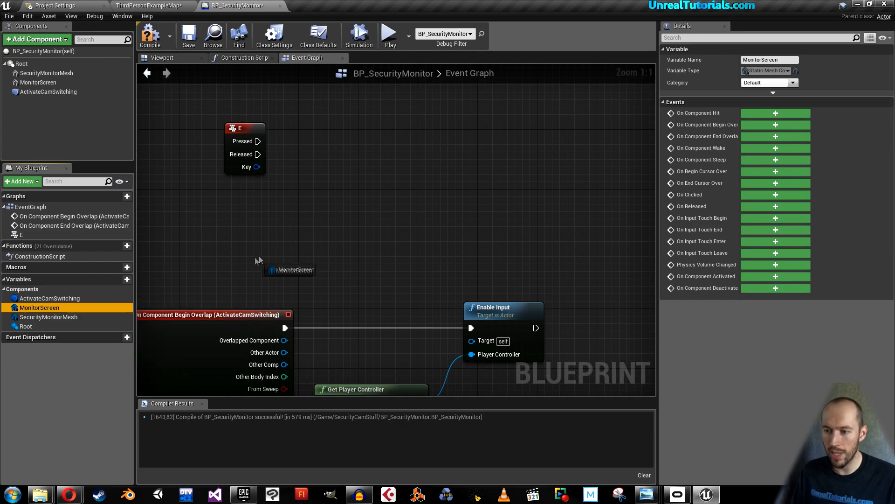
{"action": "left_click_drag", "start_coordinate": [318, 214], "coordinate": [463, 153], "text": "ctrl"}
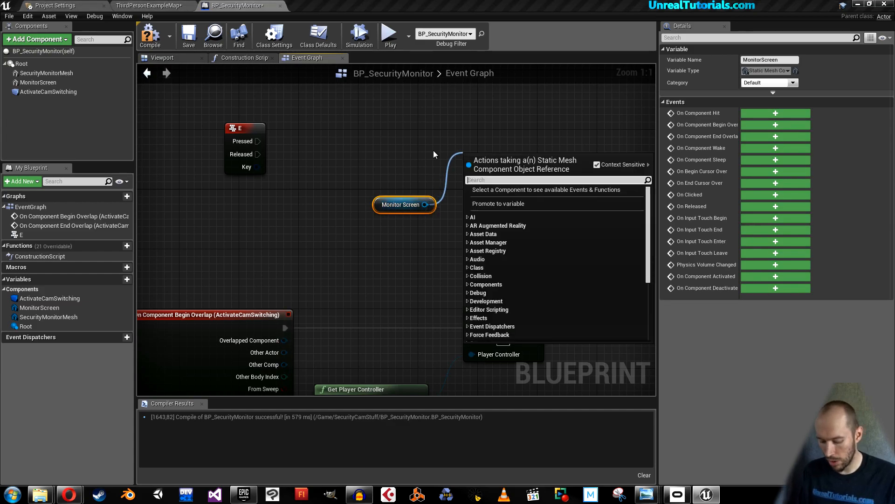
{"action": "type", "text": "setmater"}
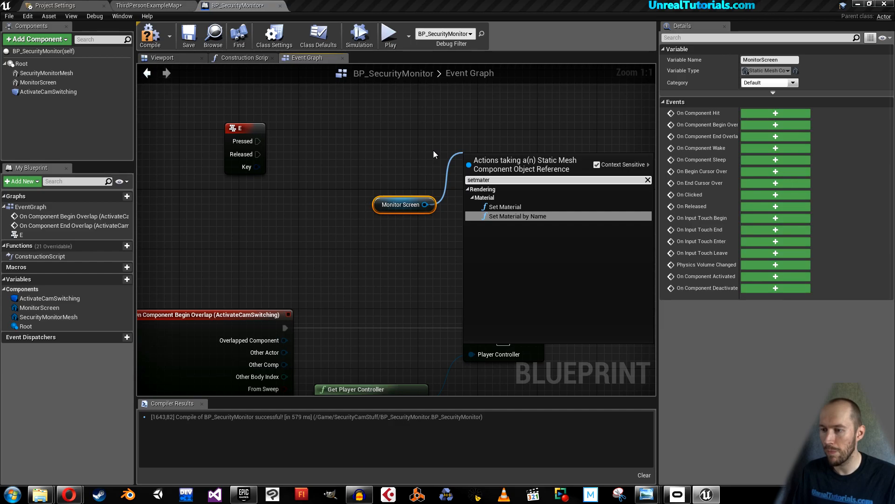
{"action": "key", "text": "Up"}
{"action": "key", "text": "Return"}
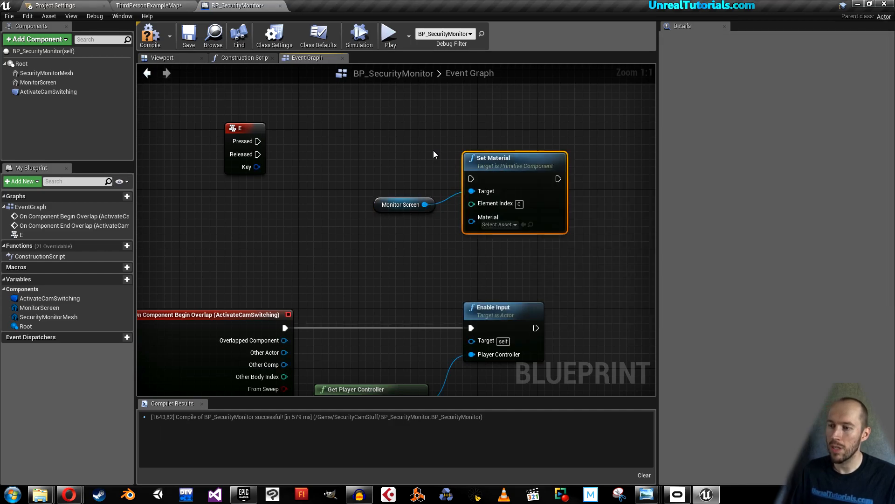
{"action": "left_click_drag", "start_coordinate": [518, 167], "coordinate": [533, 122]}
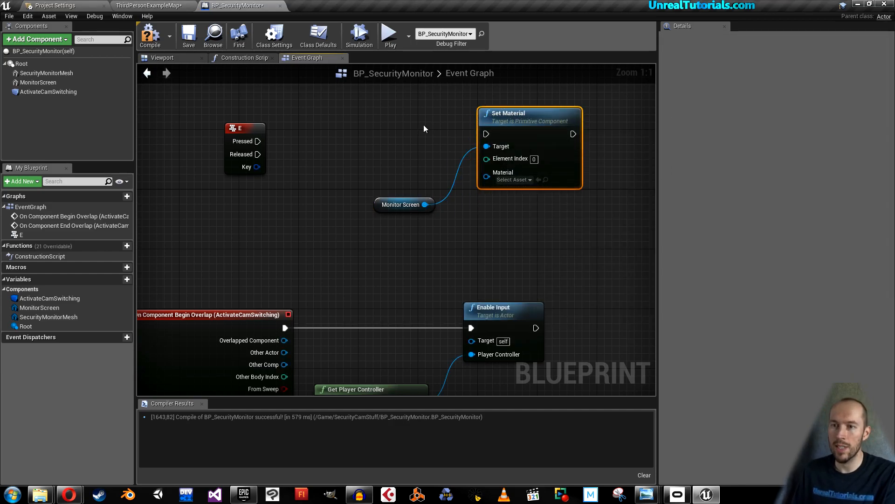
{"action": "left_click", "coordinate": [386, 205]}
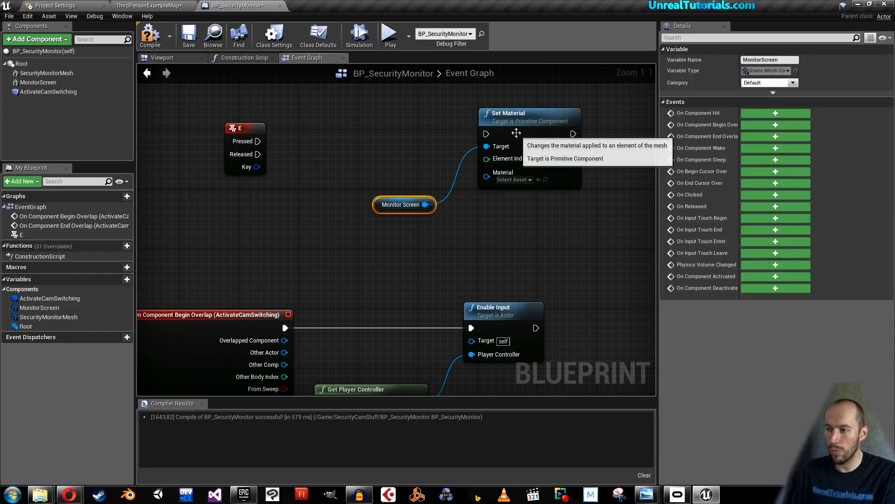
{"action": "left_click", "coordinate": [513, 166]}
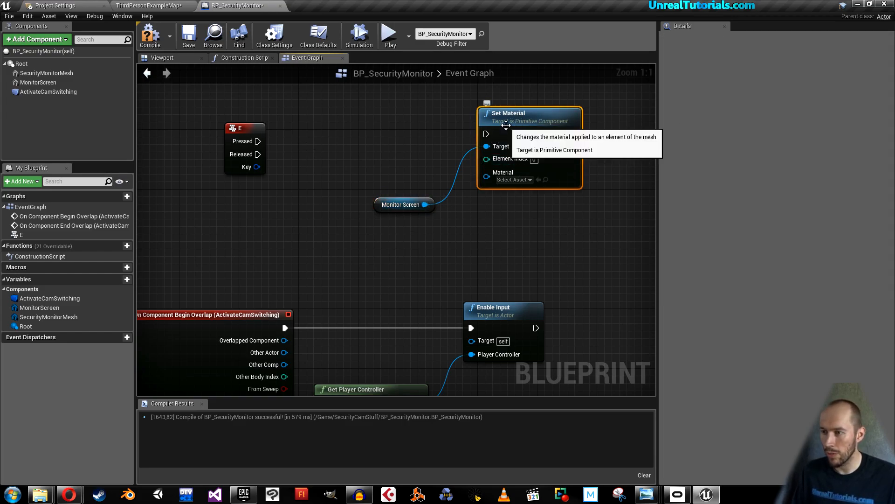
{"action": "left_click", "coordinate": [395, 205]}
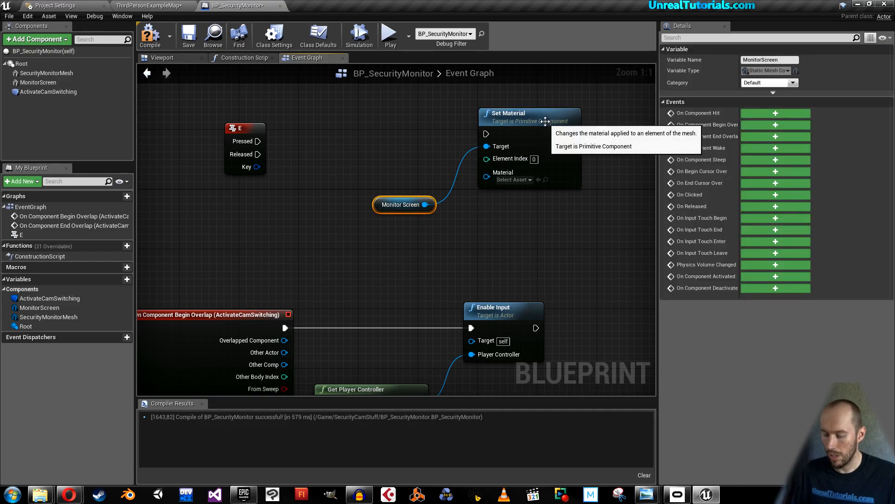
{"action": "left_click", "coordinate": [533, 139]}
{"action": "left_click", "coordinate": [392, 204]}
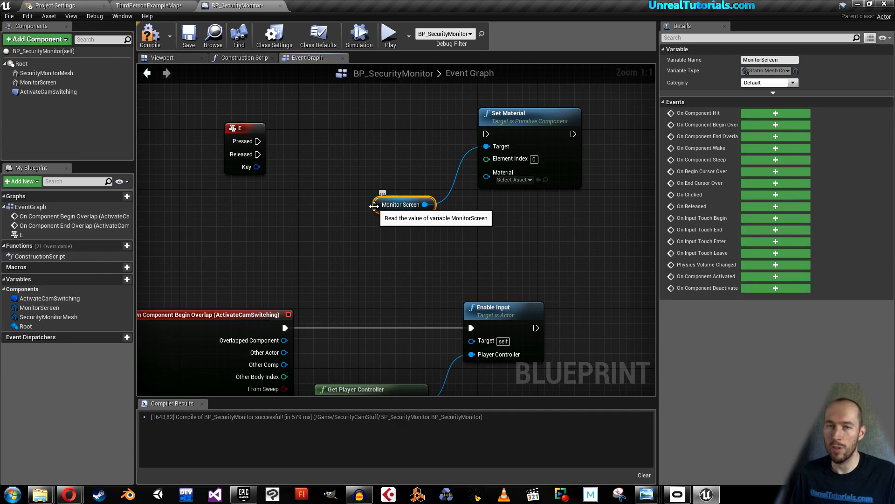
Duplicate the Set Material node, place the copy directly below the original, and connect Monitor Screen to its Target
{"action": "left_click", "coordinate": [495, 127]}
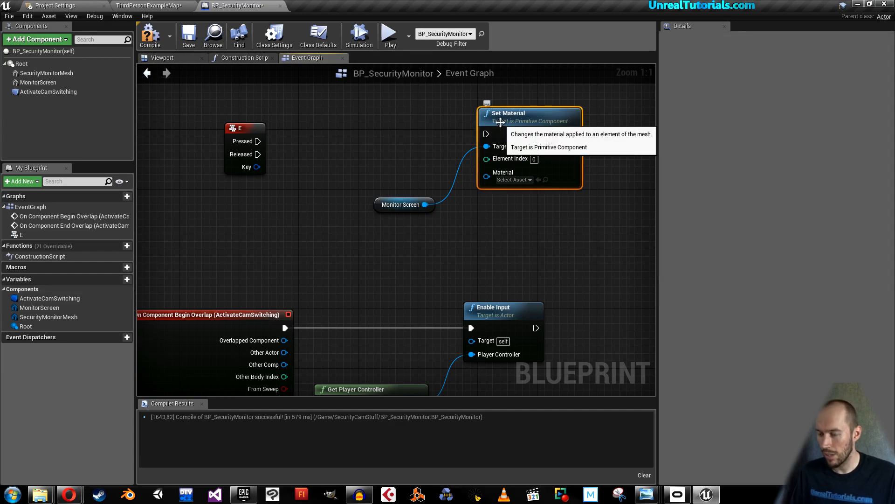
{"action": "key", "text": "ctrl+w"}
{"action": "left_click_drag", "start_coordinate": [530, 146], "coordinate": [516, 206]}
{"action": "left_click_drag", "start_coordinate": [521, 100], "coordinate": [527, 218]}
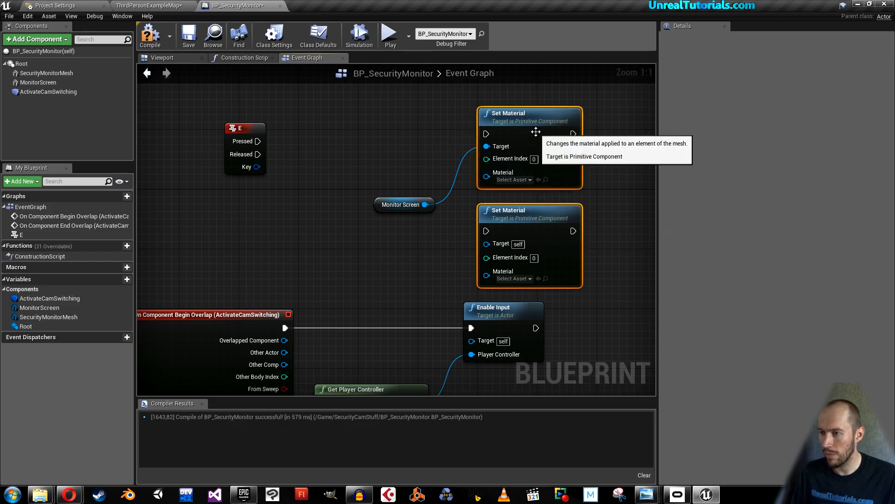
{"action": "left_click_drag", "start_coordinate": [534, 132], "coordinate": [541, 96]}
{"action": "right_click_drag", "start_coordinate": [442, 140], "coordinate": [420, 183]}
{"action": "left_click_drag", "start_coordinate": [369, 251], "coordinate": [469, 248]}
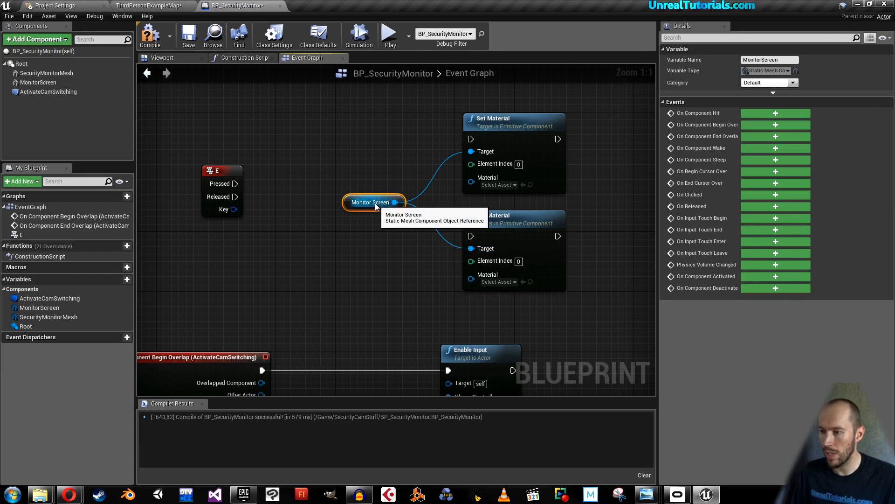
{"action": "left_click", "coordinate": [370, 244]}
Assign SecurityCam_2_Material as the material of the upper Set Material node
{"action": "left_click", "coordinate": [491, 187]}
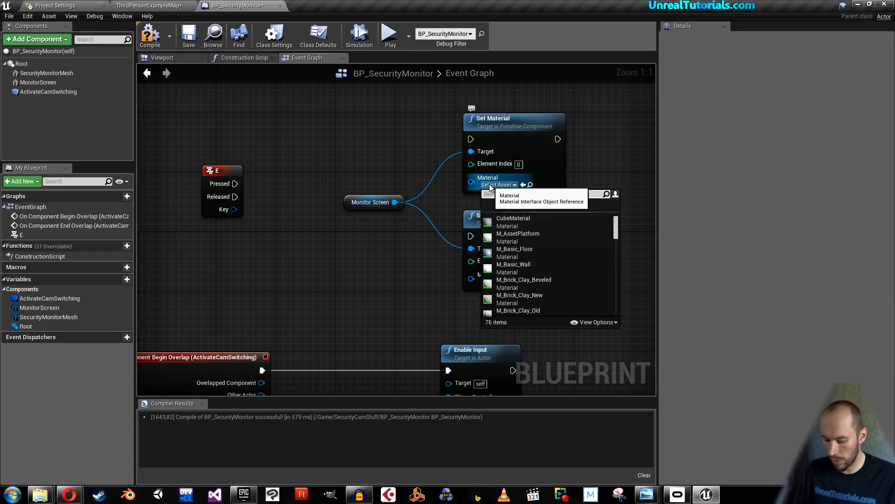
{"action": "type", "text": "secu"}
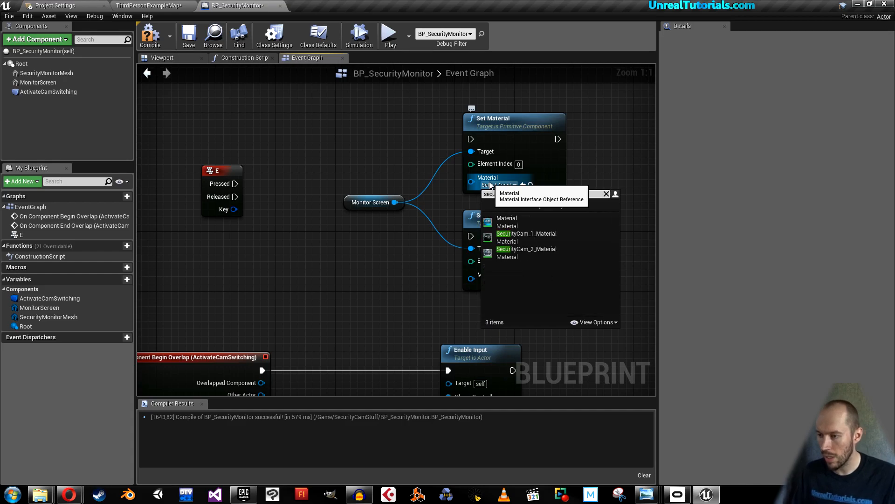
{"action": "type", "text": "r"}
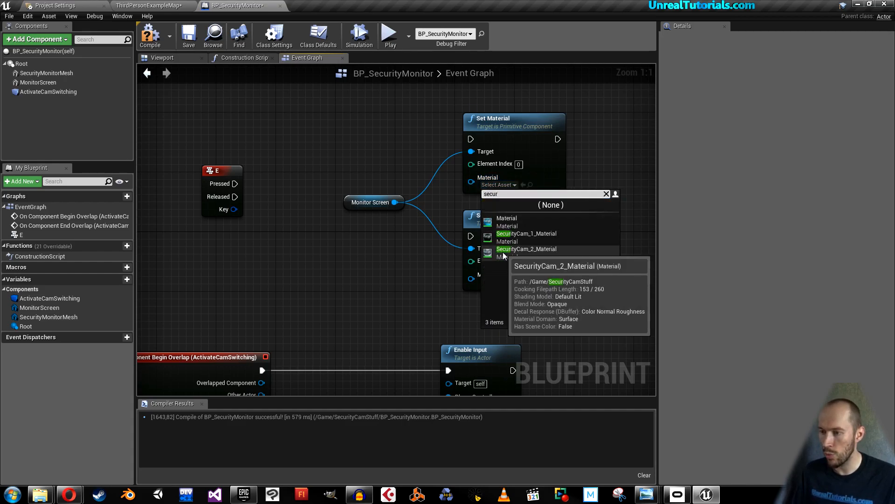
{"action": "left_click", "coordinate": [527, 249]}
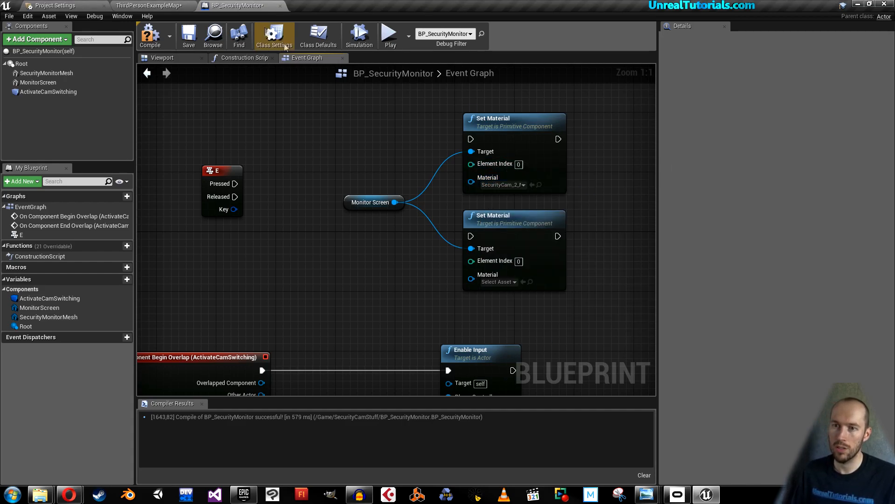
Check the monitor's current view in ThirdPersonExampleMap, and assign SecurityCam_1_Material to the lower Set Material node in BP_SecurityMonitor
{"action": "left_click", "coordinate": [165, 5]}
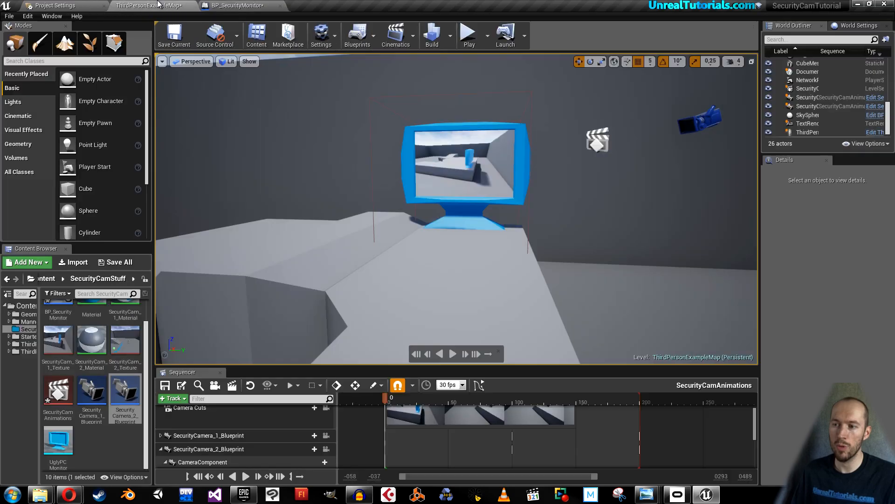
{"action": "left_click", "coordinate": [256, 6]}
{"action": "left_click", "coordinate": [491, 218]}
{"action": "left_click", "coordinate": [490, 282]}
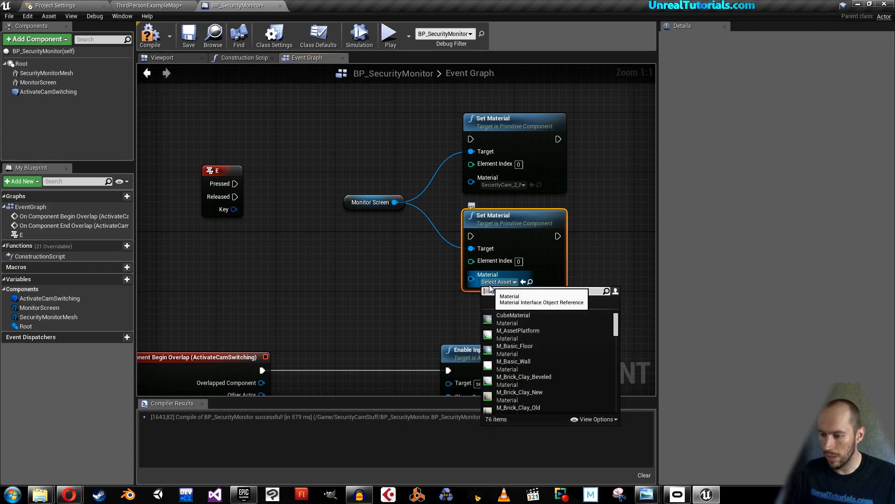
{"action": "type", "text": "sec"}
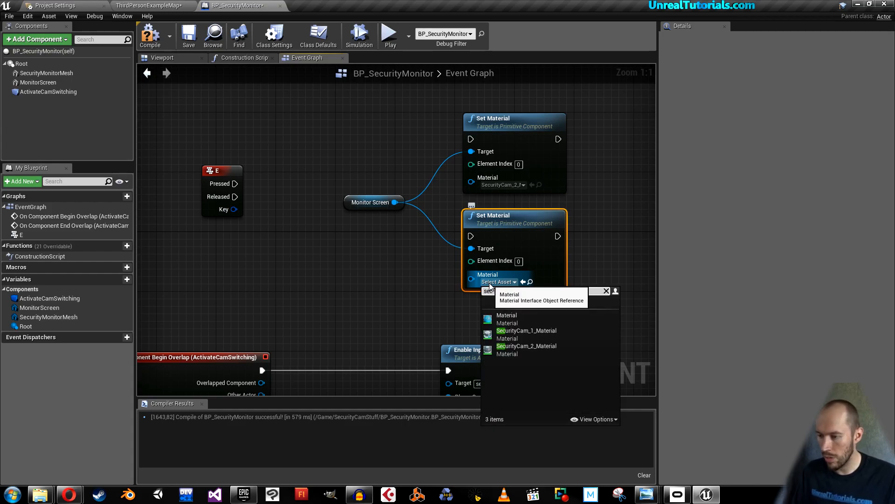
{"action": "left_click", "coordinate": [502, 331]}
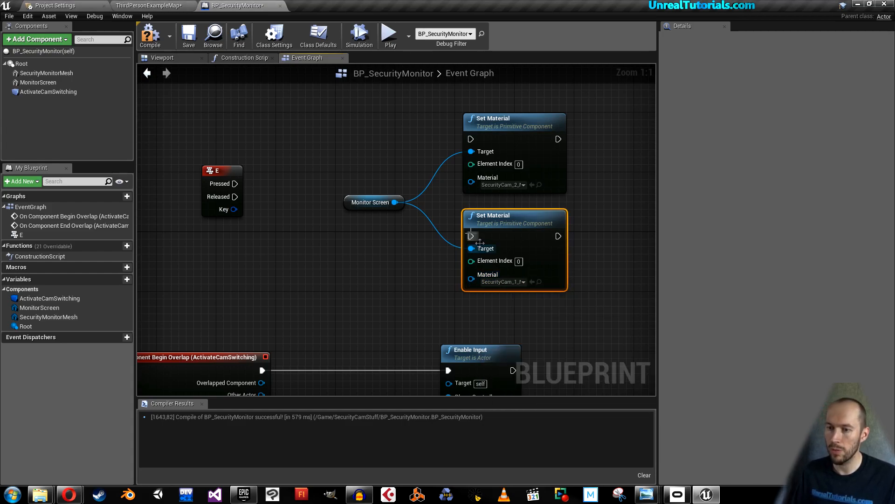
Move the E event node up level with the upper Set Material node and add a FlipFlop node to its Pressed output
{"action": "left_click_drag", "start_coordinate": [223, 184], "coordinate": [222, 131]}
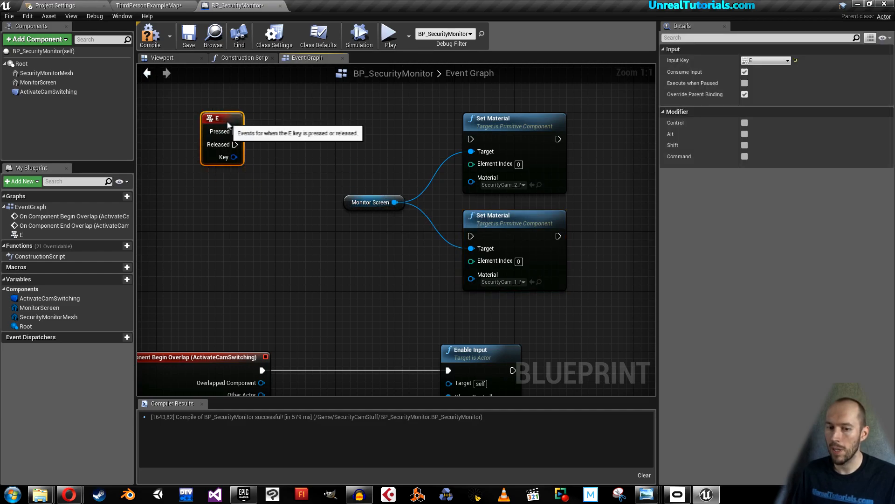
{"action": "right_click_drag", "start_coordinate": [318, 183], "coordinate": [347, 209]}
{"action": "left_click_drag", "start_coordinate": [265, 157], "coordinate": [323, 147]}
{"action": "type", "text": "flipfop"}
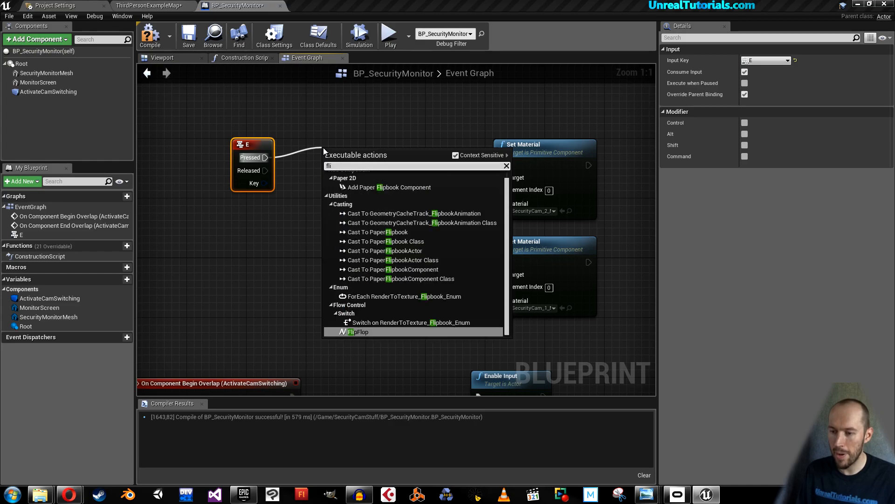
{"action": "key", "text": "BackSpace"}
{"action": "key", "text": "BackSpace"}
{"action": "type", "text": "lop"}
{"action": "key", "text": "Return"}
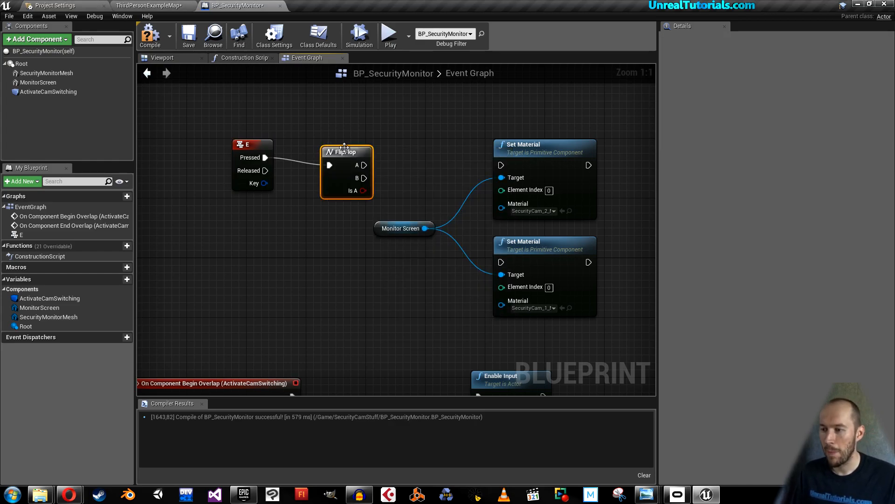
Wire FlipFlop output A to the upper Set Material and B to the lower one, and place FlipFlop close beside the E event
{"action": "left_click_drag", "start_coordinate": [344, 147], "coordinate": [497, 165]}
{"action": "left_click_drag", "start_coordinate": [361, 173], "coordinate": [501, 262]}
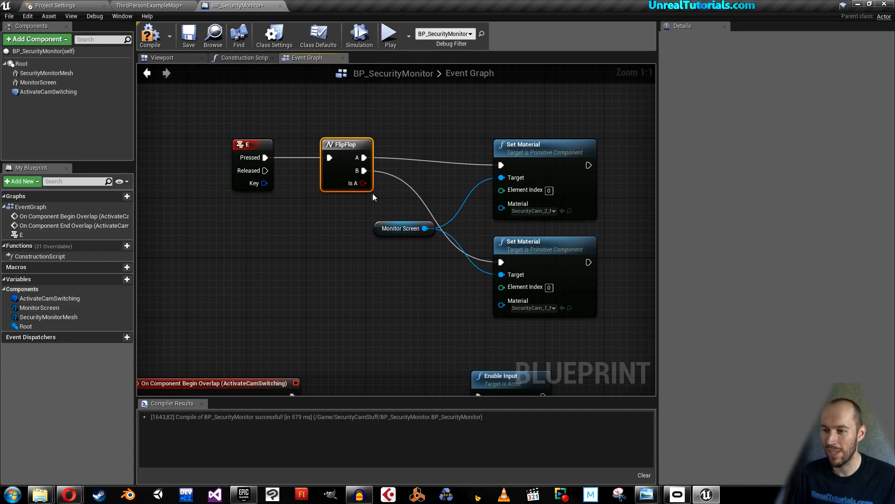
{"action": "left_click_drag", "start_coordinate": [346, 148], "coordinate": [308, 147]}
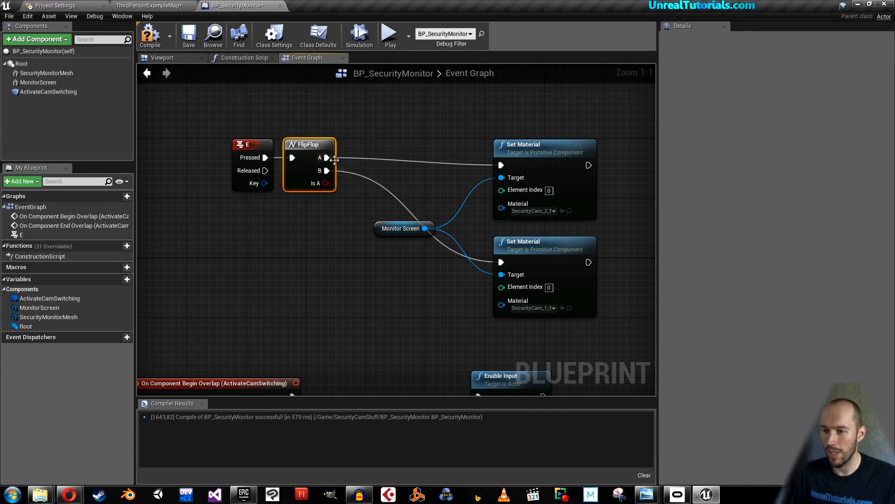
Add a reroute node to the FlipFlop B wire and position it level with the lower Set Material node's execution input
{"action": "double_click", "coordinate": [354, 173]}
{"action": "left_click_drag", "start_coordinate": [355, 175], "coordinate": [346, 218]}
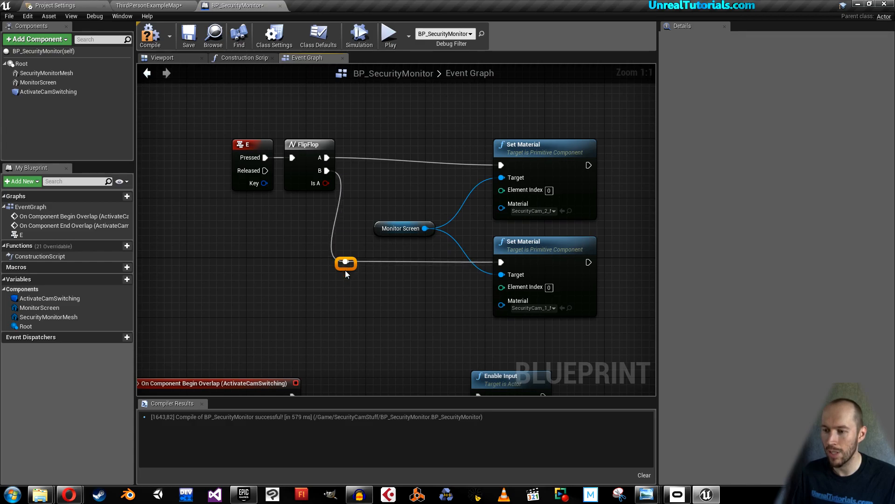
{"action": "left_click_drag", "start_coordinate": [348, 270], "coordinate": [355, 270]}
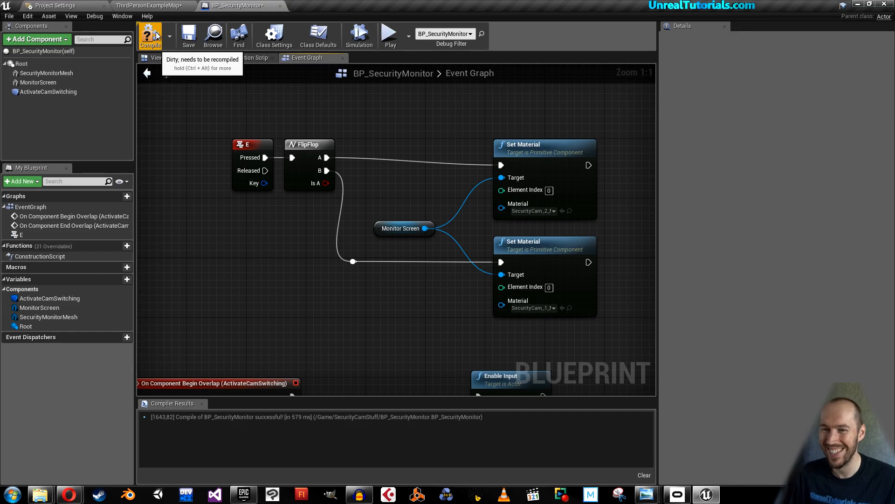
Compile and save BP_SecurityMonitor with the new camera-switching logic
{"action": "left_click", "coordinate": [197, 41]}
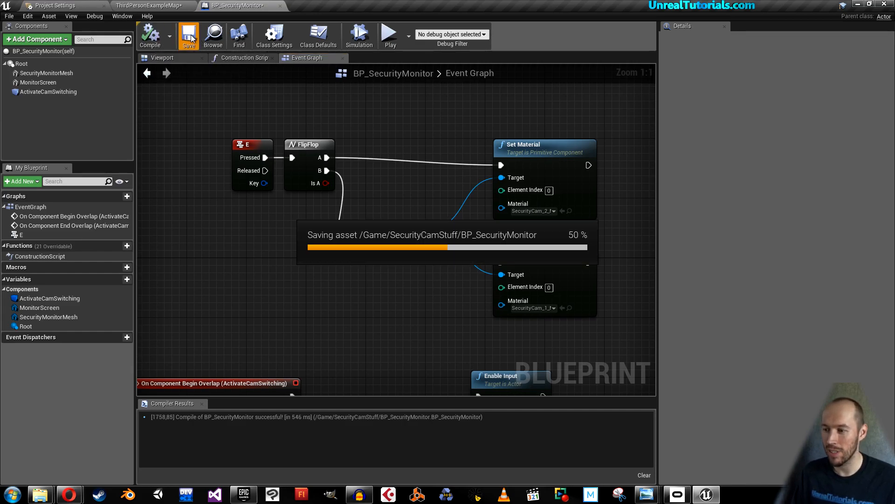
{"action": "right_click_drag", "start_coordinate": [181, 147], "coordinate": [220, 30]}
{"action": "right_click_drag", "start_coordinate": [235, 134], "coordinate": [235, 103]}
Play ThirdPersonExampleMap, walk the character up to the security monitor, and test switching the screen between the two cameras
{"action": "left_click", "coordinate": [149, 5]}
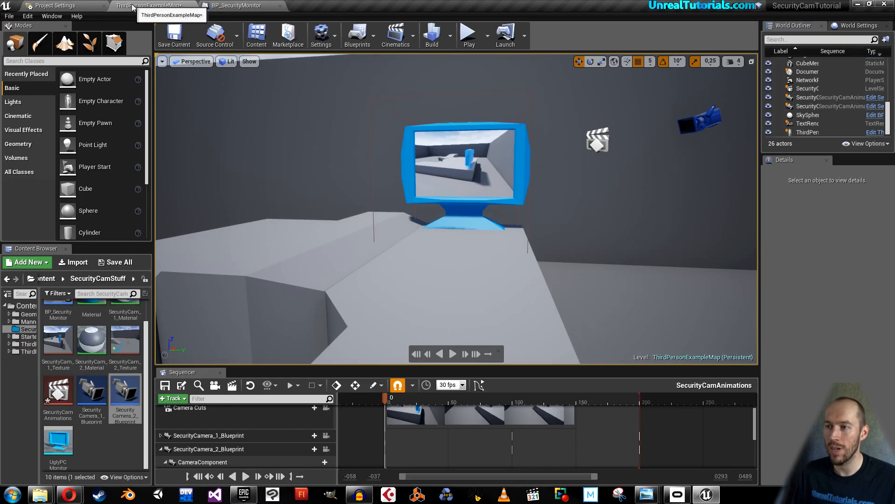
{"action": "left_click", "coordinate": [468, 33]}
{"action": "left_click", "coordinate": [472, 110]}
{"action": "key", "text": "w"}
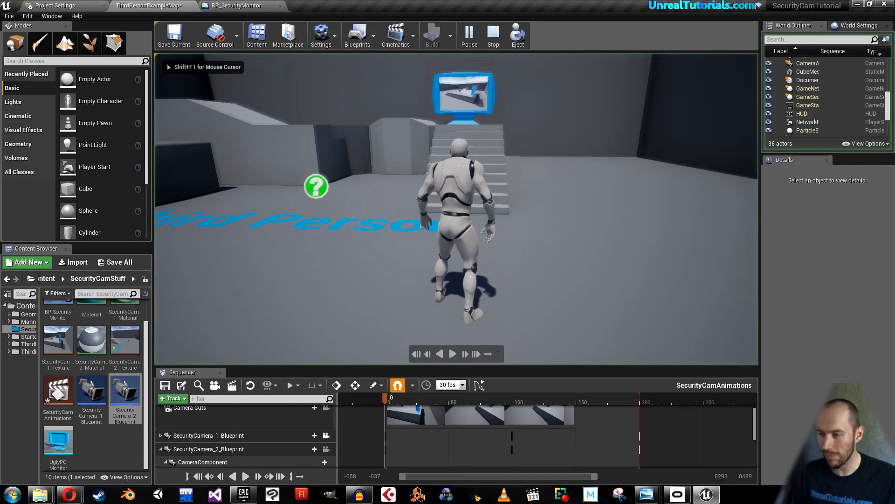
{"action": "key", "text": "w"}
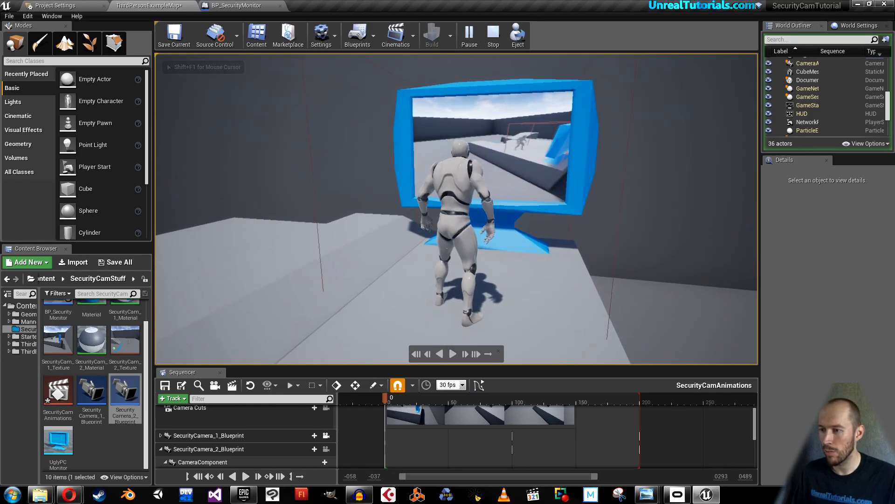
{"action": "key", "text": "w"}
{"action": "key", "text": "space"}
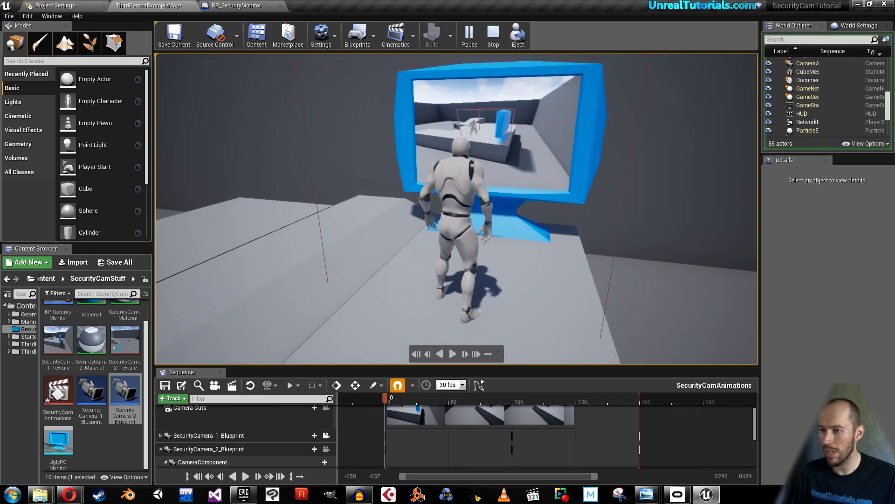
{"action": "key", "text": "space"}
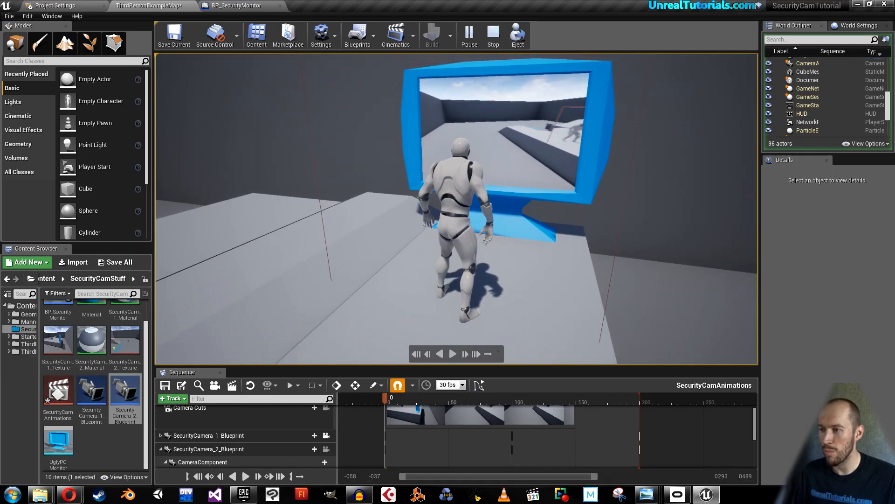
Run and jump the character around the level away from the security monitor, return up to its screen, and end the play test
{"action": "key", "text": "s"}
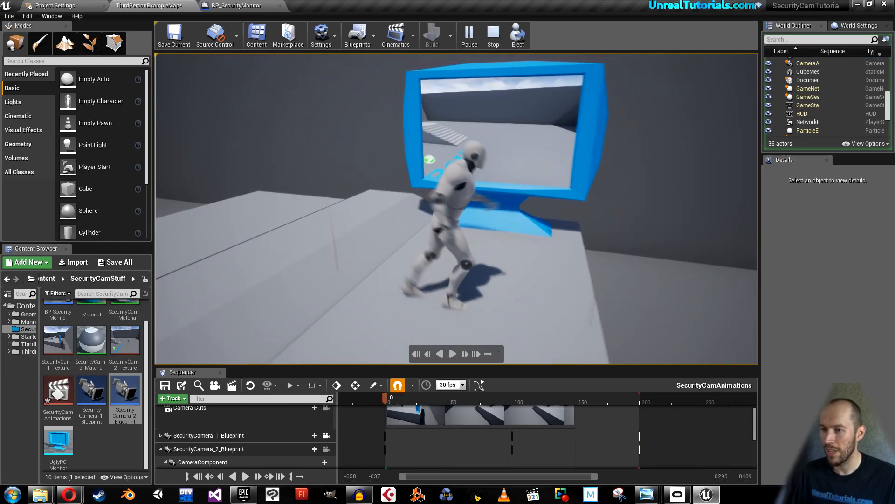
{"action": "key", "text": "space"}
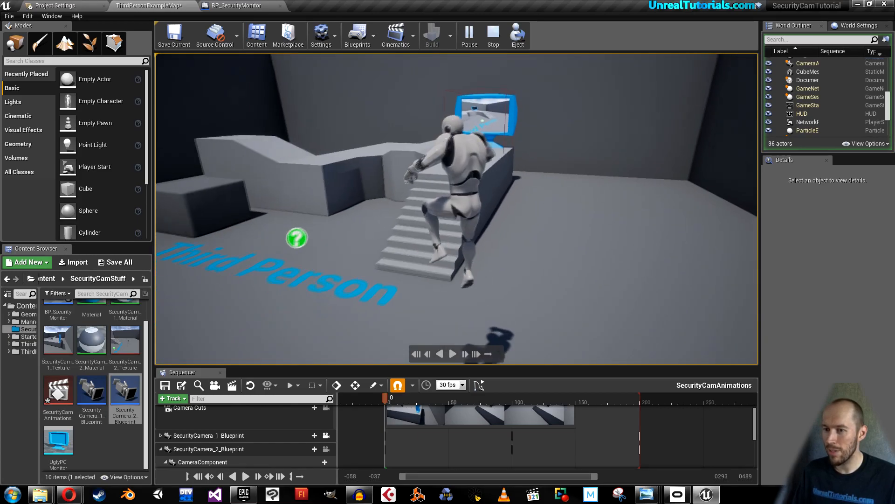
{"action": "key", "text": "w"}
{"action": "key", "text": "space"}
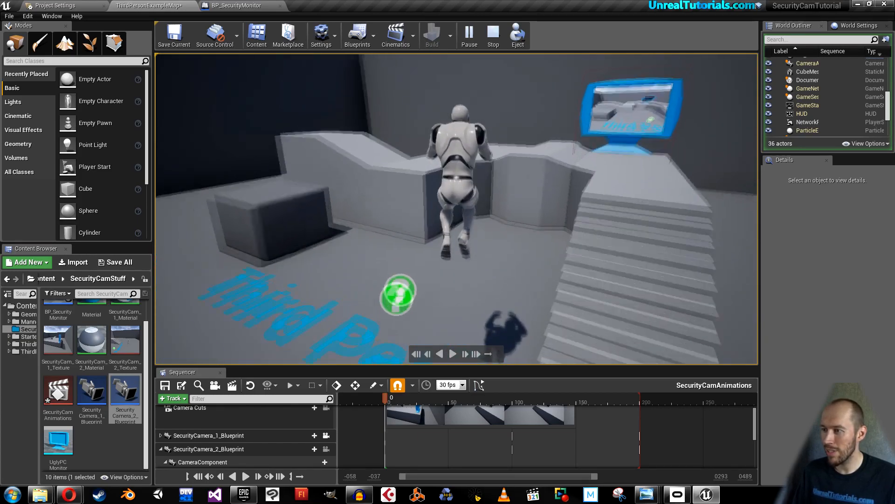
{"action": "key", "text": "s"}
{"action": "key", "text": "space"}
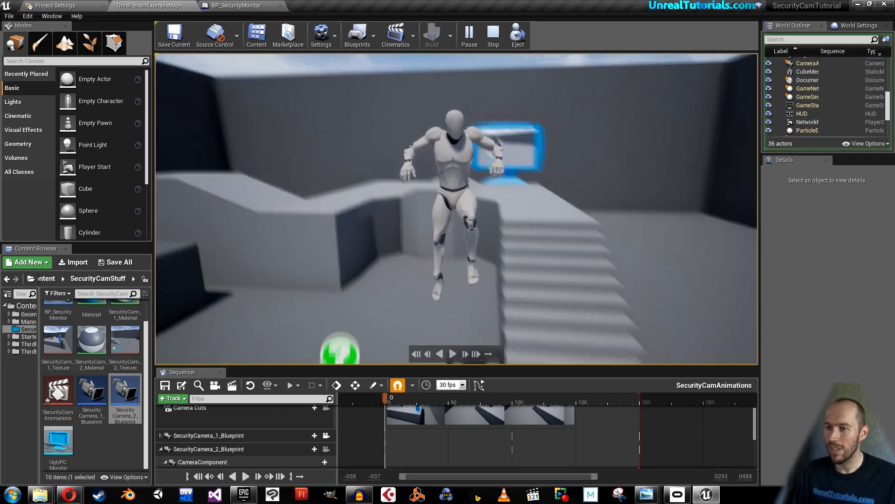
{"action": "key", "text": "w"}
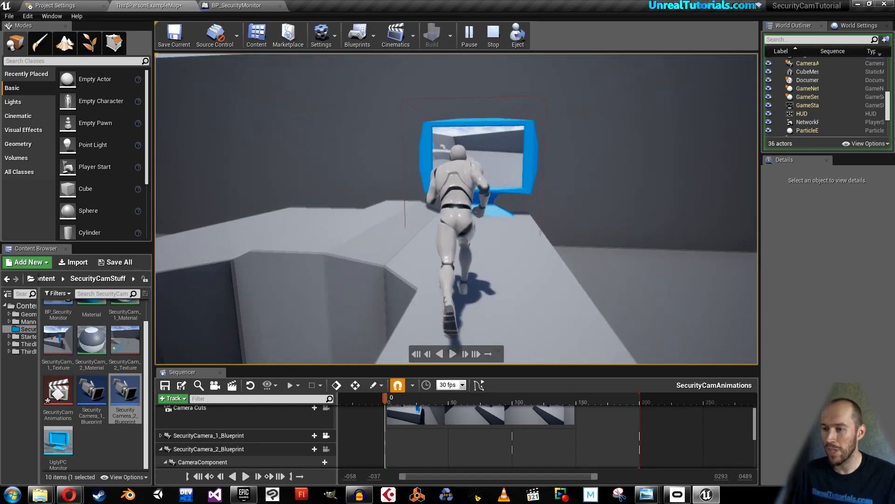
{"action": "key", "text": "w"}
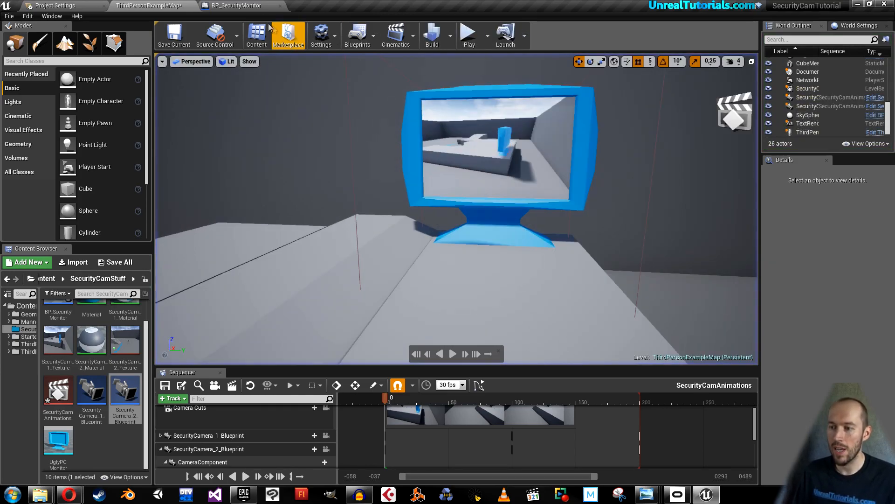
Review the FlipFlop and Set Material nodes in BP_SecurityMonitor's event graph and return to ThirdPersonExampleMap
{"action": "left_click", "coordinate": [237, 5]}
{"action": "right_click_drag", "start_coordinate": [485, 196], "coordinate": [368, 313]}
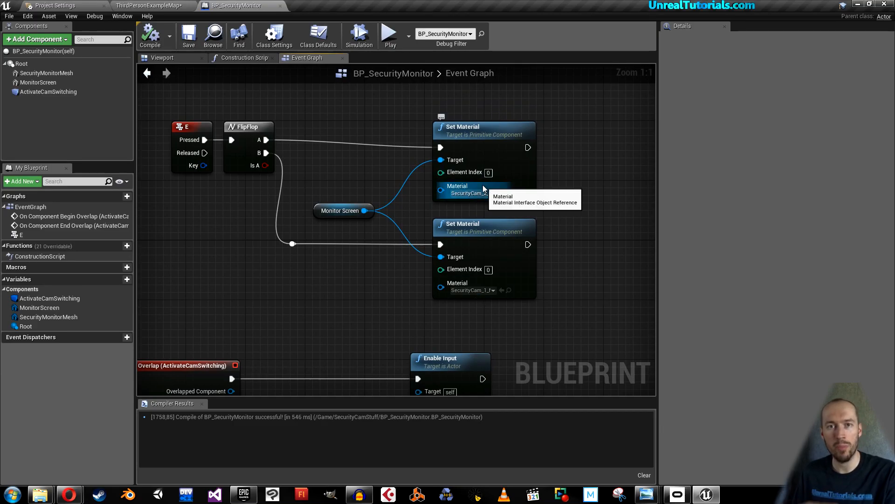
{"action": "left_click", "coordinate": [148, 5]}
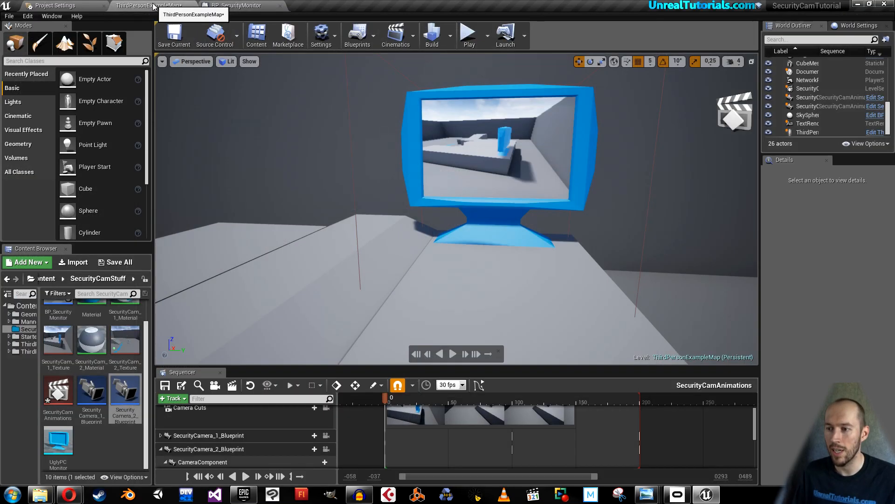